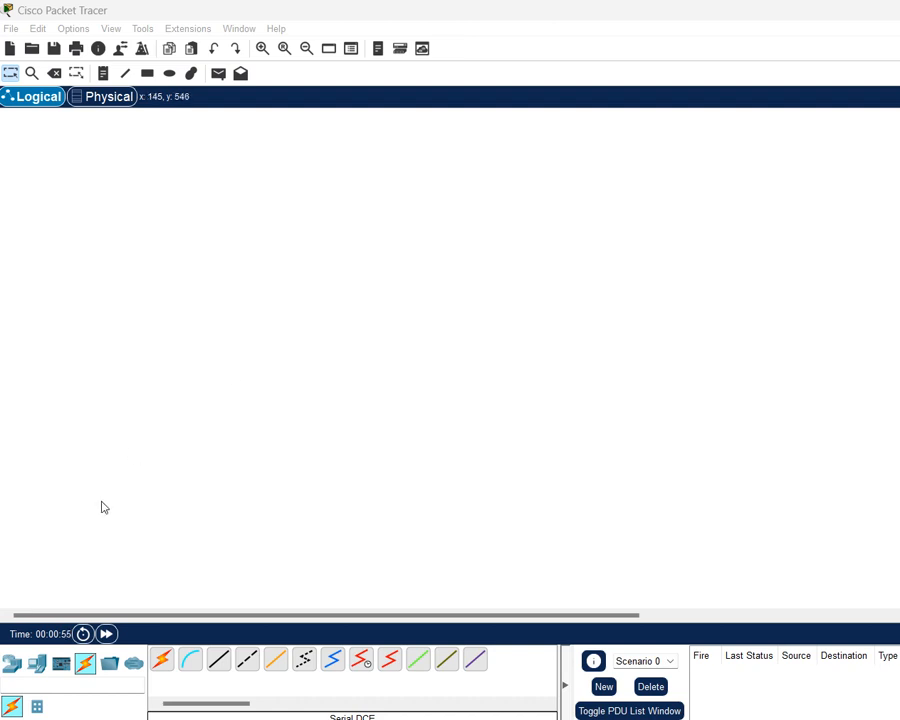
Place a 2911 router in the workspace and move it slightly up and to the left, near the middle.
click(12, 665)
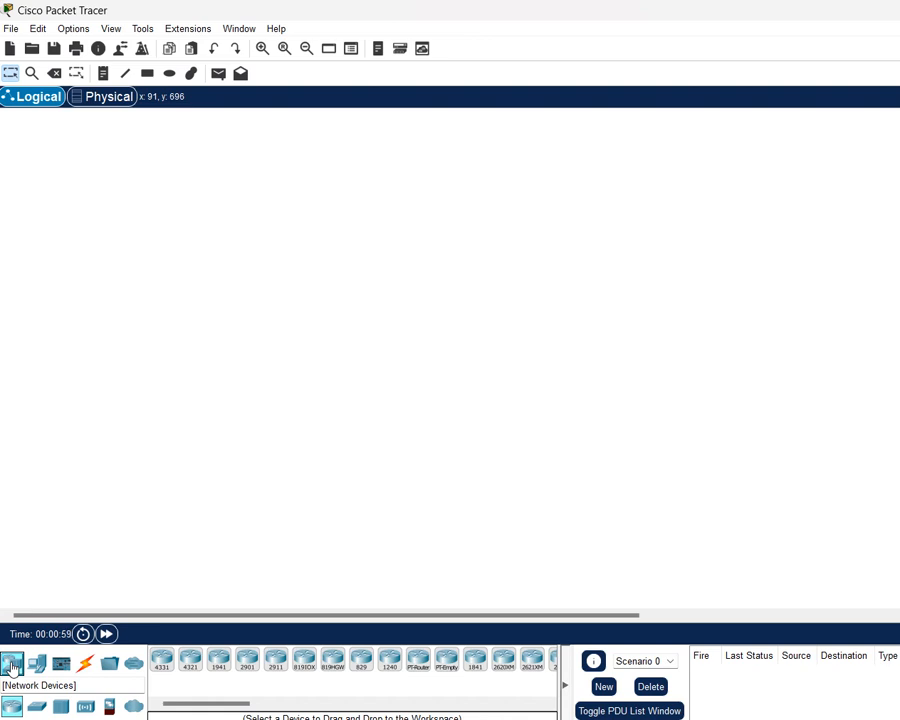
click(278, 657)
click(450, 343)
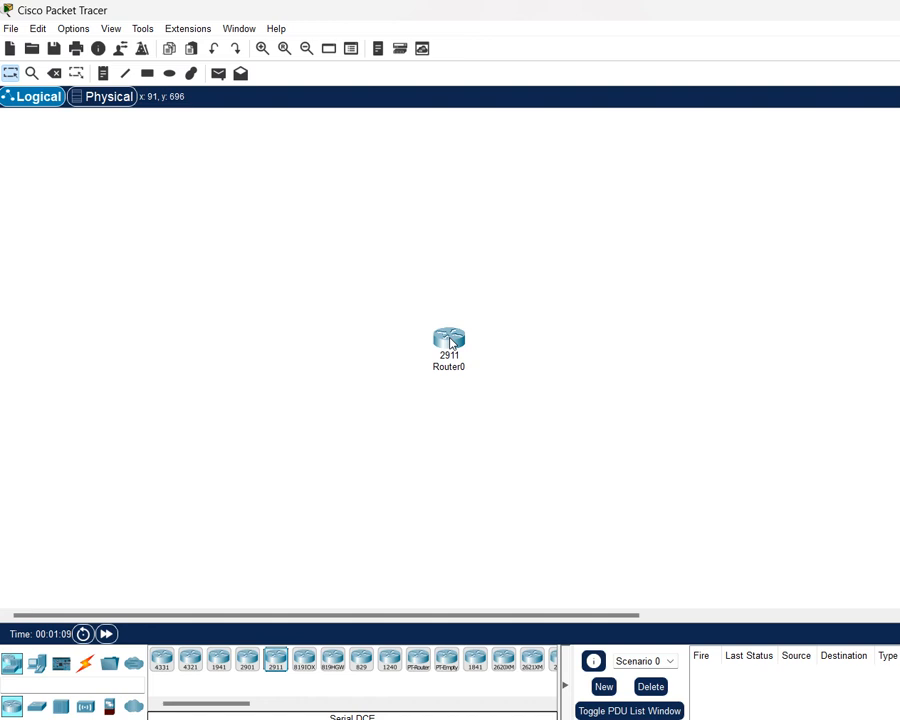
drag(450, 343, 379, 330)
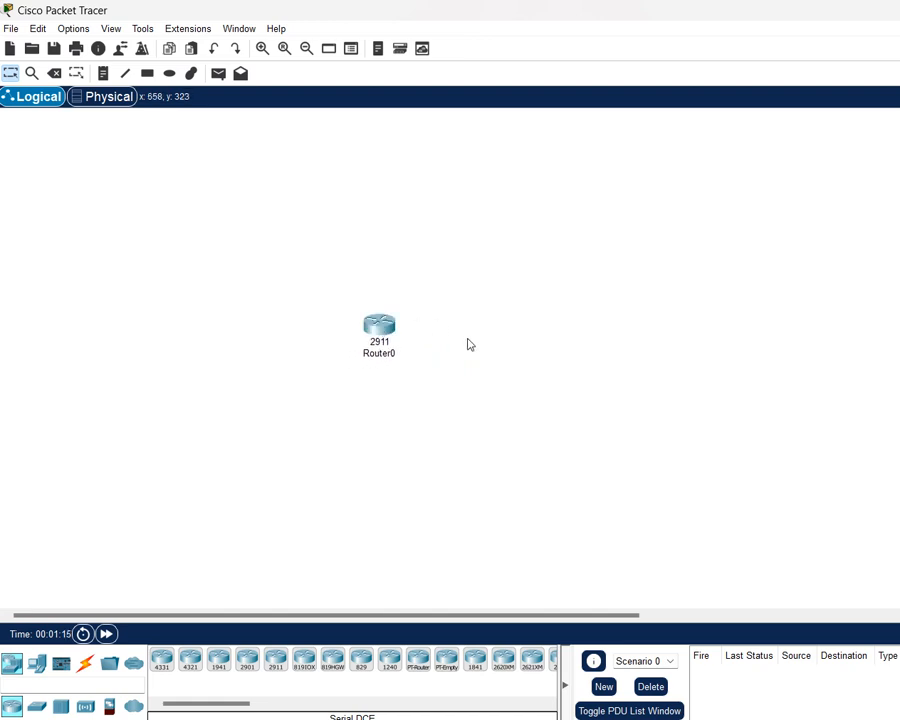
Add three 2960 switches around the router: one to its left, one above it and one to its right.
click(38, 706)
drag(161, 660, 253, 346)
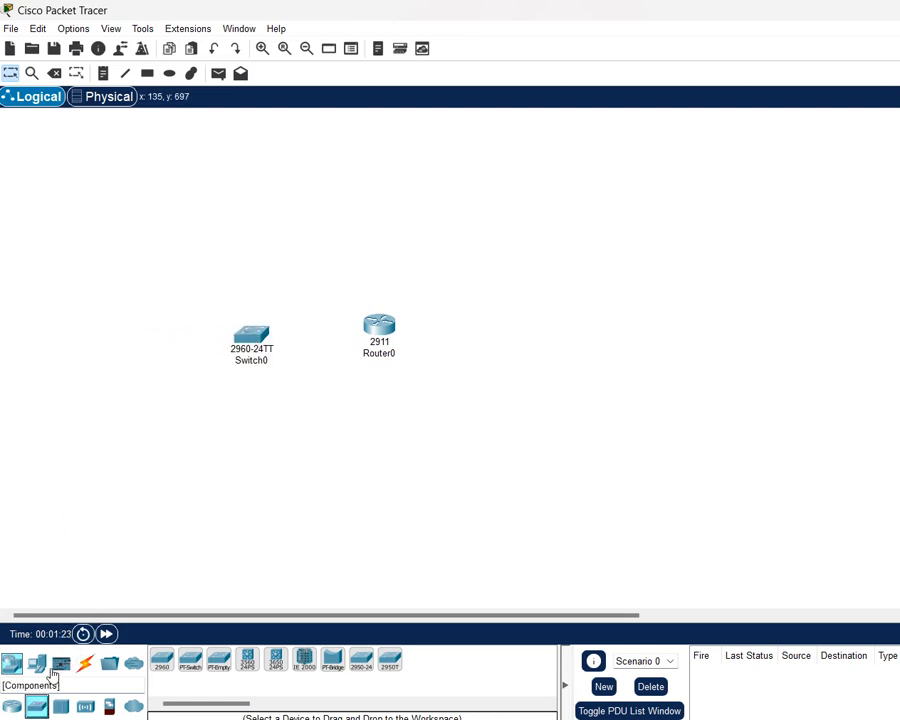
drag(161, 660, 385, 250)
drag(161, 660, 489, 343)
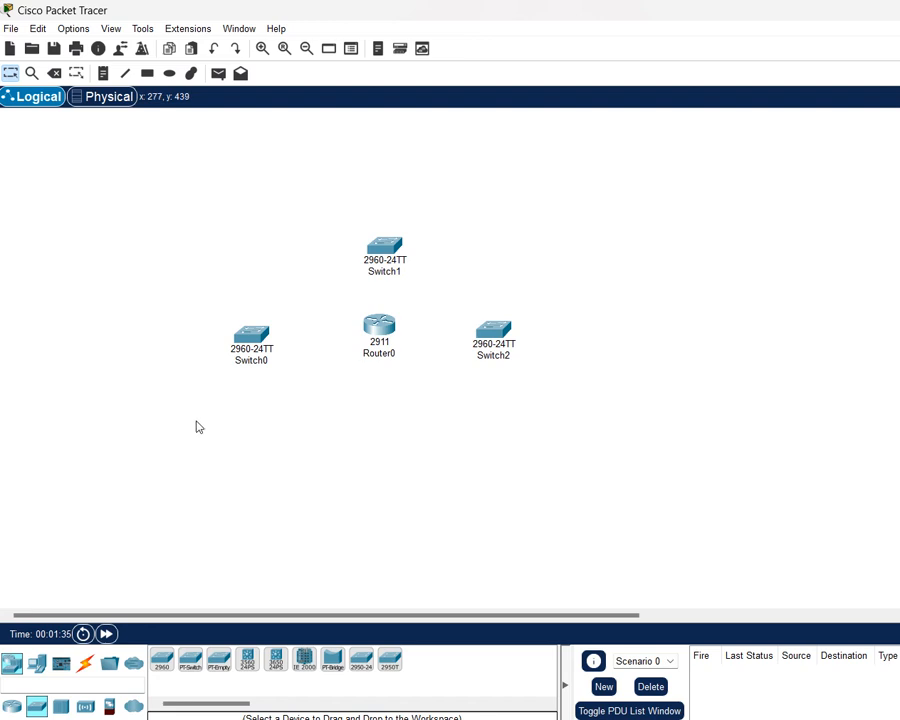
Add nine PCs in groups of three: left of Switch0, above Switch1 and right of Switch2.
drag(38, 670, 148, 282)
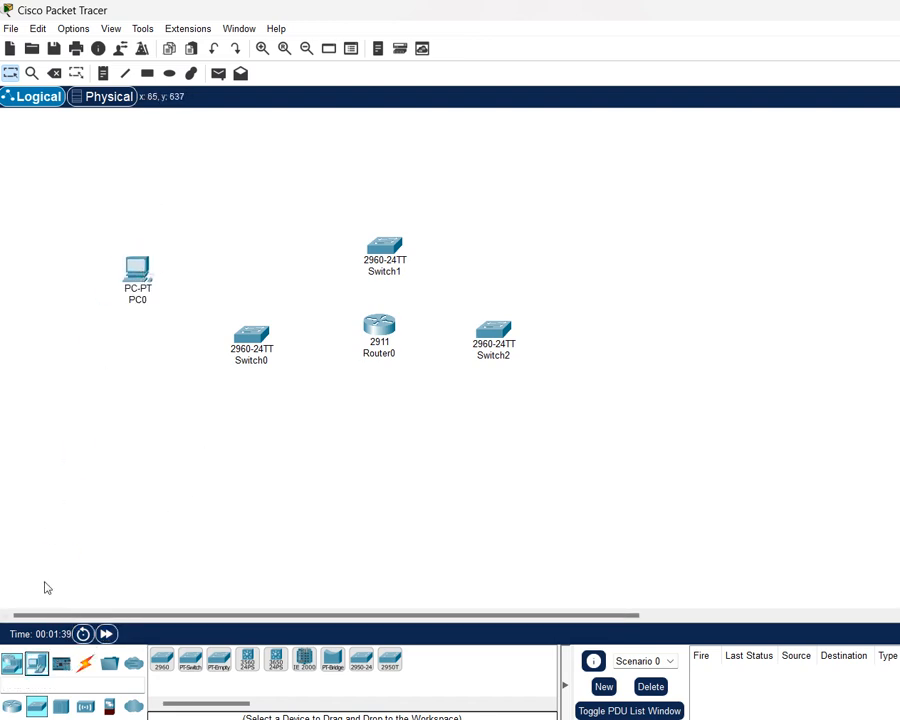
drag(37, 665, 140, 368)
drag(36, 663, 143, 477)
drag(36, 663, 331, 172)
drag(36, 663, 400, 172)
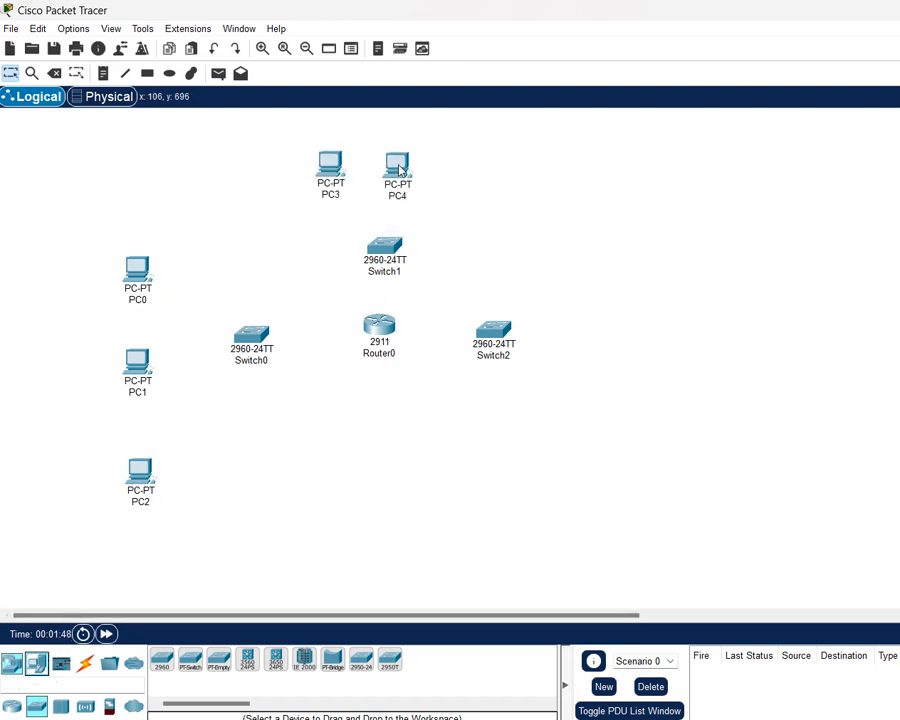
drag(36, 663, 471, 178)
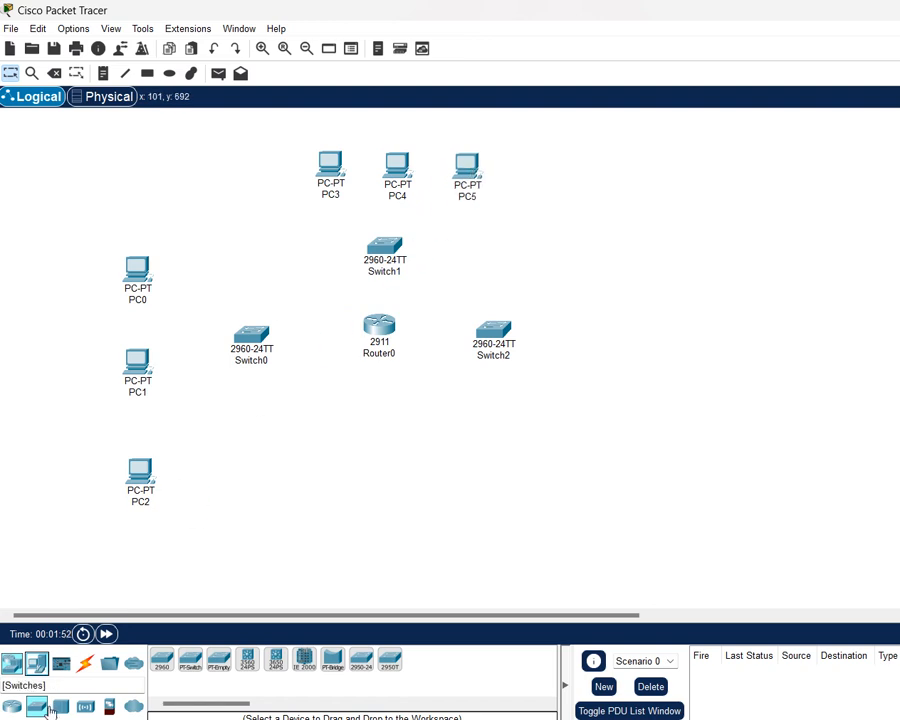
drag(40, 663, 613, 287)
drag(36, 663, 608, 378)
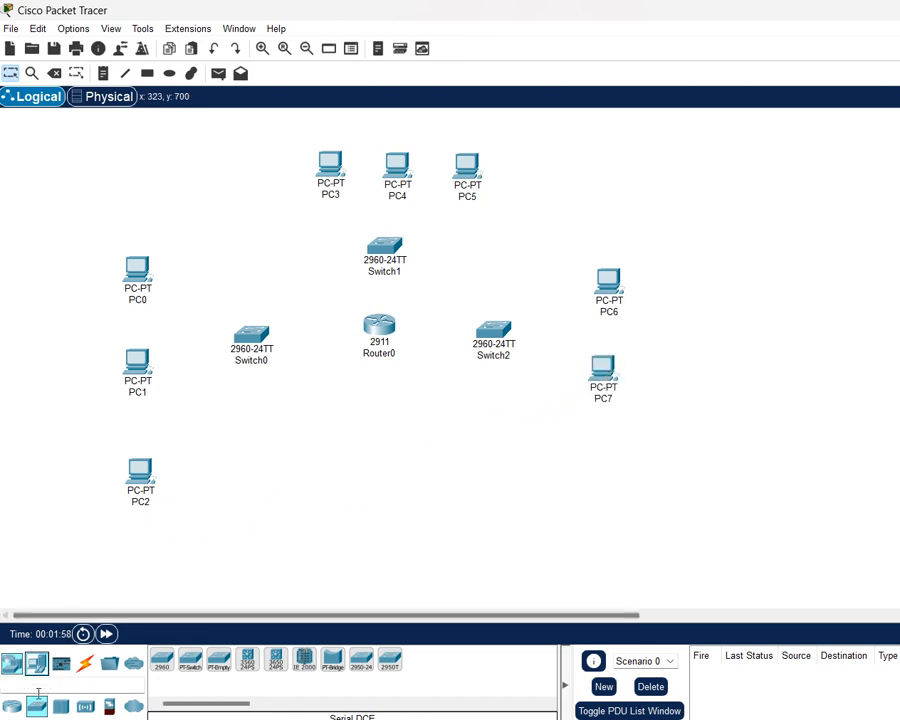
drag(36, 679, 612, 477)
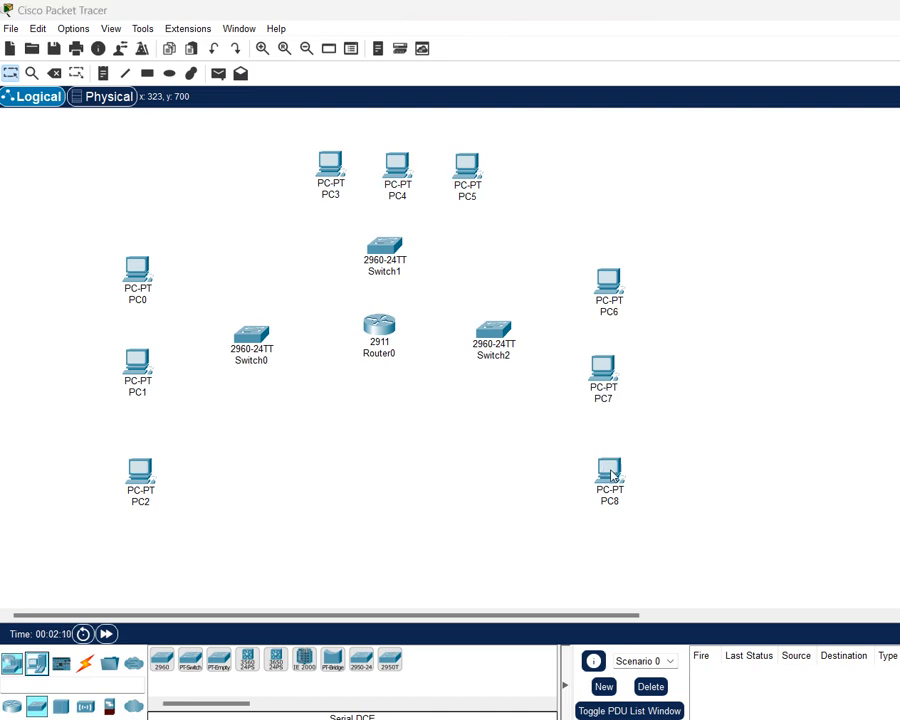
Save the topology as "task new2" in the saves folder.
key(ctrl+s)
text(task )
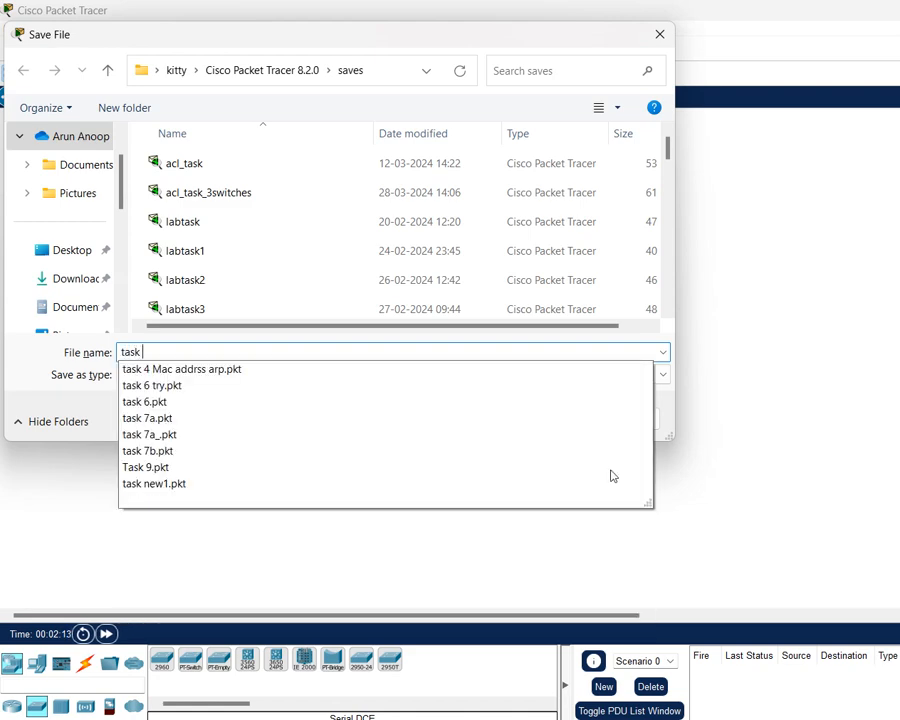
text(new2)
key(Return)
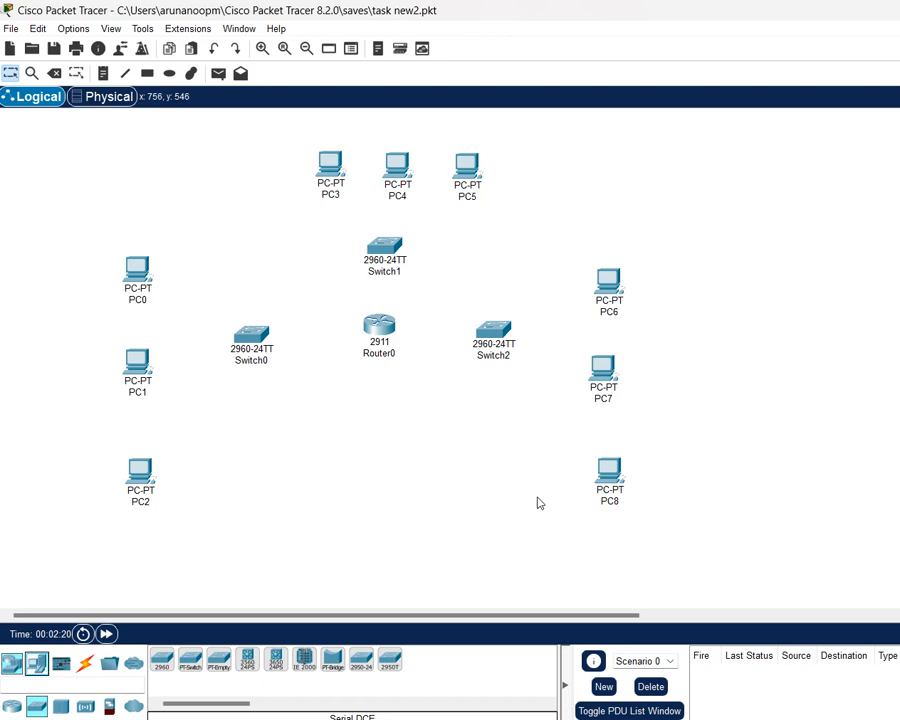
Connect Router0's GigabitEthernet0/0 to Switch1's FastEthernet0/1 with a copper straight-through cable.
click(84, 663)
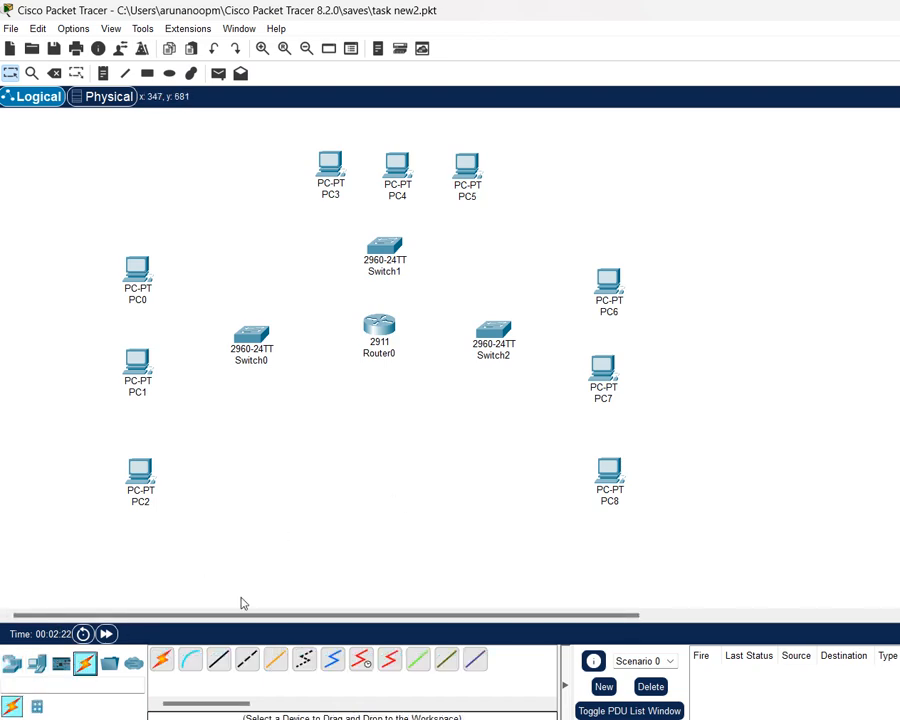
click(218, 659)
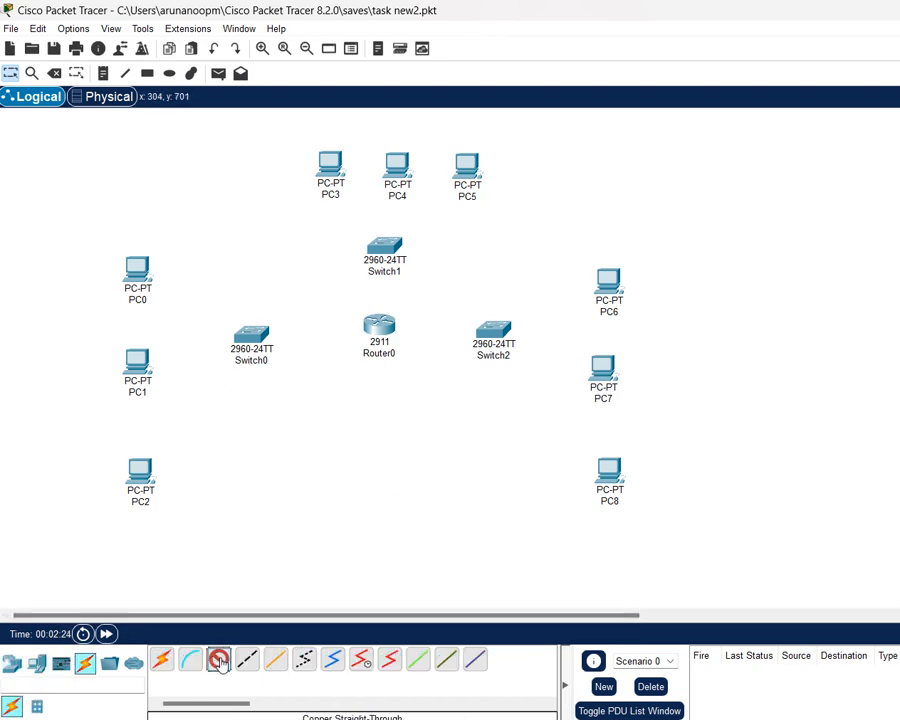
click(378, 326)
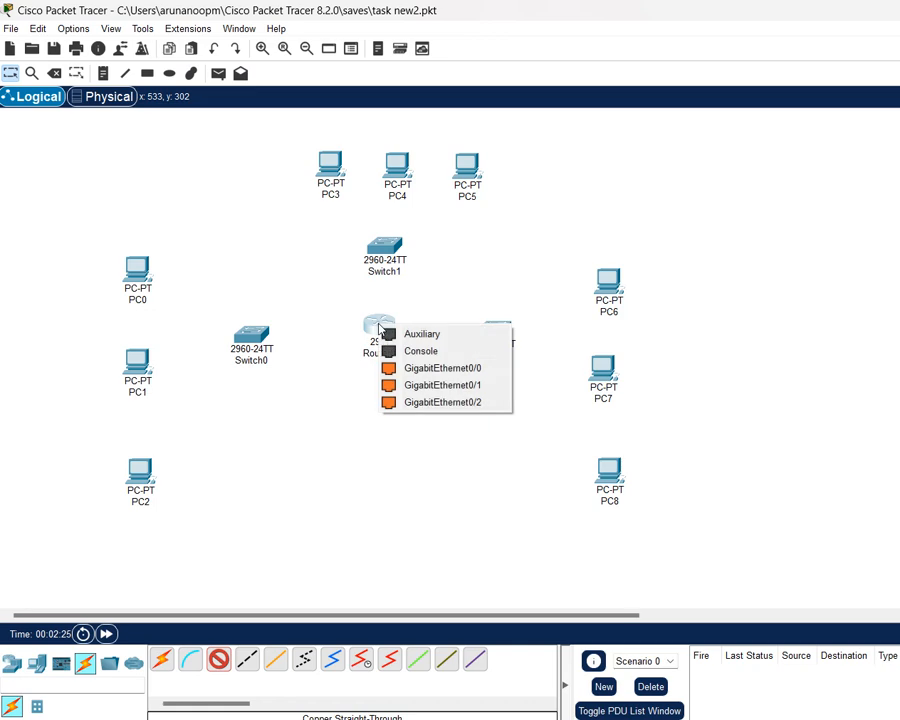
click(438, 368)
click(380, 240)
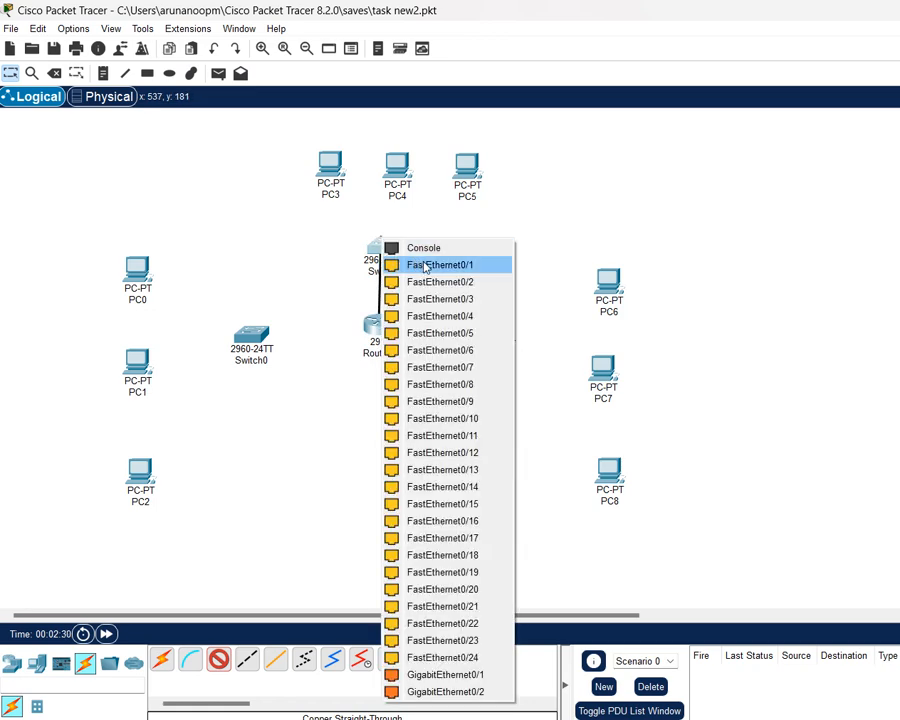
click(418, 263)
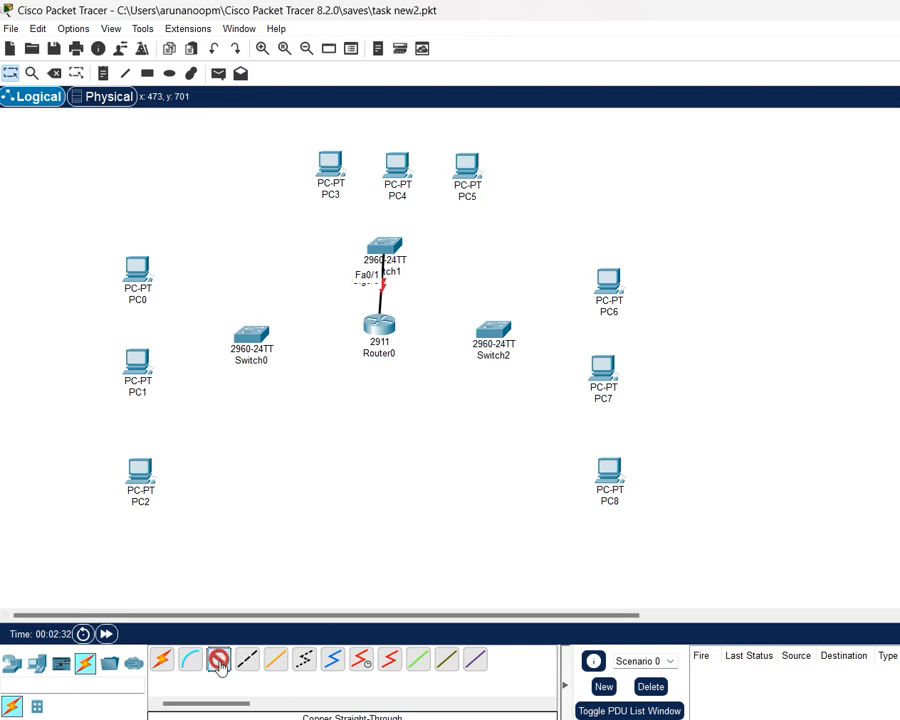
Connect Router0's GigabitEthernet0/1 to Switch0's FastEthernet0/1 with a copper straight-through cable.
click(378, 333)
click(420, 376)
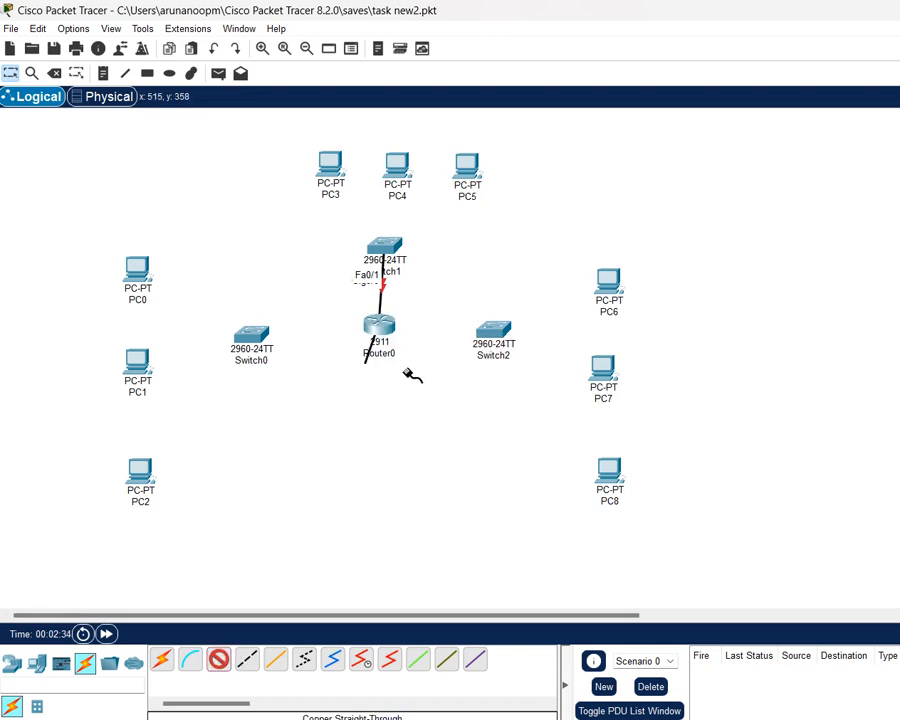
click(248, 330)
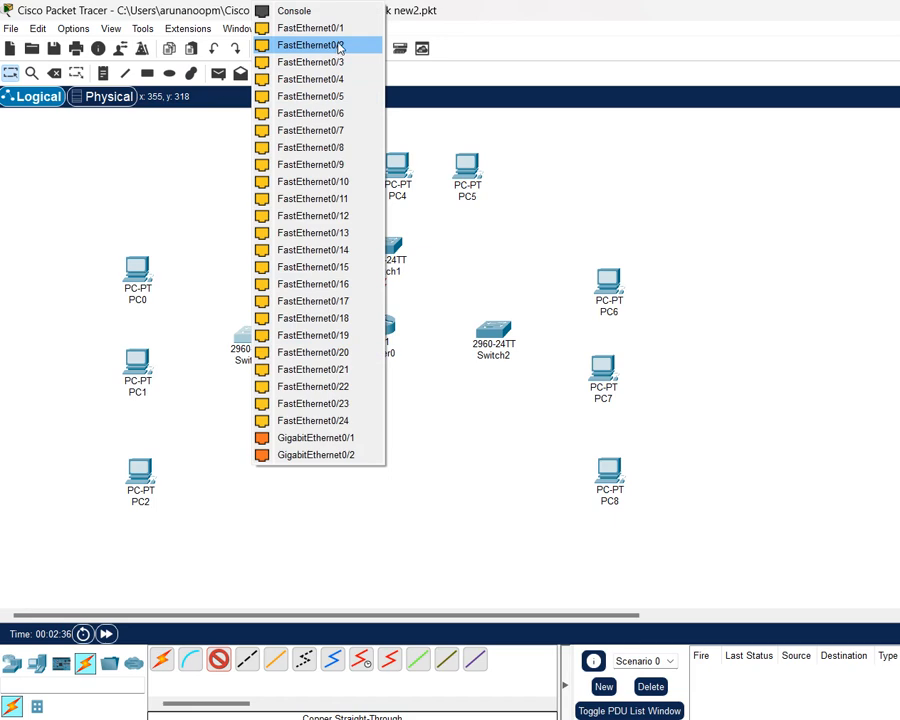
click(310, 29)
Connect Router0's GigabitEthernet0/2 to Switch2's FastEthernet0/1 with a copper straight-through cable.
click(220, 662)
click(386, 324)
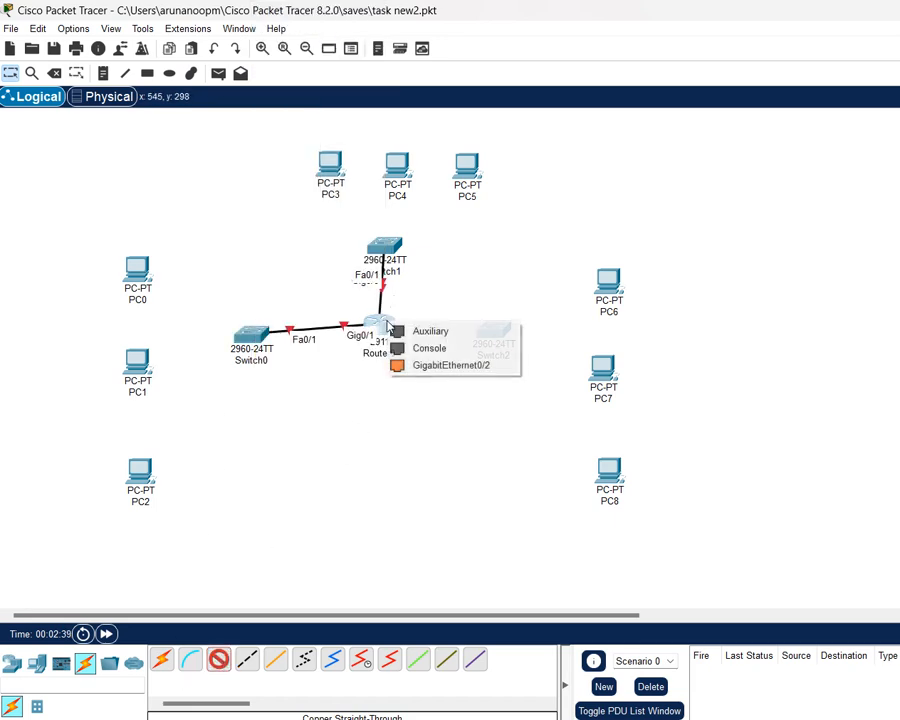
click(440, 366)
click(489, 329)
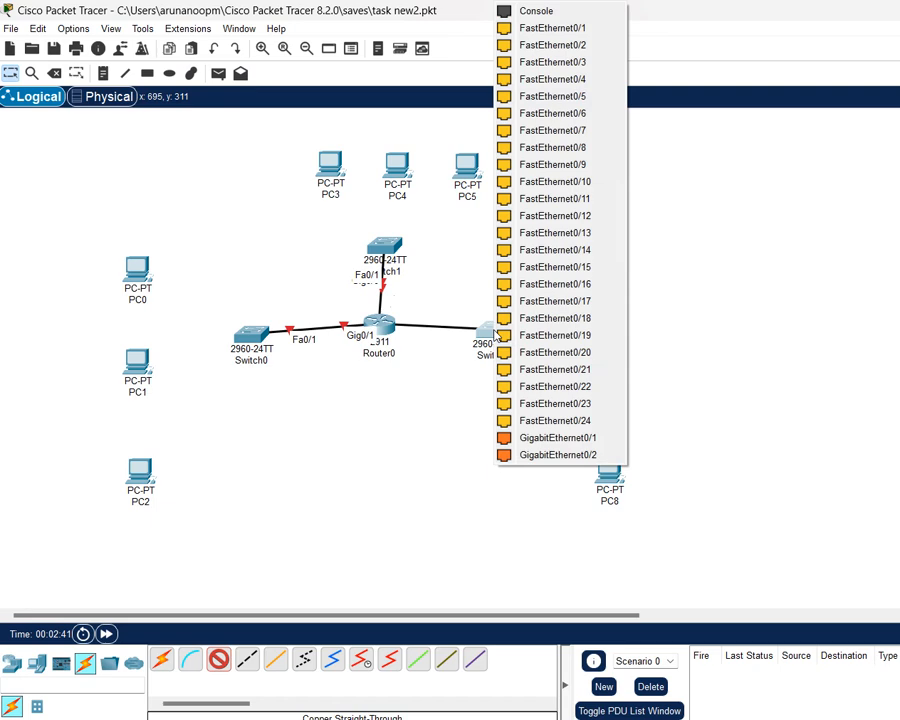
click(582, 28)
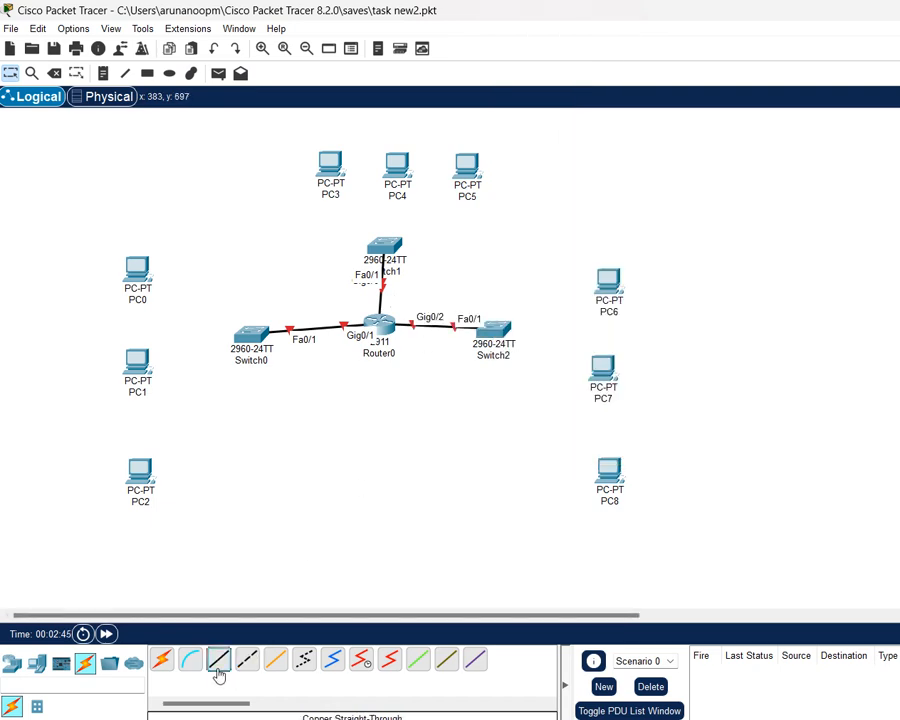
Connect Switch1's FastEthernet0/2 to PC3's FastEthernet0 with a copper straight-through cable.
click(385, 245)
click(437, 268)
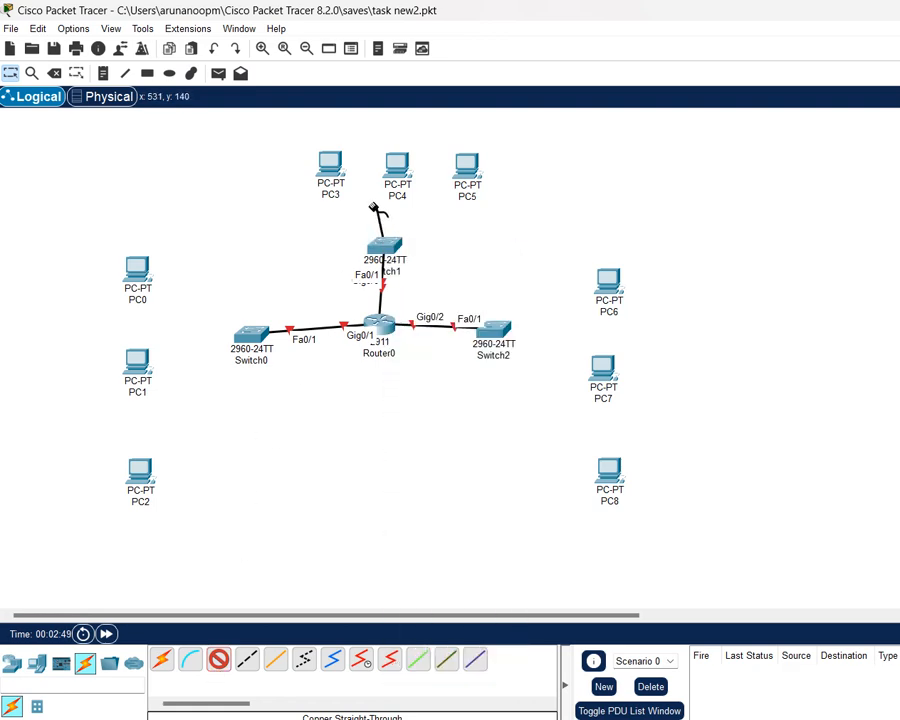
click(335, 176)
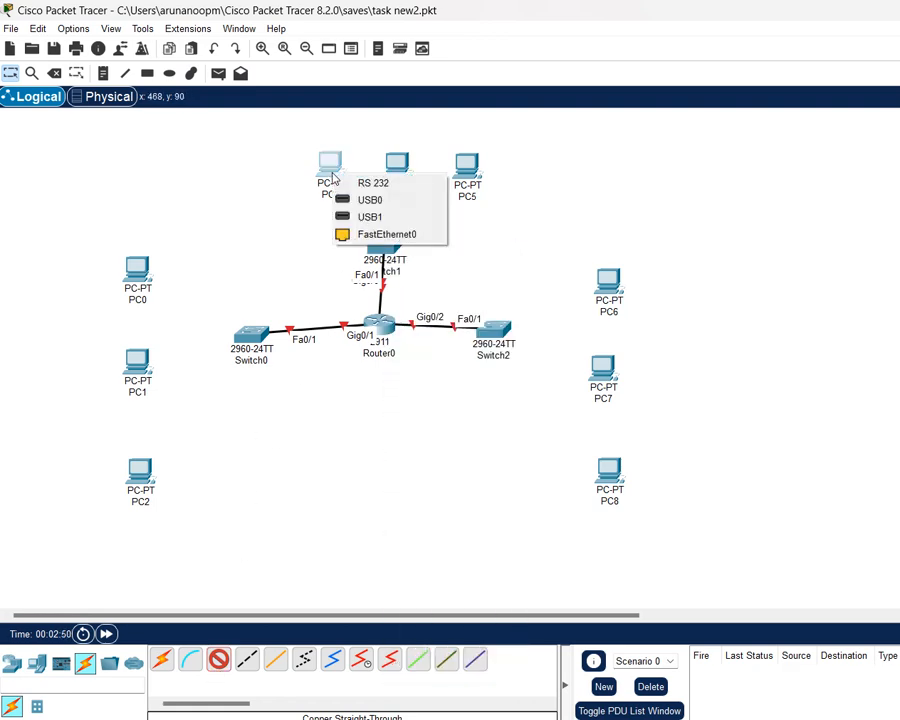
click(386, 234)
Connect Switch1's FastEthernet0/3 to PC4's FastEthernet0 with a copper straight-through cable.
click(219, 665)
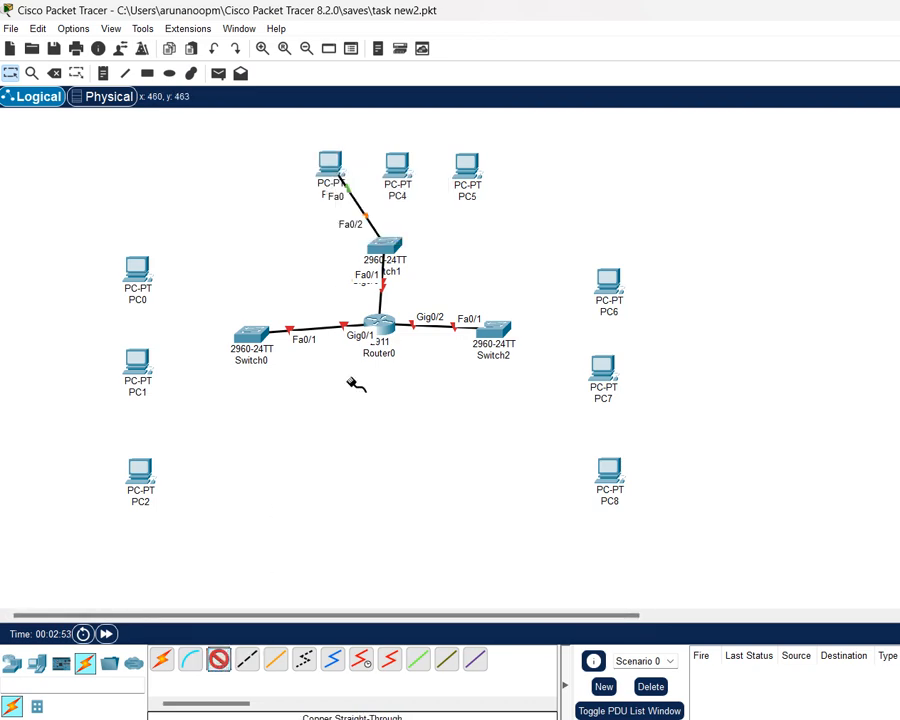
click(386, 243)
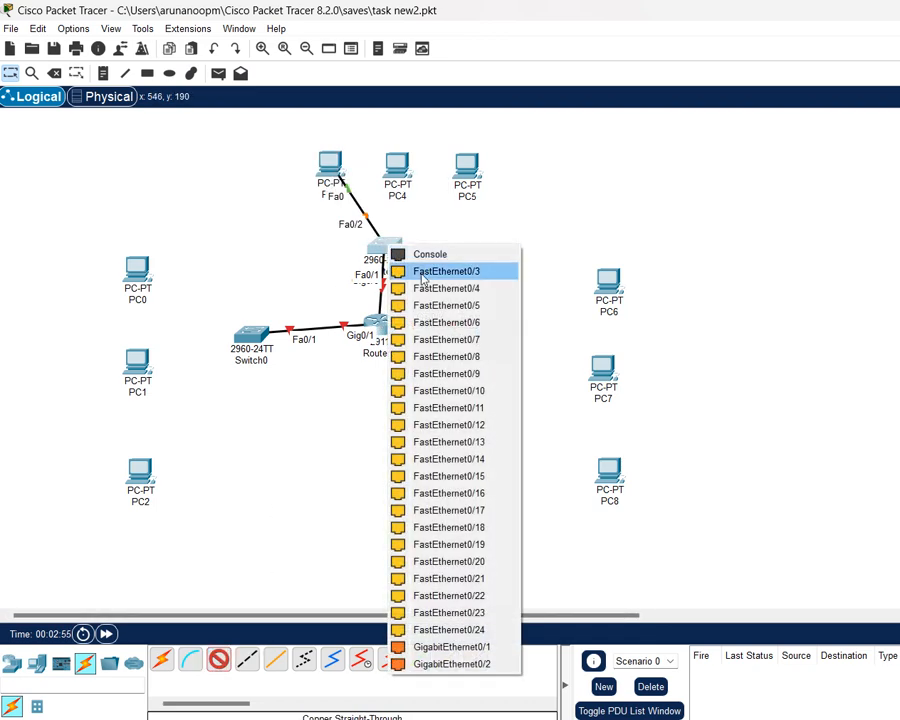
click(420, 281)
click(406, 168)
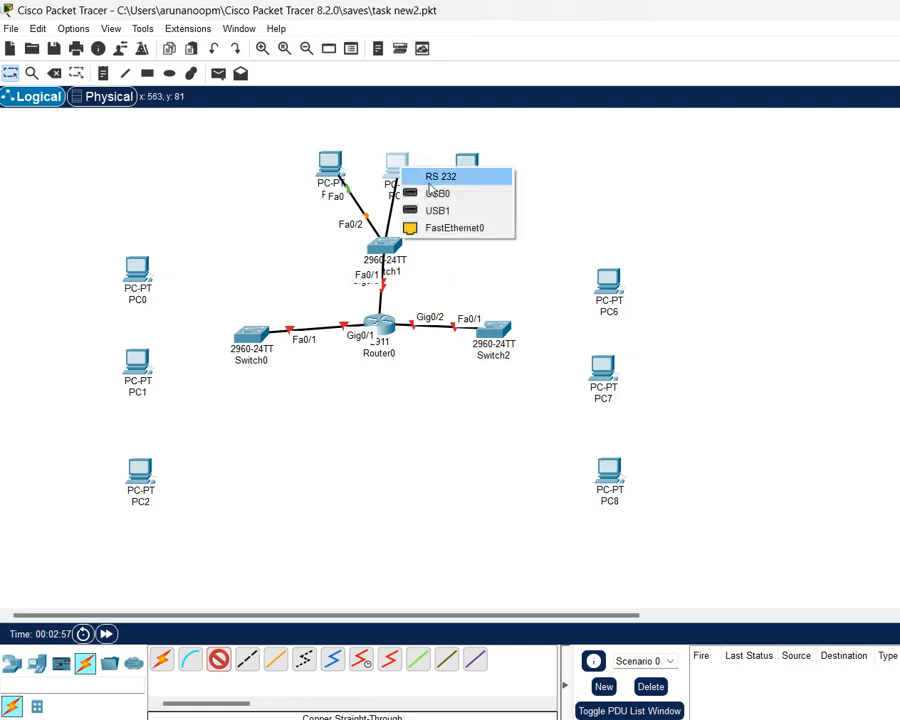
click(455, 229)
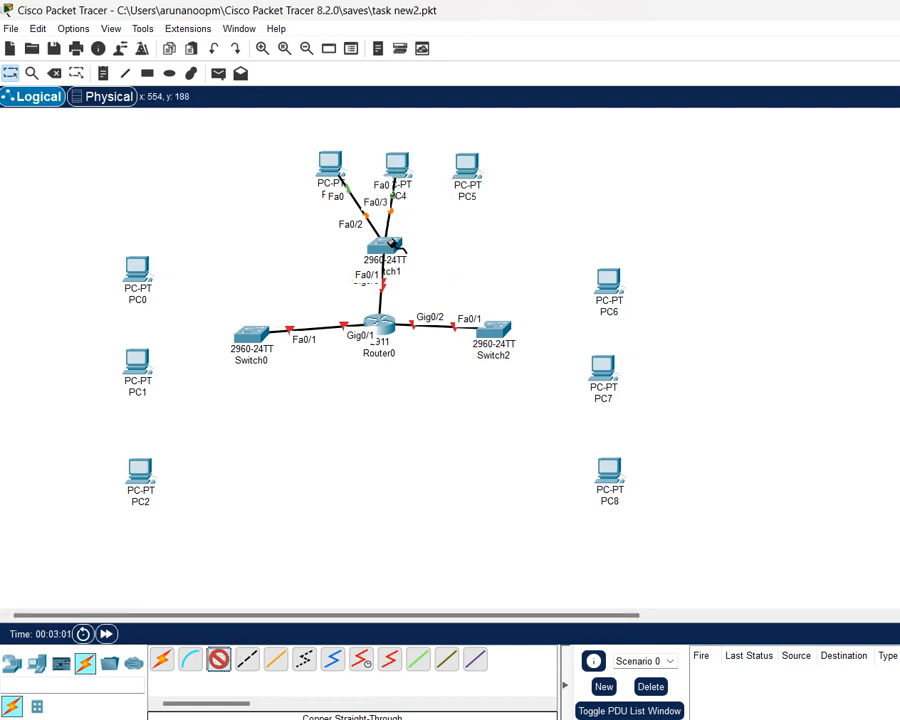
Connect Switch1's FastEthernet0/4 to PC5's FastEthernet0 with a copper straight-through cable.
click(392, 243)
click(445, 271)
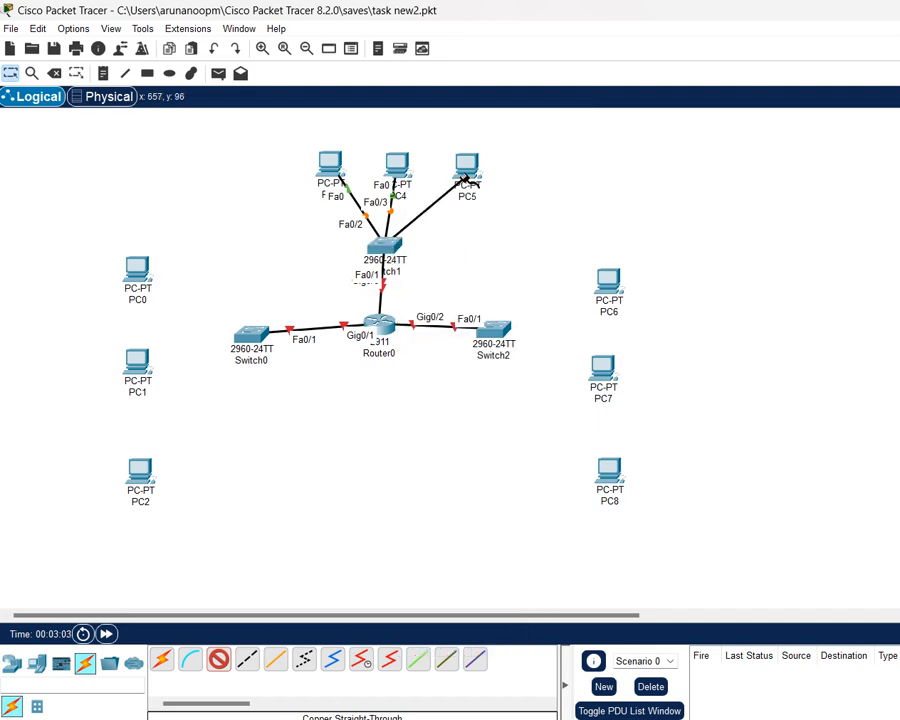
click(466, 164)
click(512, 234)
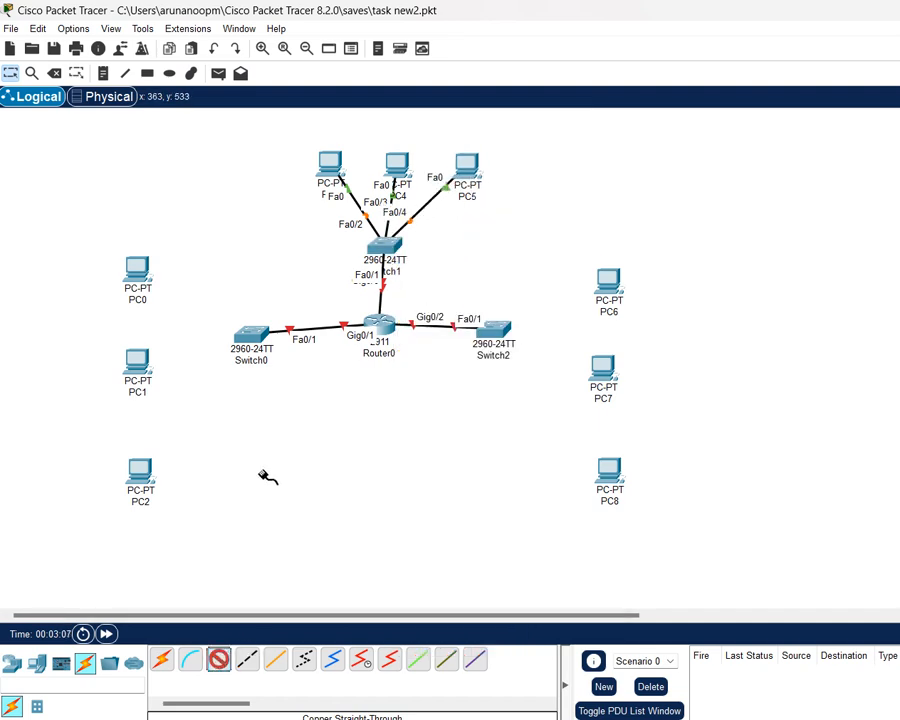
Connect Switch0's FastEthernet0/2 to PC0's FastEthernet0 with a copper straight-through cable.
click(253, 335)
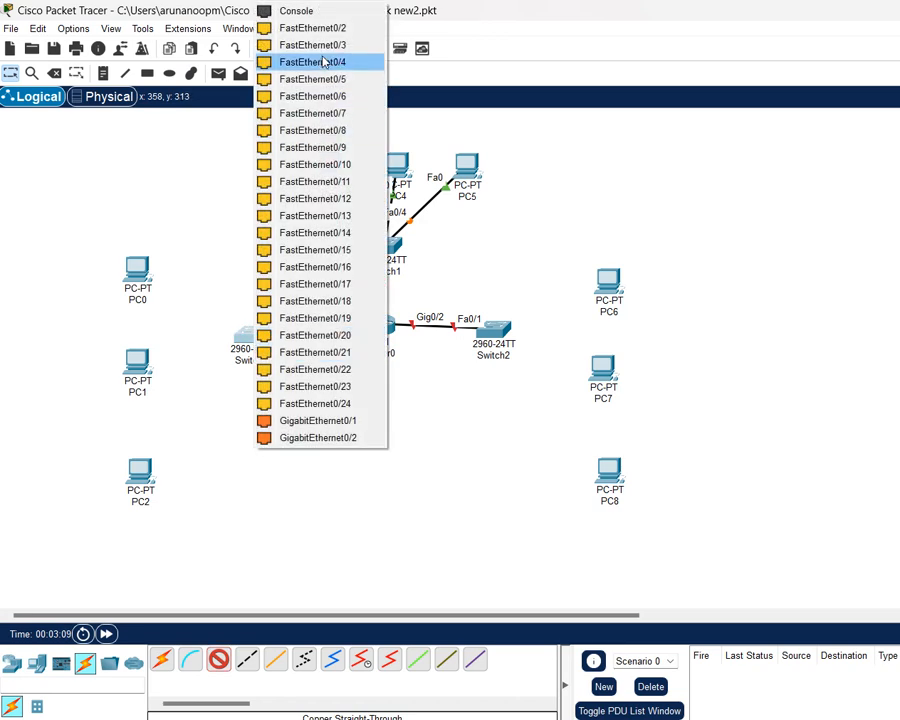
click(300, 28)
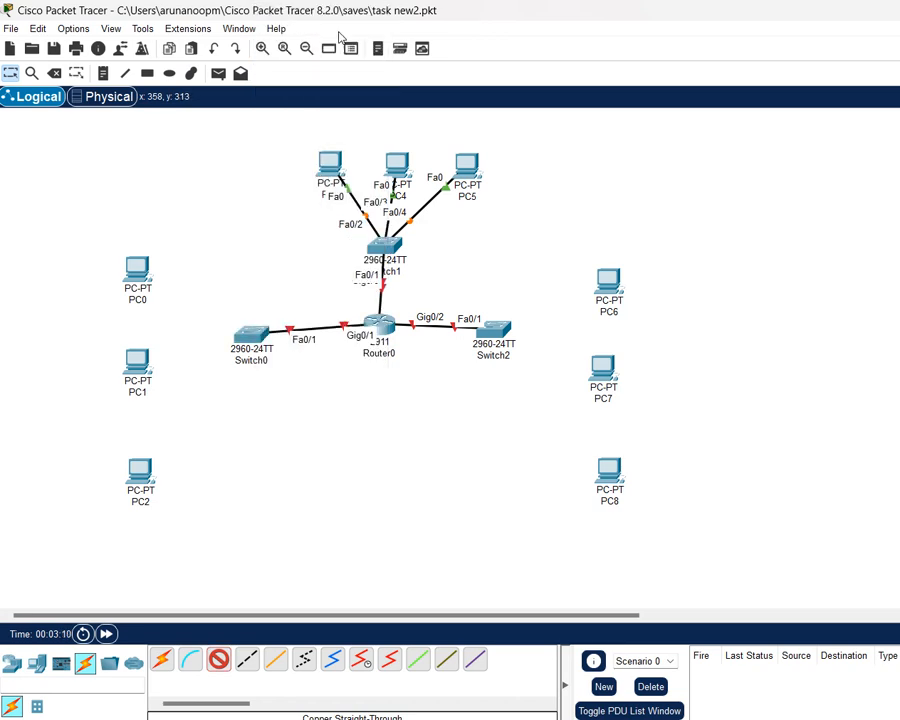
click(131, 273)
click(185, 334)
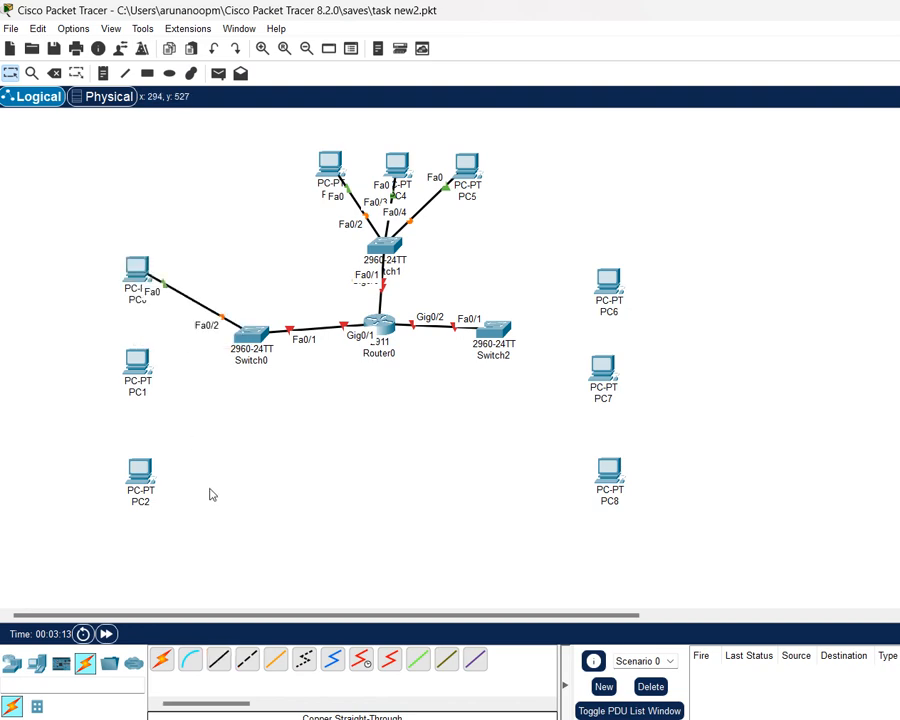
Connect Switch0's FastEthernet0/3 to PC1's FastEthernet0 with a copper straight-through cable.
click(218, 659)
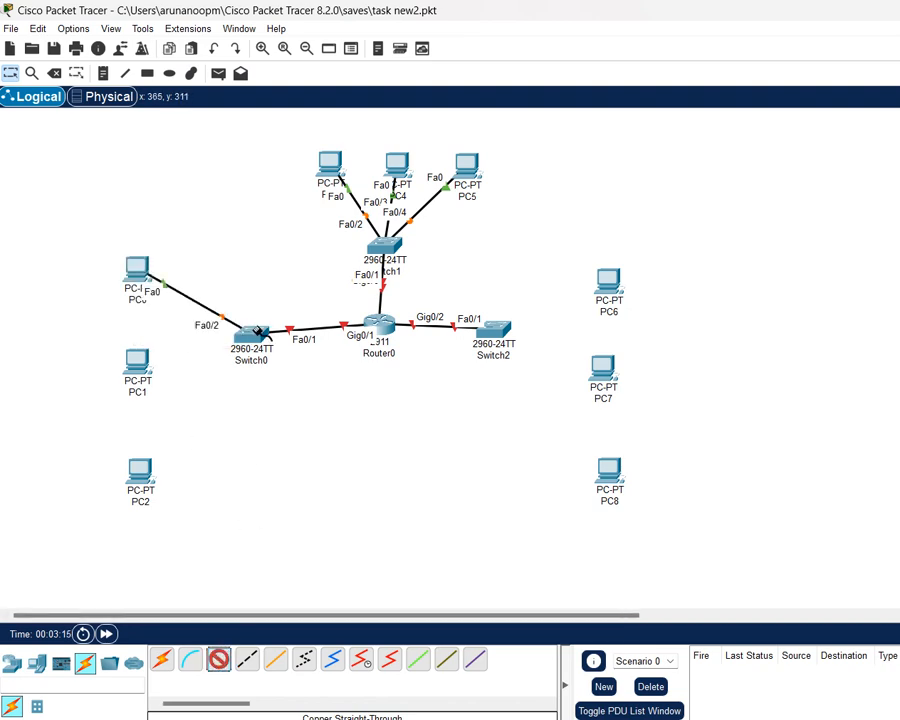
click(258, 333)
click(297, 363)
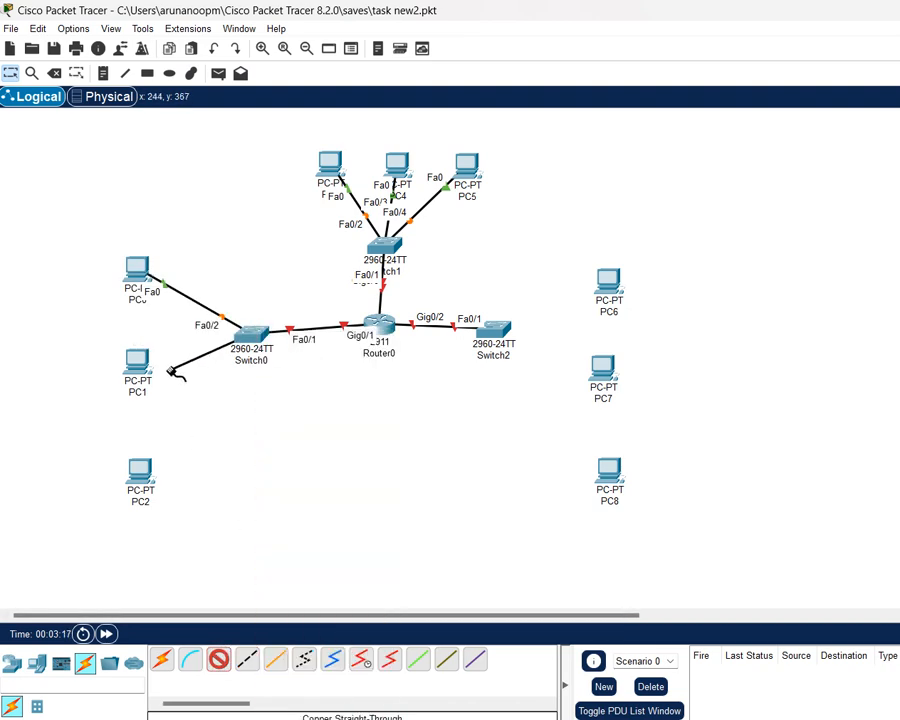
click(137, 366)
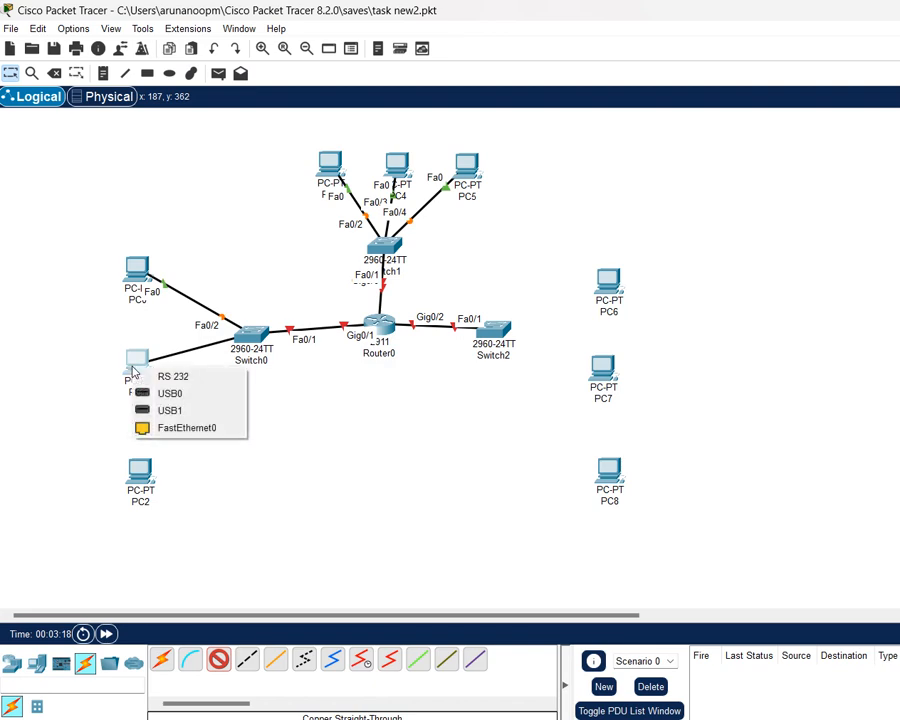
click(212, 427)
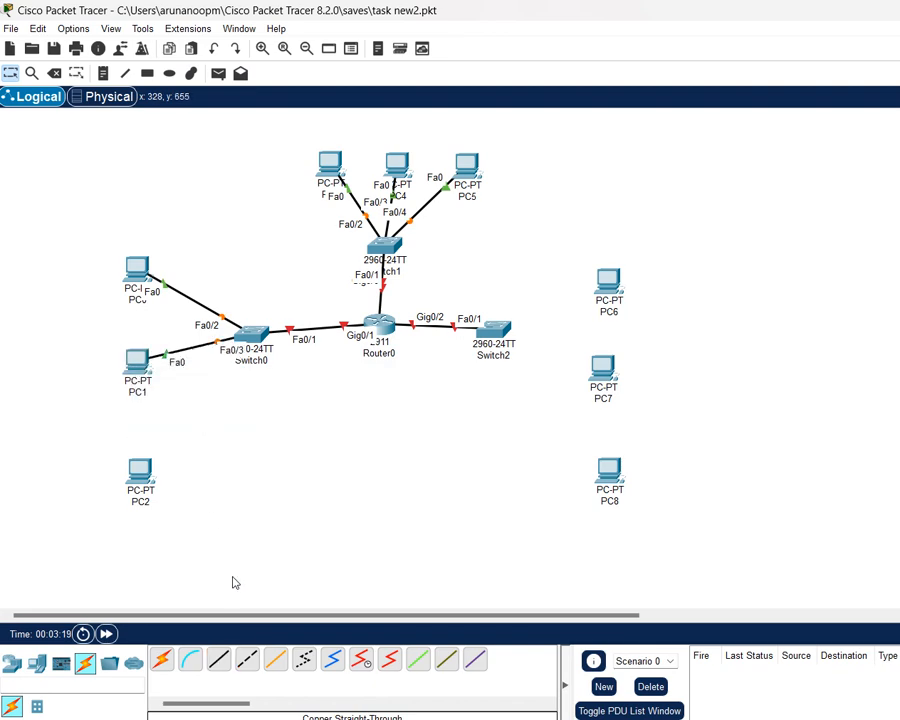
Connect Switch0's FastEthernet0/4 to PC2's FastEthernet0 with a copper straight-through cable.
click(247, 338)
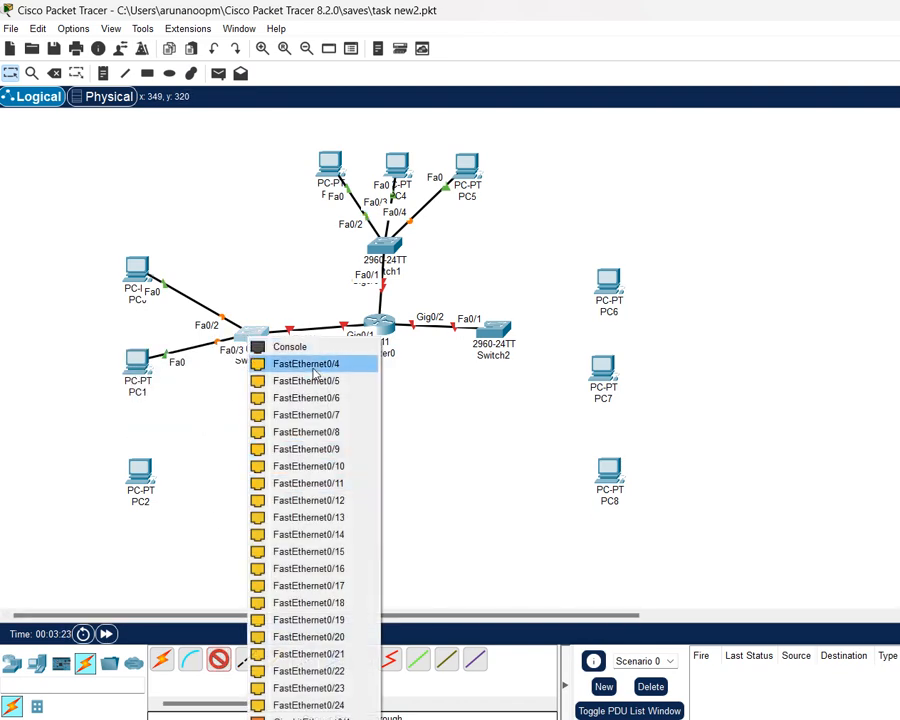
click(265, 362)
click(141, 477)
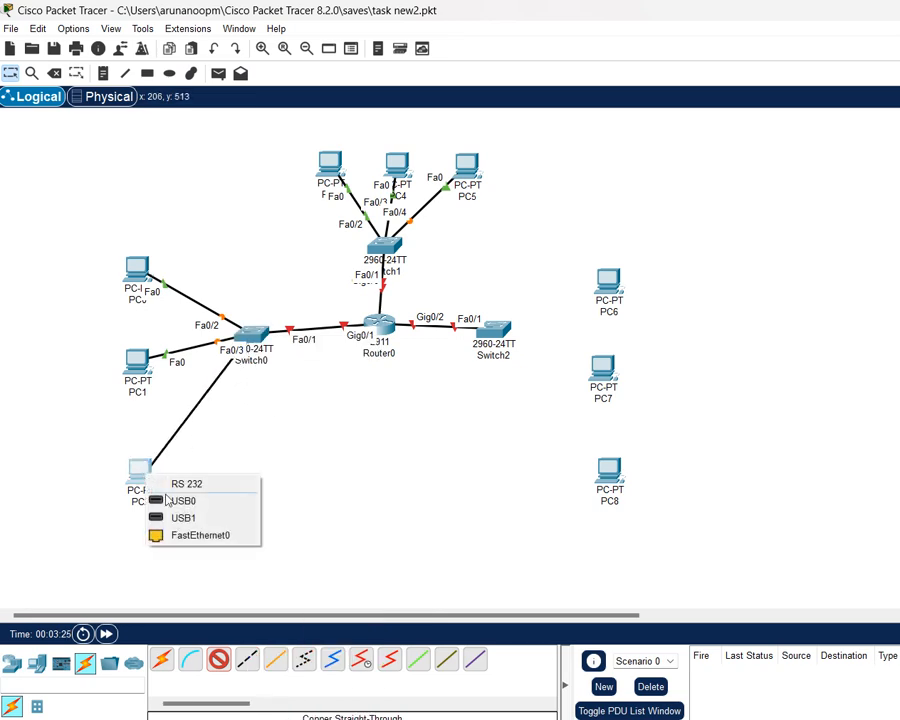
click(199, 535)
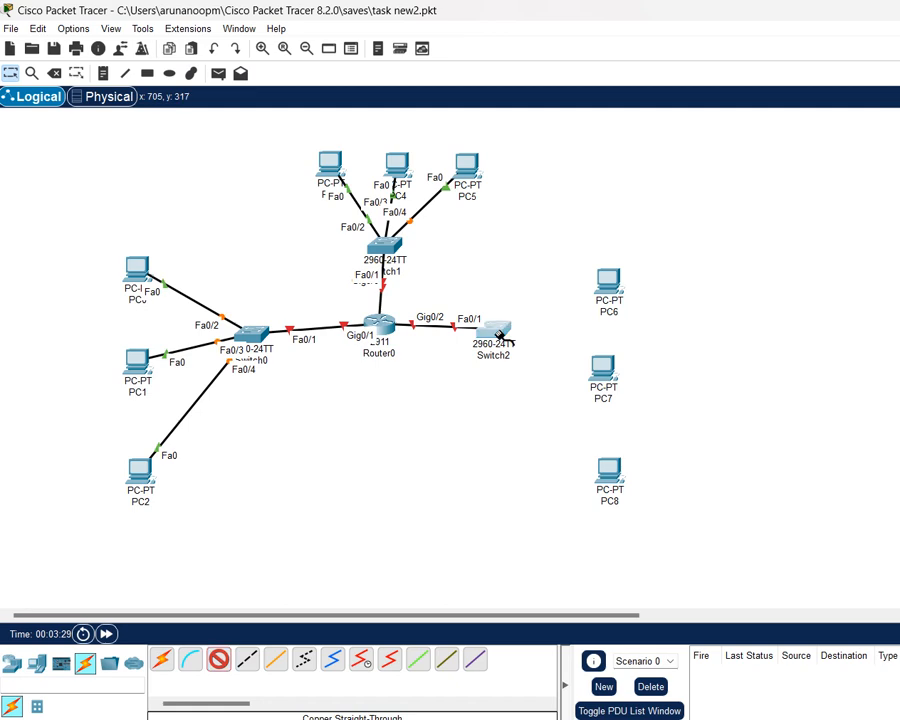
Connect Switch2's FastEthernet0/2 to PC6's FastEthernet0 with a copper straight-through cable.
click(503, 328)
click(590, 29)
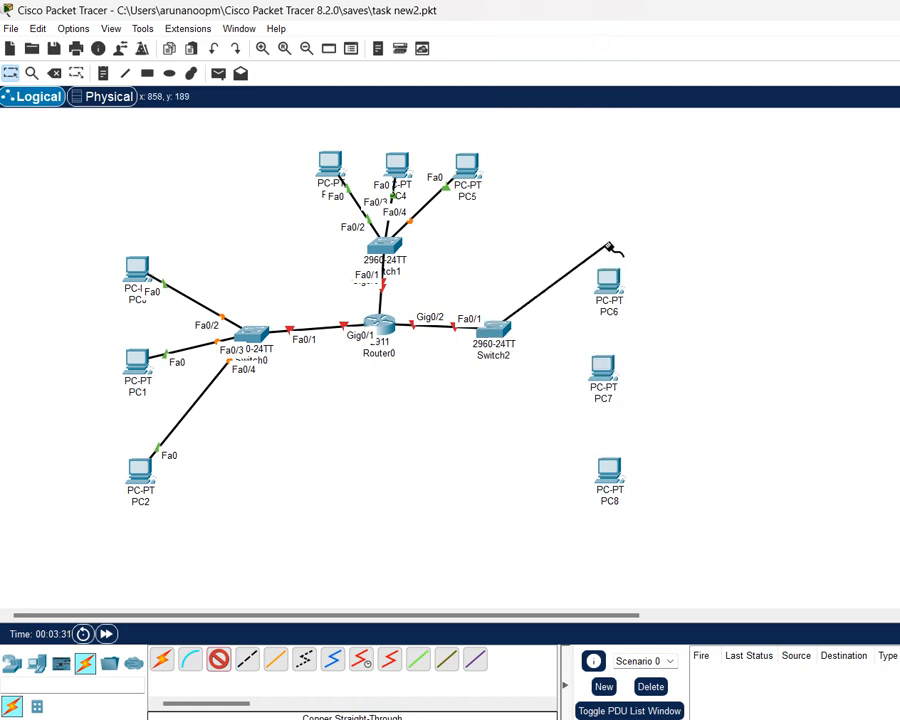
click(606, 284)
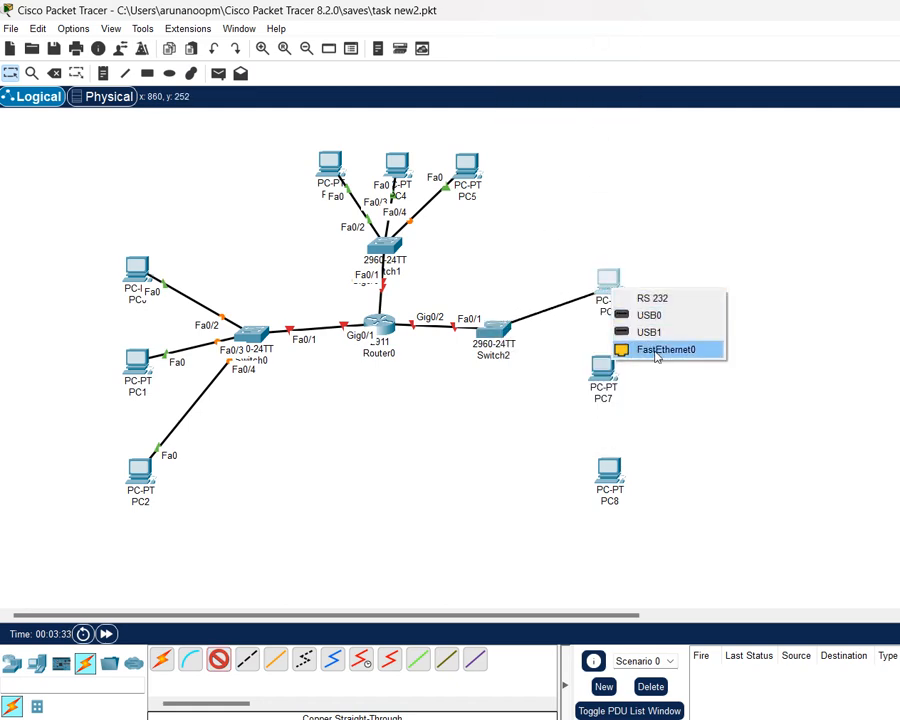
click(620, 350)
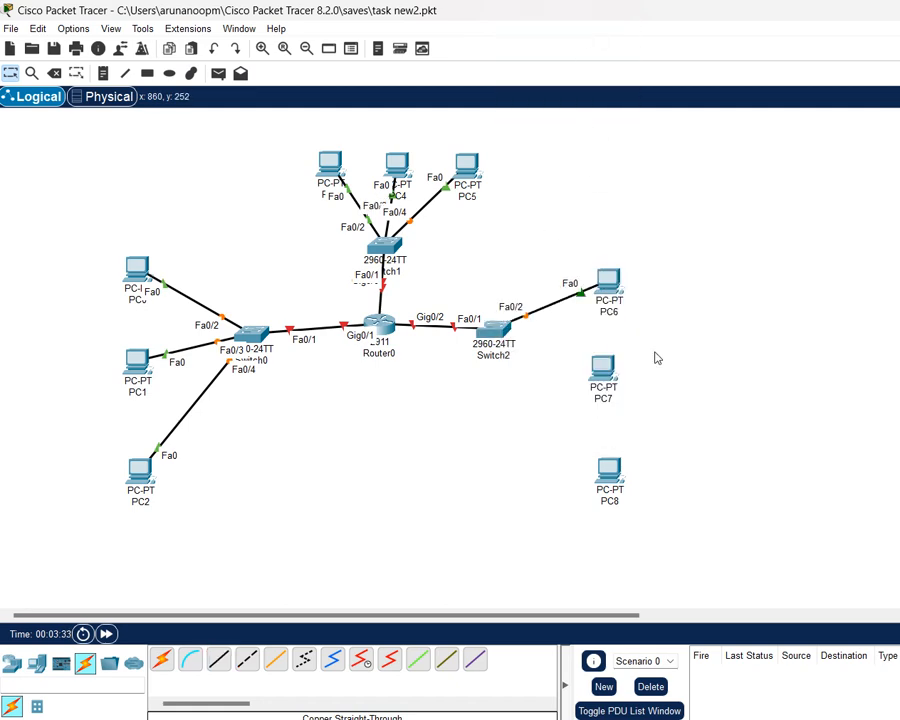
Connect Switch2's FastEthernet0/3 to PC7's FastEthernet0 with a copper straight-through cable.
click(218, 659)
click(493, 327)
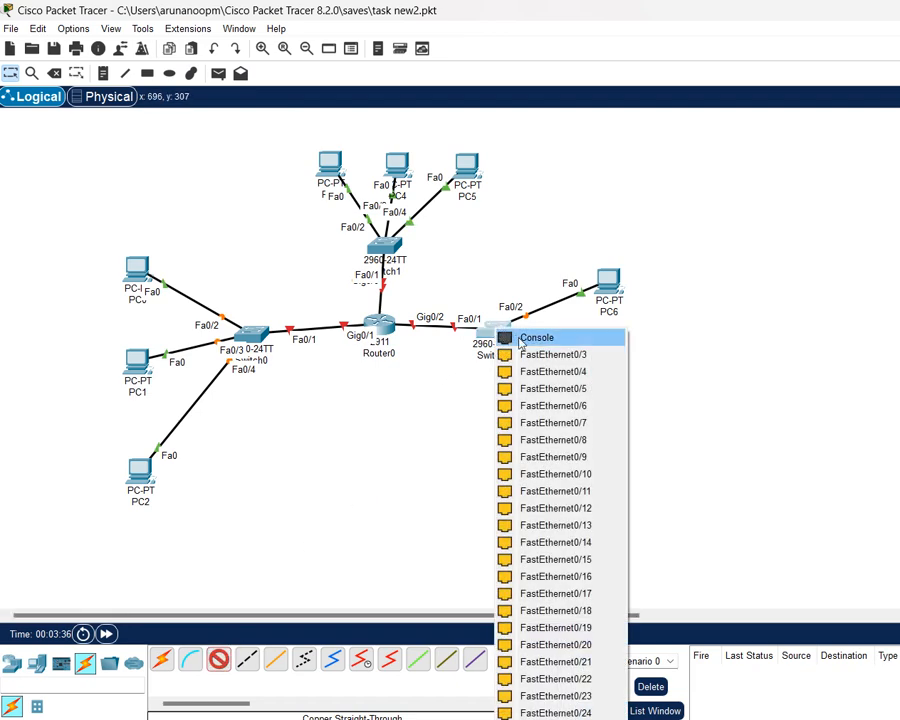
click(535, 352)
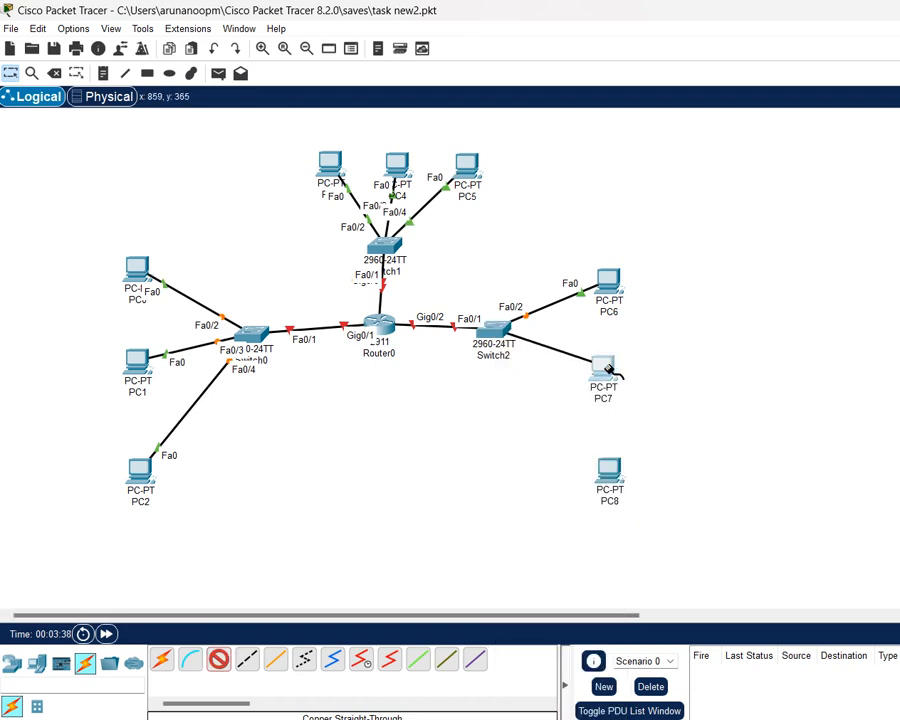
click(606, 369)
click(663, 430)
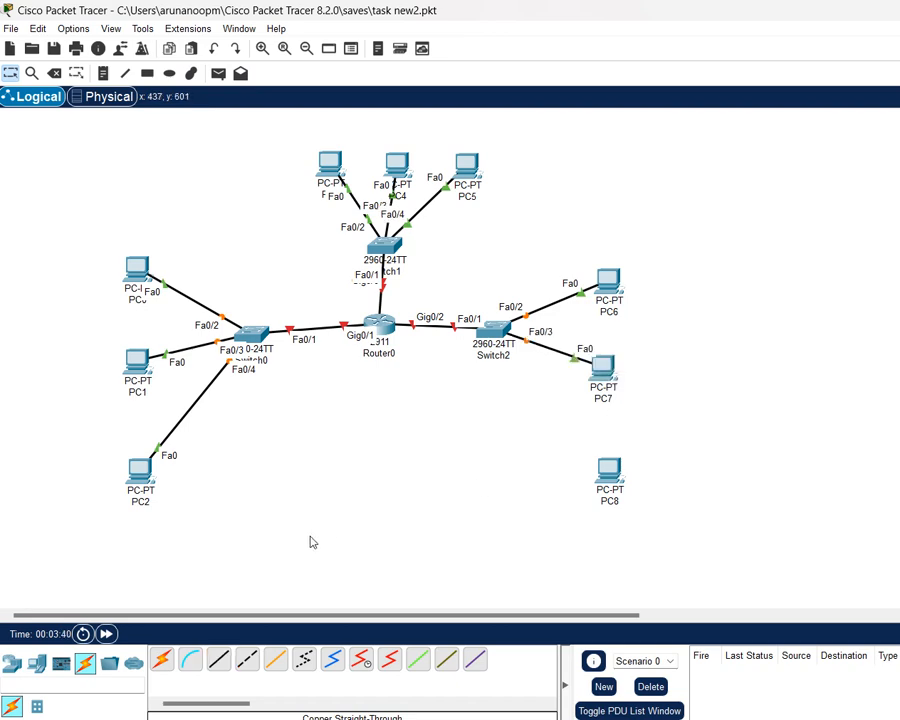
Connect Switch2's FastEthernet0/4 to PC8's FastEthernet0 with a copper straight-through cable and save the file.
click(216, 655)
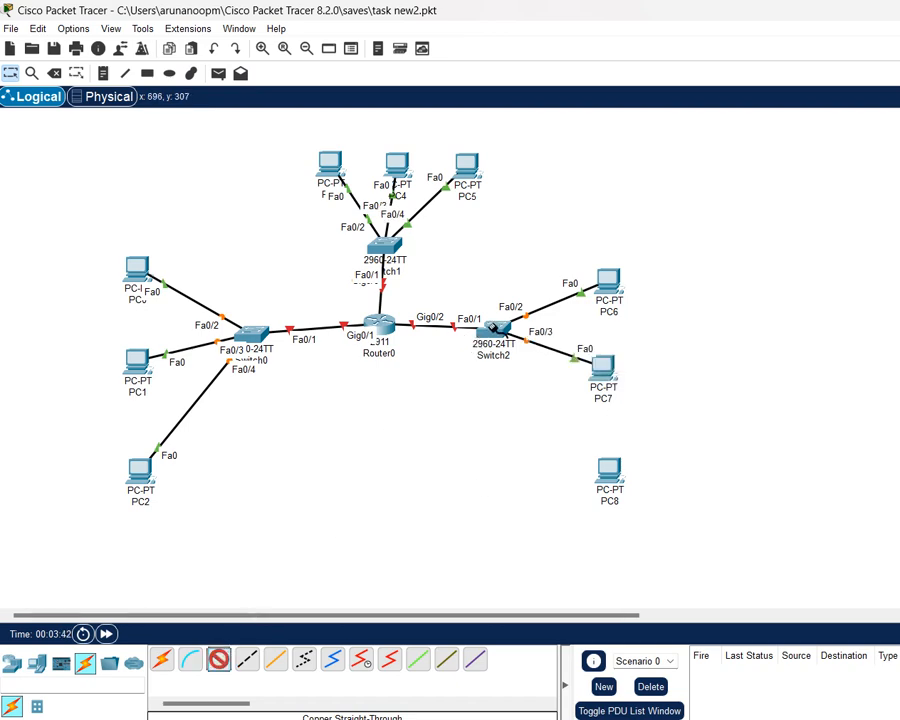
click(493, 328)
click(540, 351)
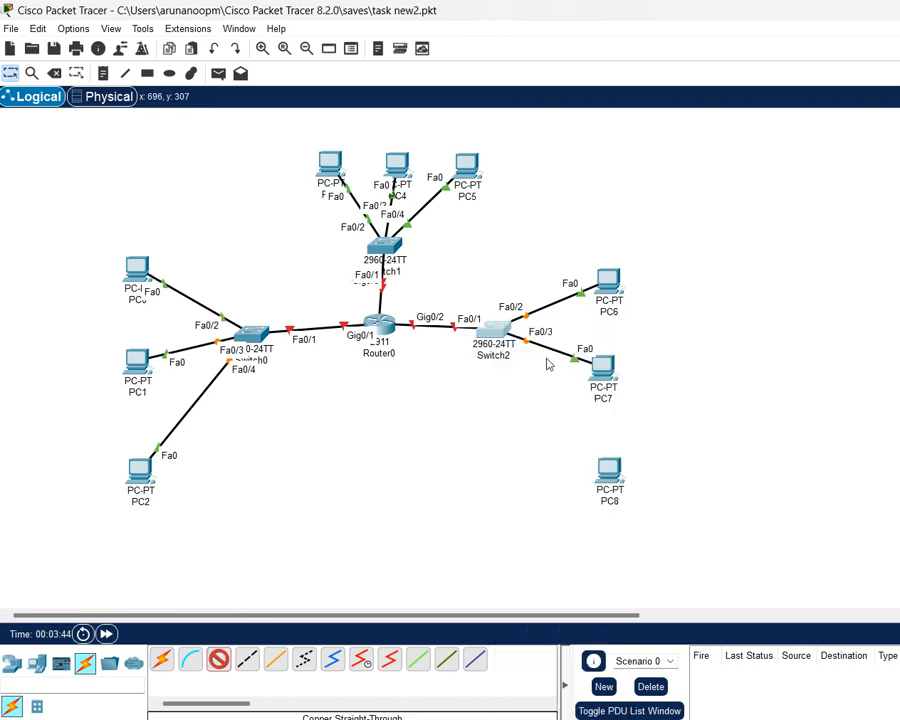
click(604, 470)
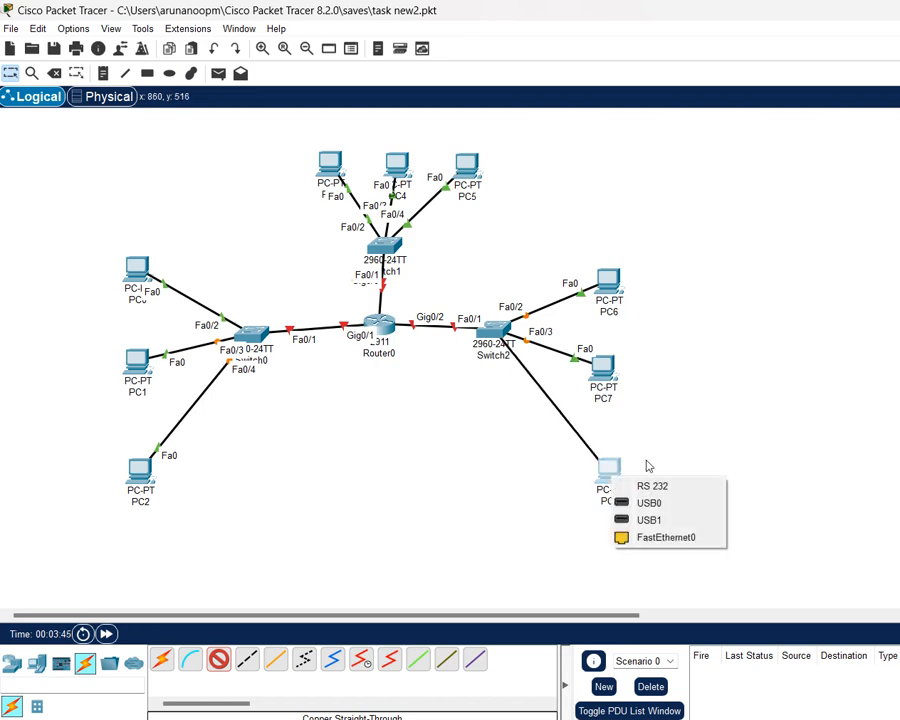
click(669, 539)
key(ctrl+s)
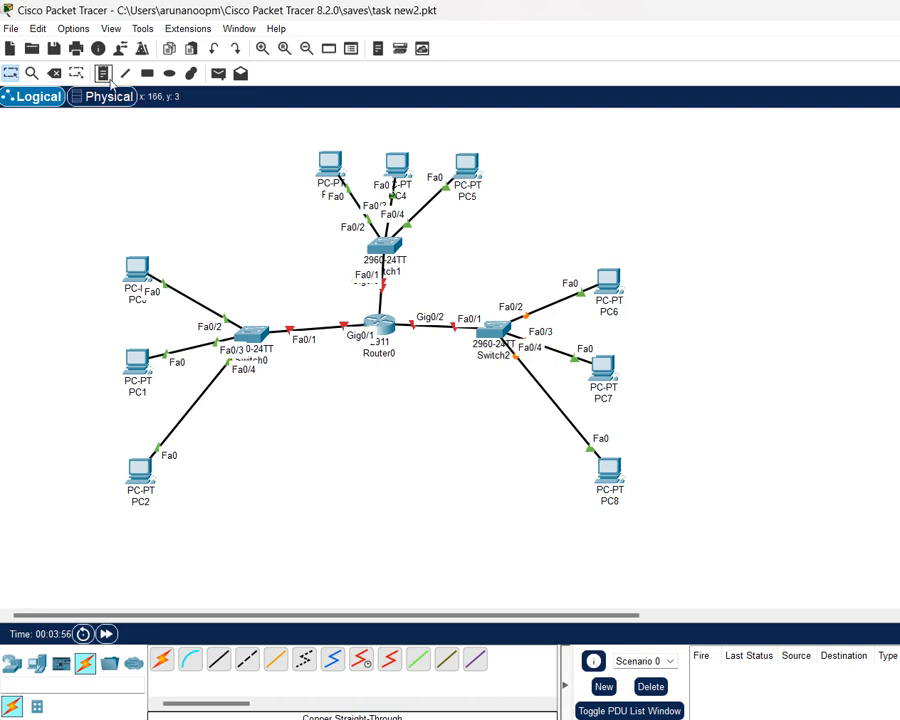
Place a note reading 192.168.10.0/24 beside the PCs of the Switch0 network.
click(29, 325)
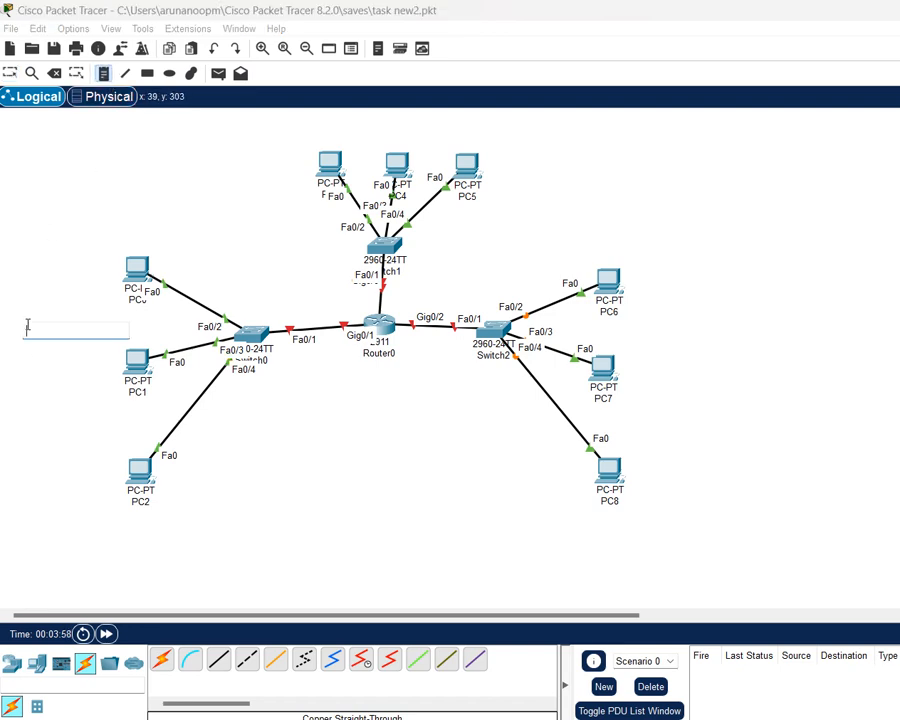
text(192.168.10.0)
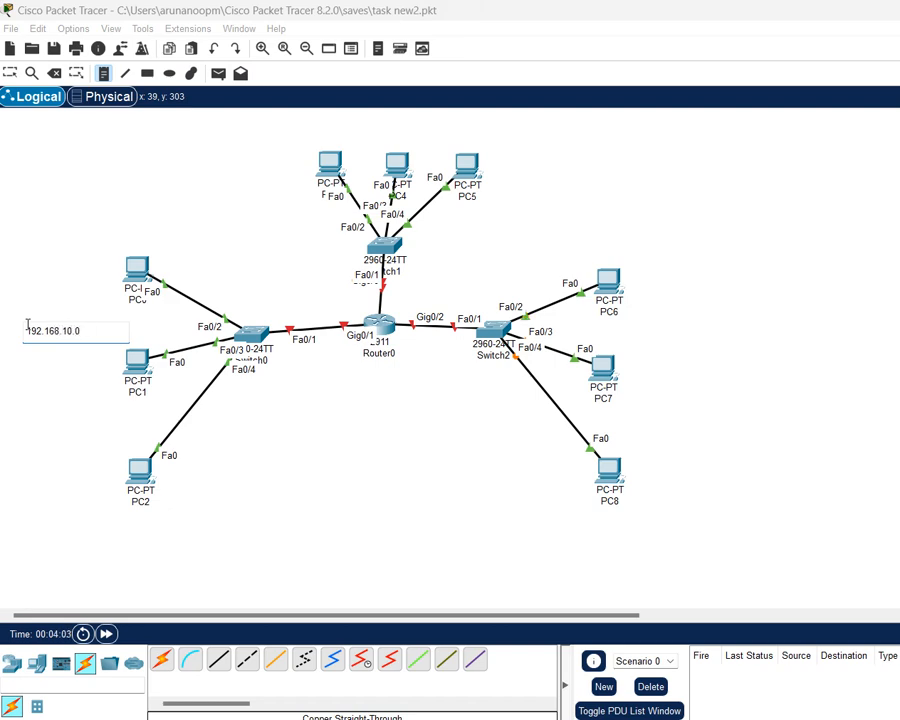
text(24)
click(450, 222)
key(Escape)
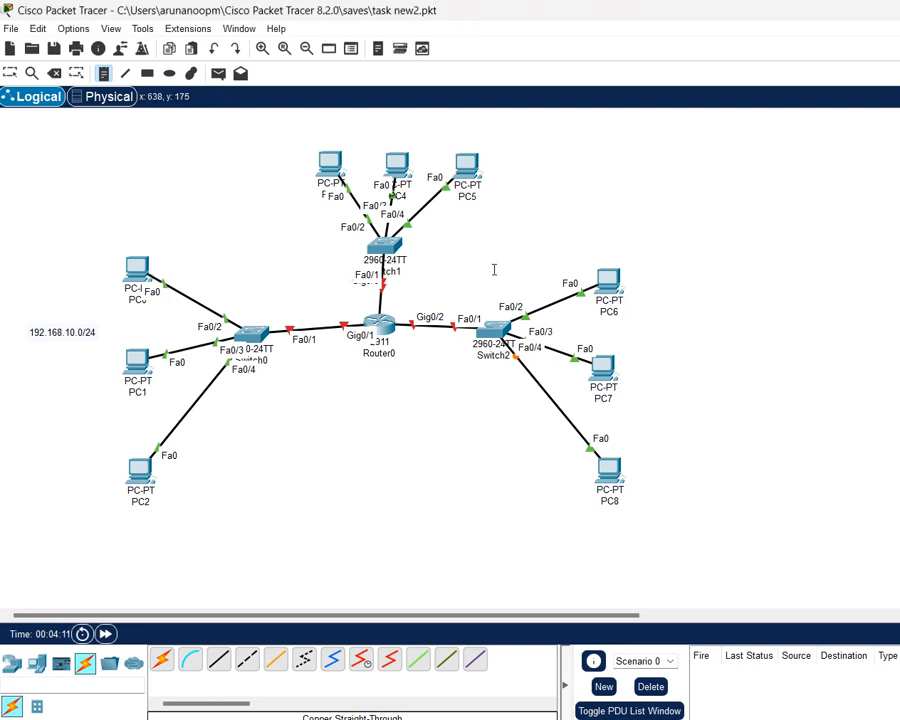
Place a note reading 192.168.20.0/24 beside Switch1, below PC5.
click(432, 226)
text(192.168.20)
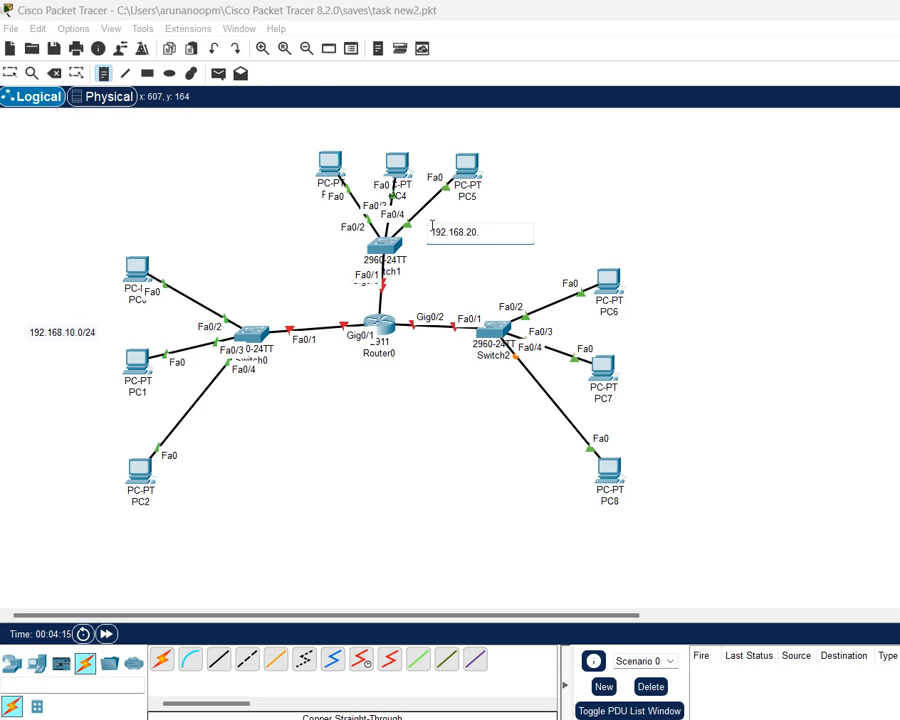
text(.0/24)
Place a note reading 192.168.30.0/24 beside PC7 in the Switch2 network.
click(632, 367)
click(634, 367)
text(192.168)
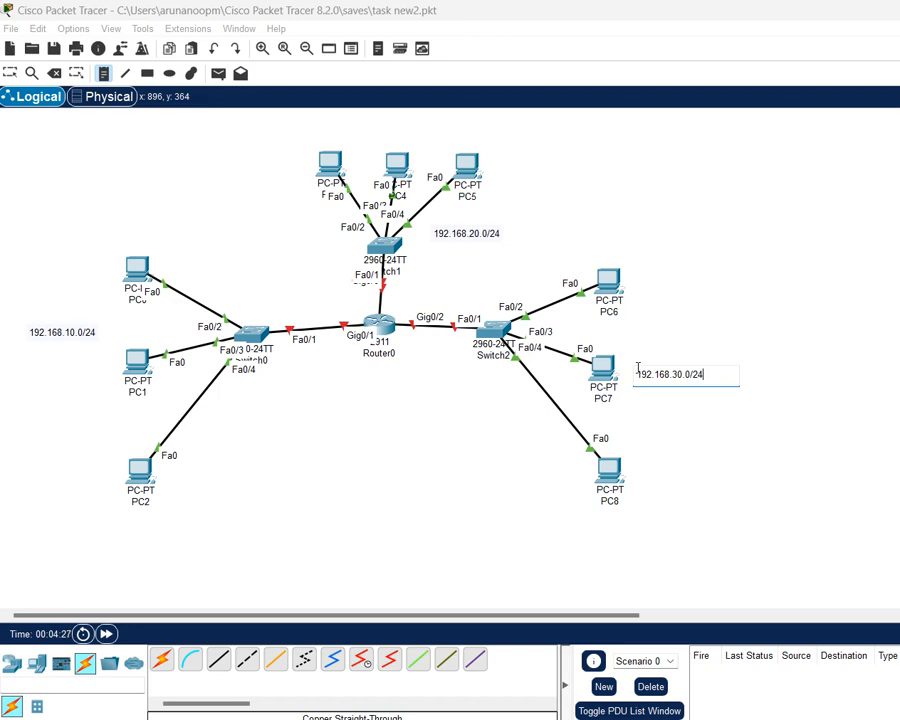
click(411, 502)
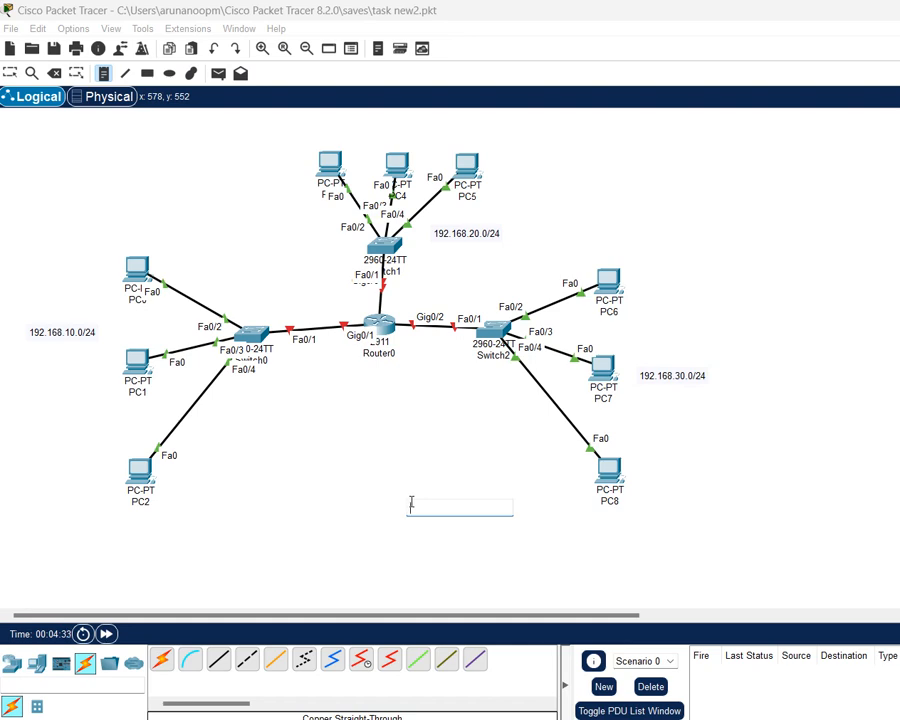
click(283, 577)
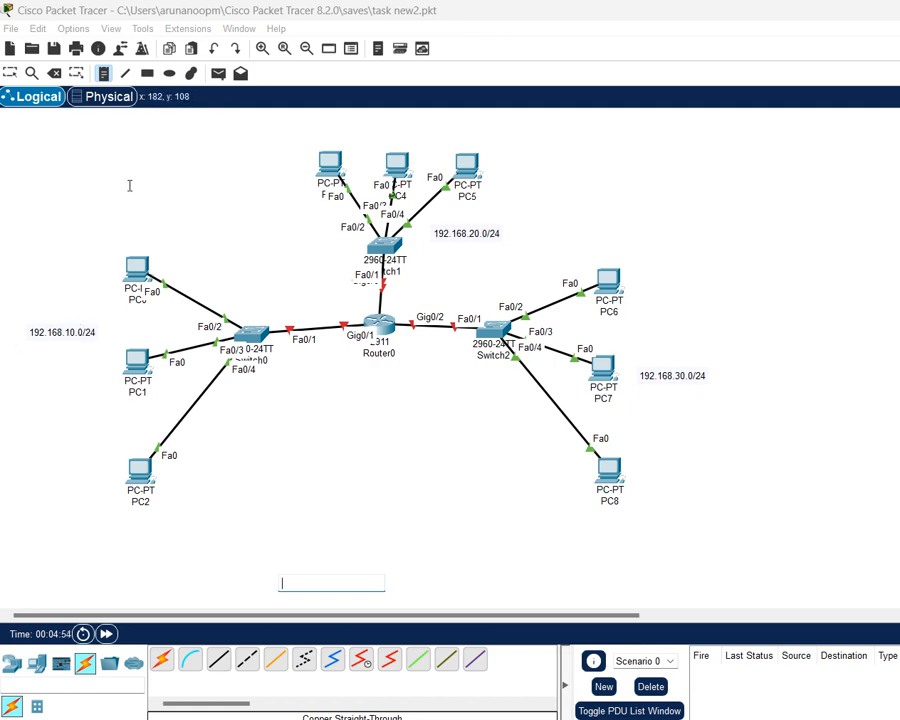
click(43, 211)
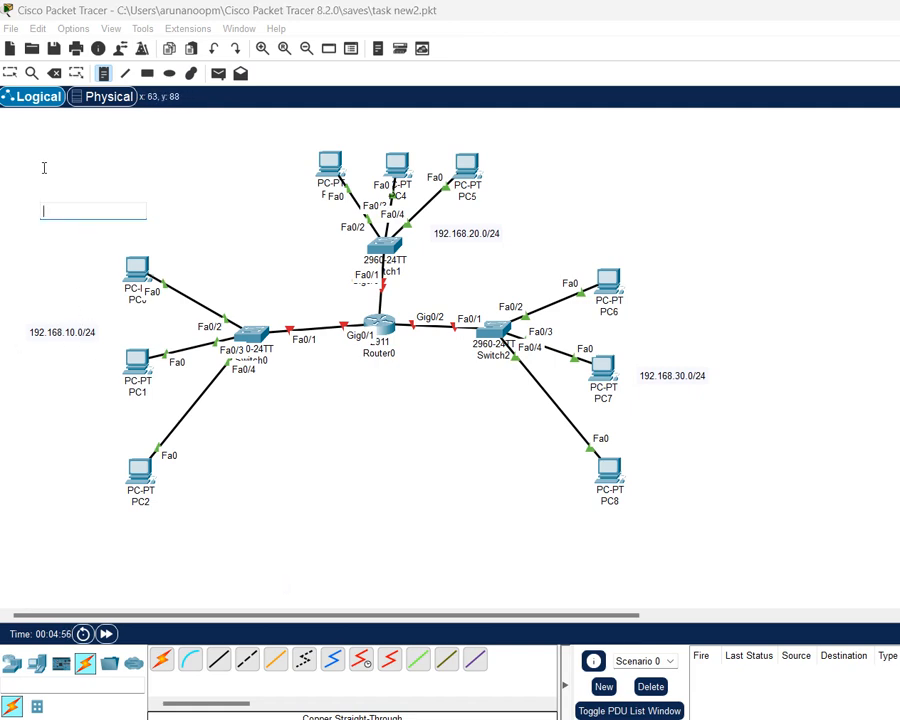
Move Router0, Switch1 and Switch0 with its three PCs and network note slightly to the left as a group.
click(10, 73)
drag(28, 212, 372, 502)
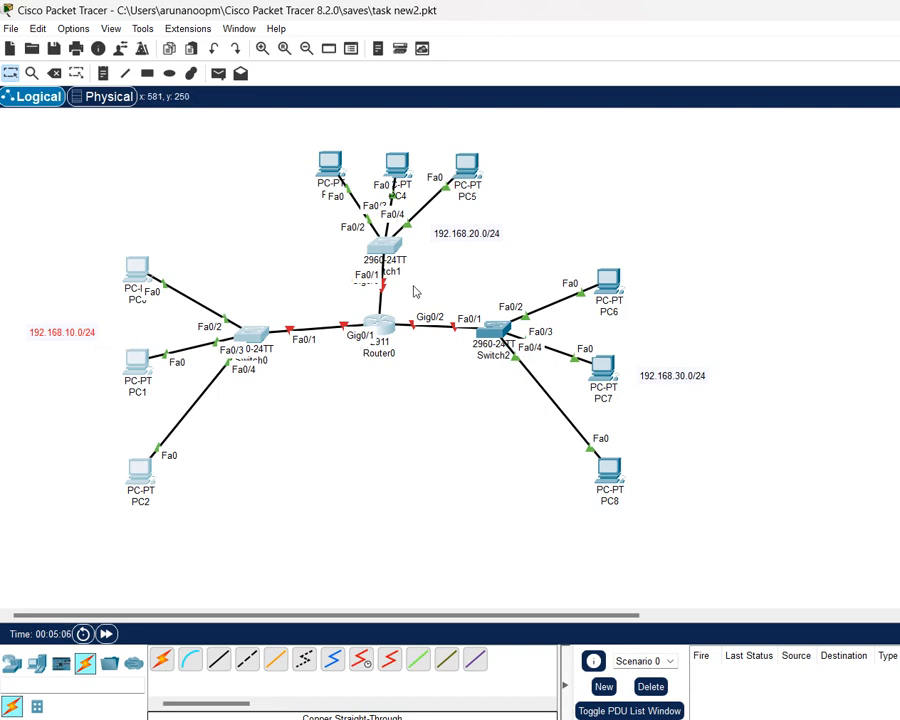
drag(403, 257, 710, 505)
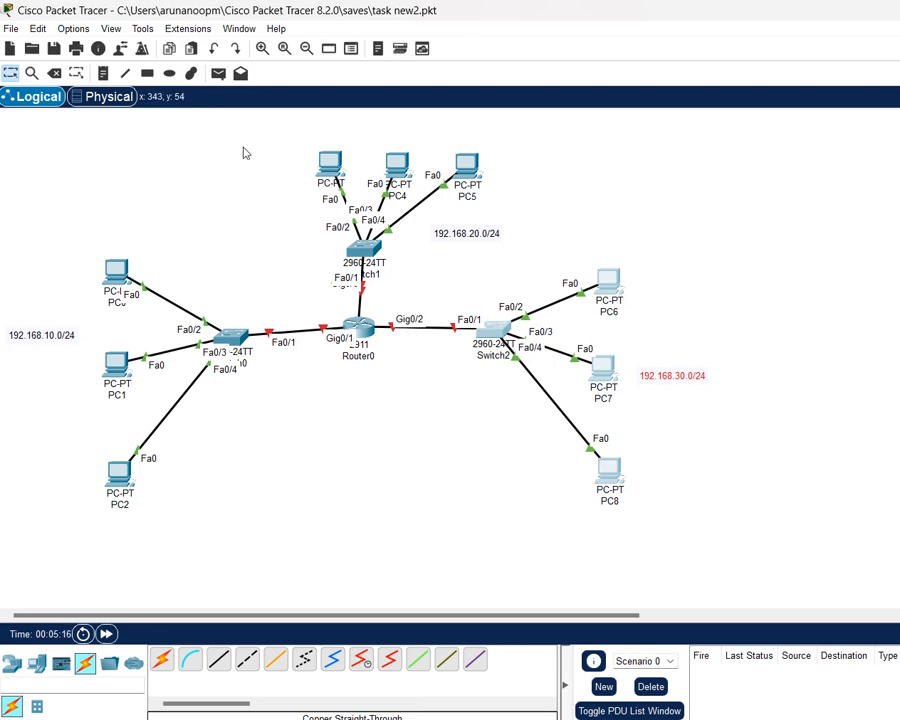
Move Switch1, its three PCs and the 192.168.20.0/24 note slightly upward together, and save the file.
drag(243, 140, 537, 310)
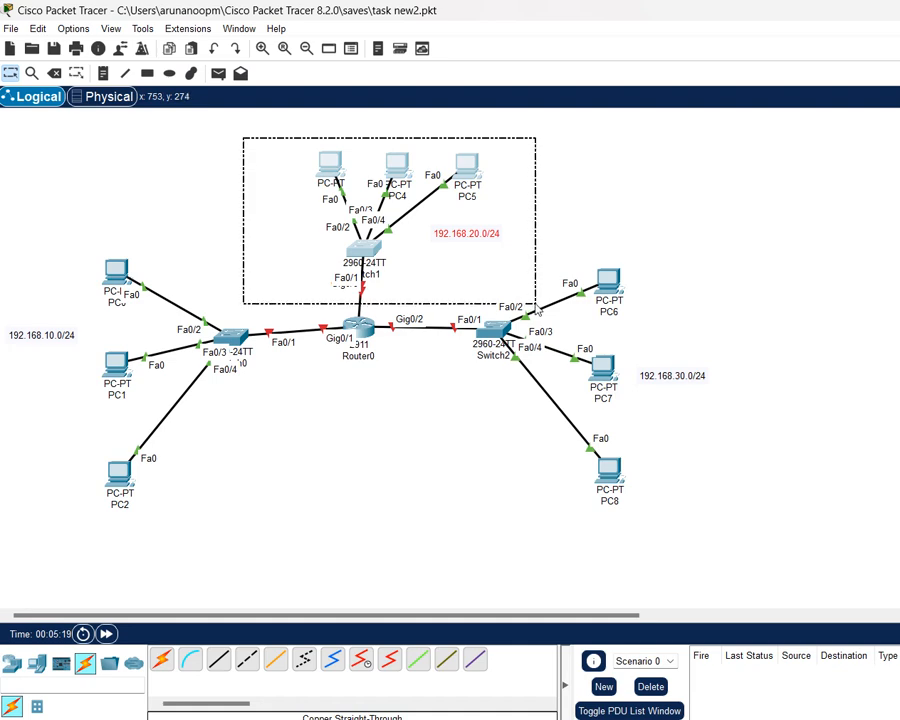
drag(537, 310, 537, 310)
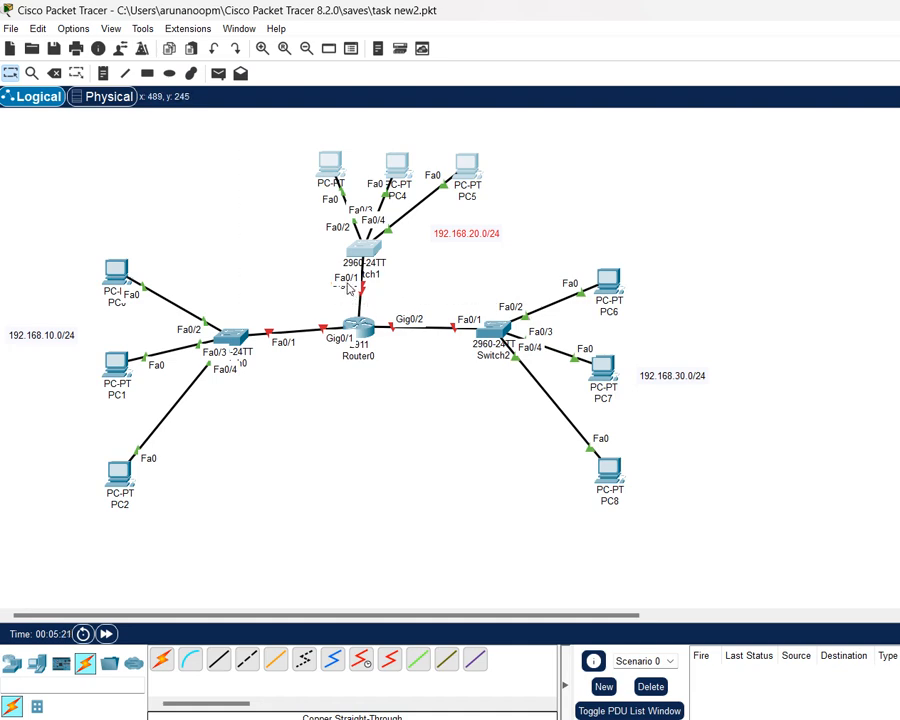
mouse_move(367, 254)
mouse_down()
mouse_move(366, 232)
mouse_move(364, 239)
mouse_up()
click(364, 478)
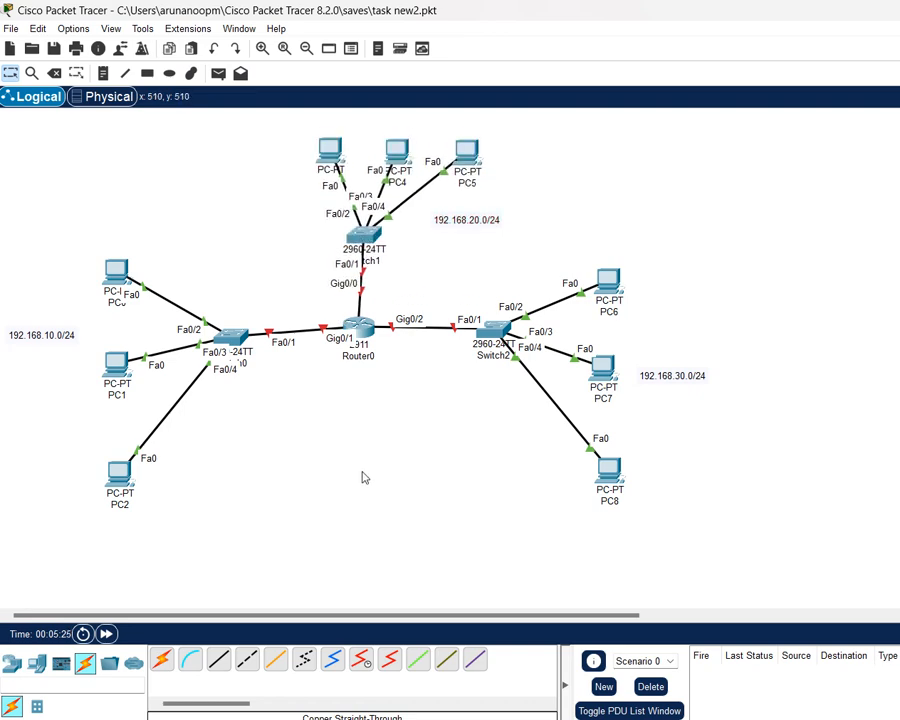
key(ctrl+s)
Turn on Router0's GigabitEthernet0/1 and give it IPv4 address 192.168.10.10 with subnet mask 255.255.255.0.
click(362, 333)
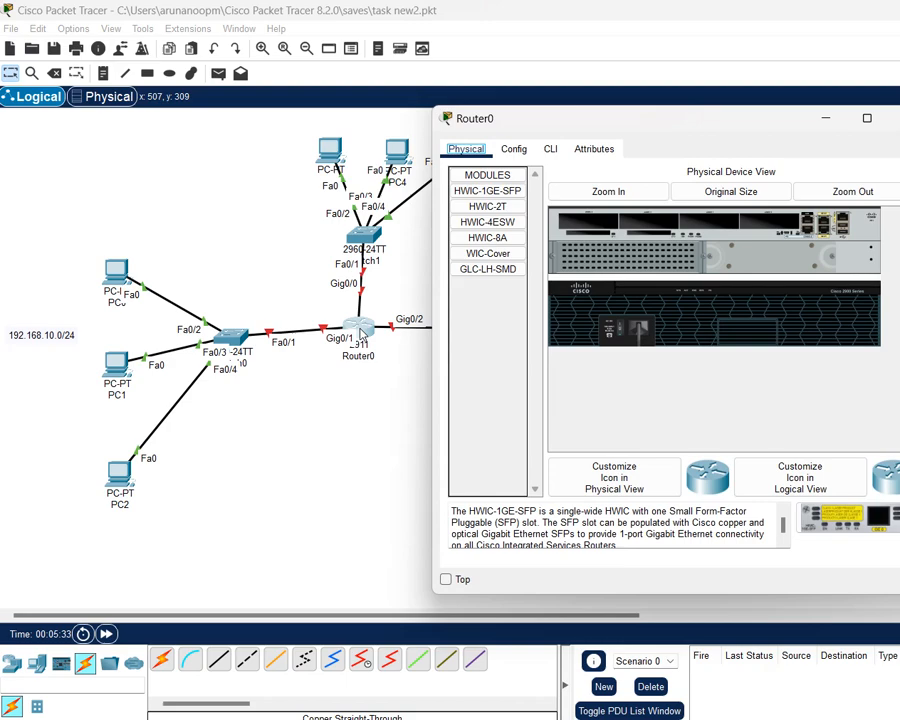
click(513, 149)
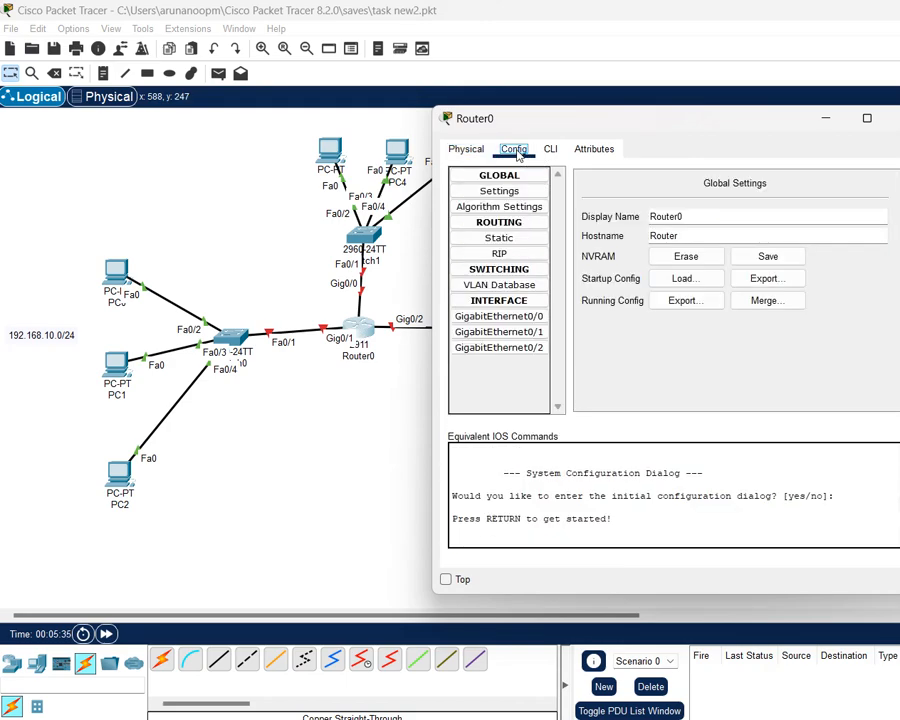
click(499, 331)
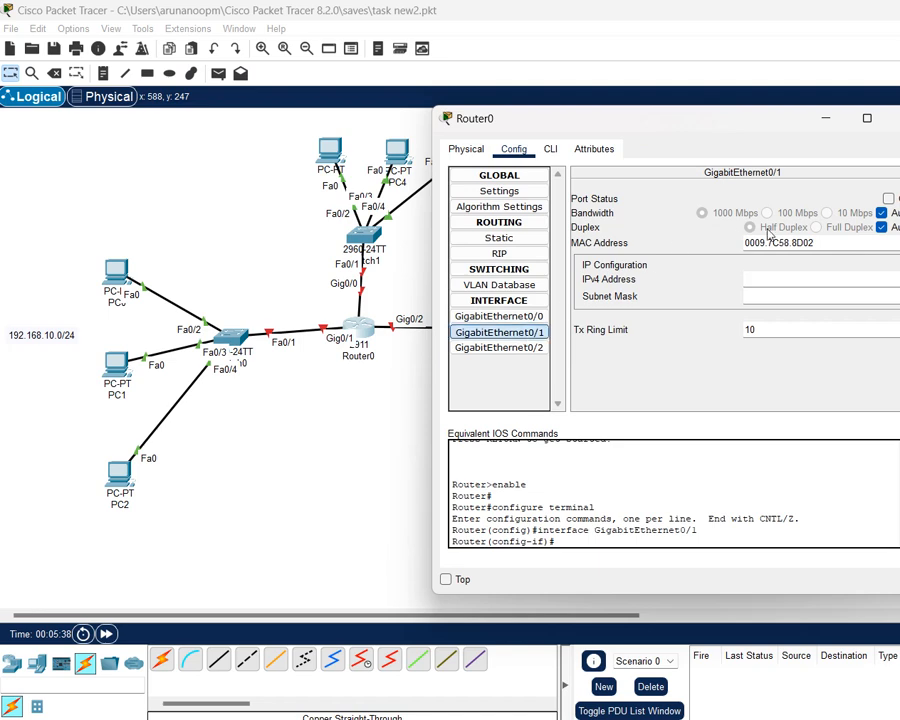
click(888, 198)
click(758, 284)
text(192.168.10.10)
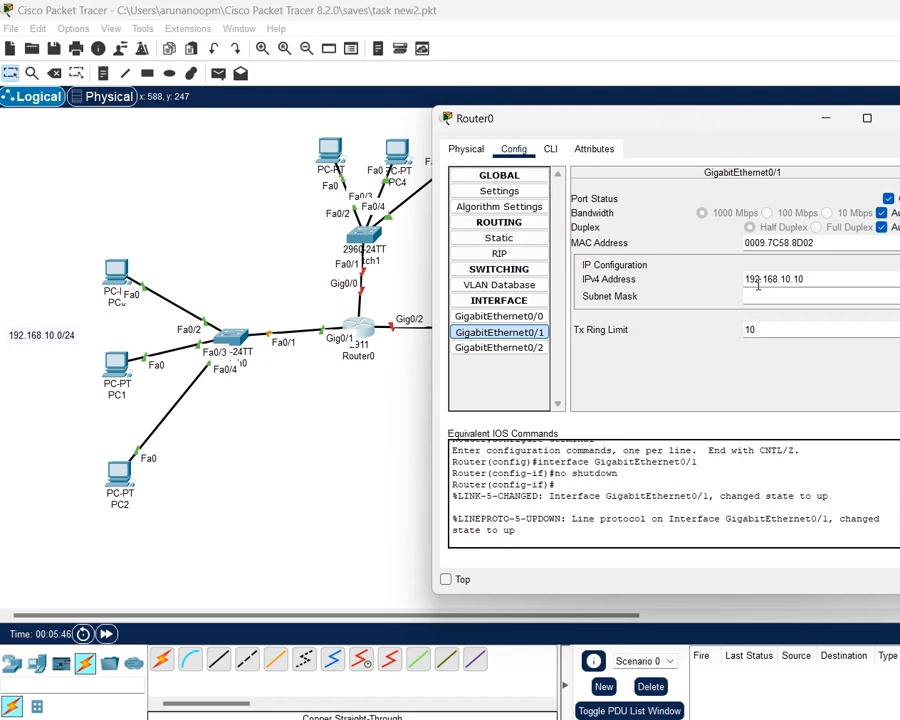
key(Tab)
key(Tab)
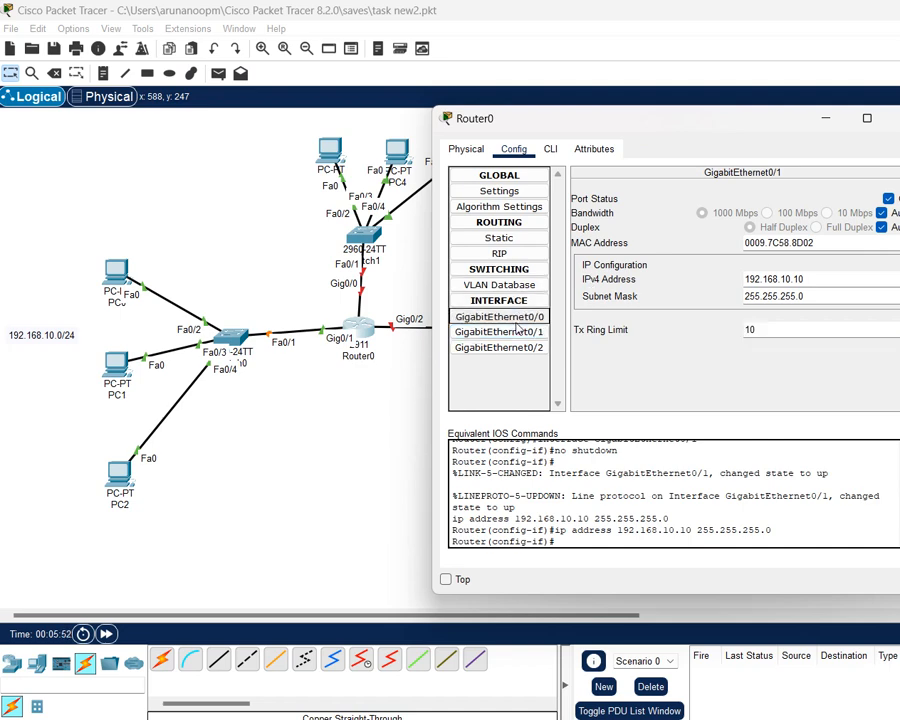
Turn on Router0's GigabitEthernet0/0 and give it IPv4 address 192.168.20.10 with subnet mask 255.255.255.0.
click(516, 318)
click(888, 199)
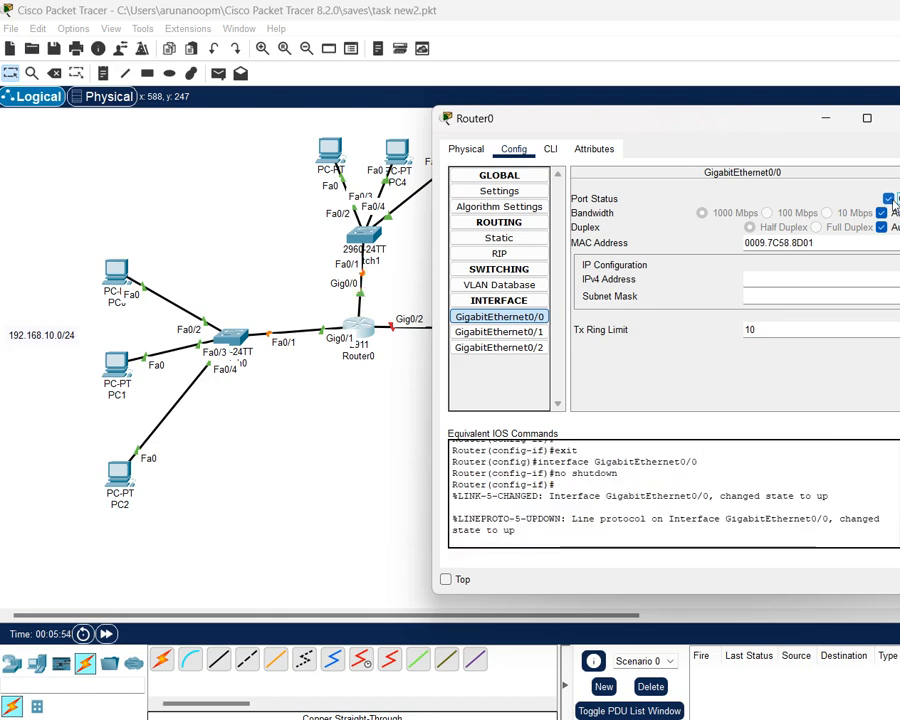
mouse_move(650, 119)
mouse_down()
mouse_move(743, 127)
mouse_move(642, 118)
mouse_up()
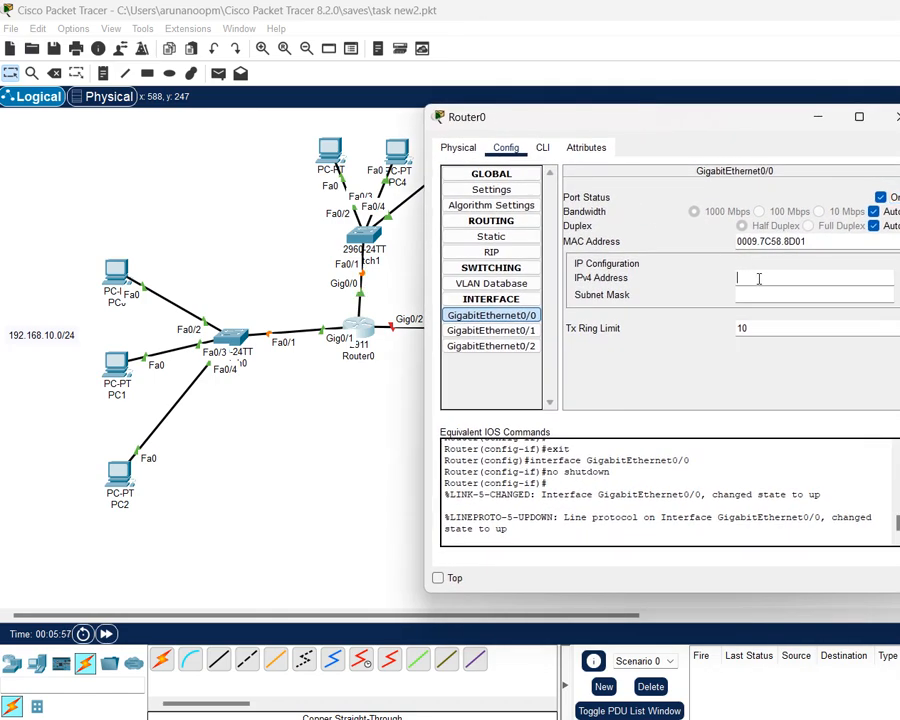
click(759, 279)
text(192.168.20.10)
key(Tab)
key(Tab)
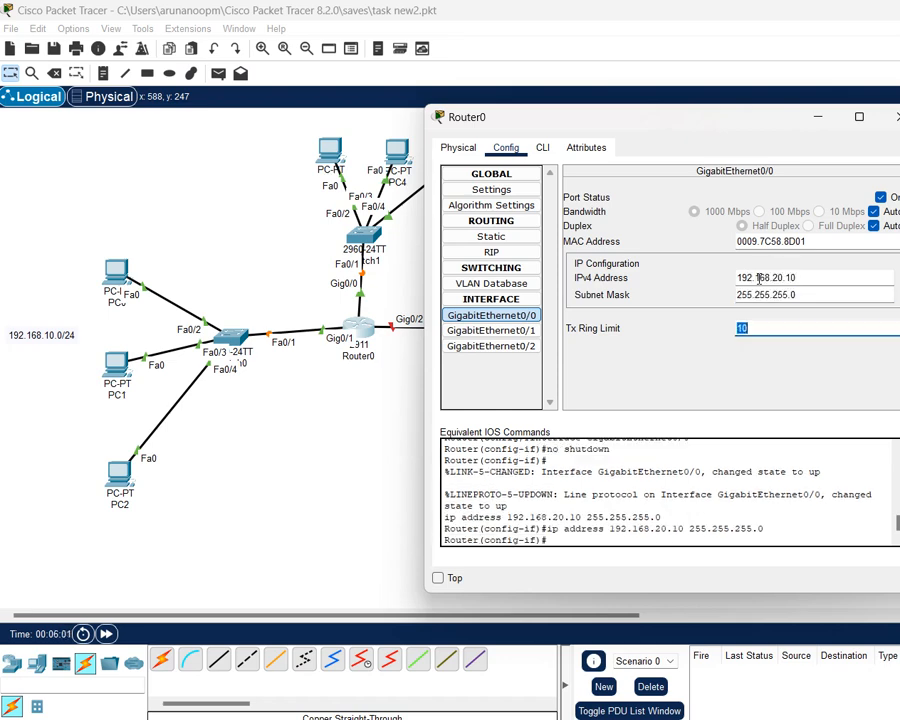
Turn on Router0's GigabitEthernet0/2, give it IPv4 address 192.168.30.10 with mask 255.255.255.0, and save the file.
click(527, 346)
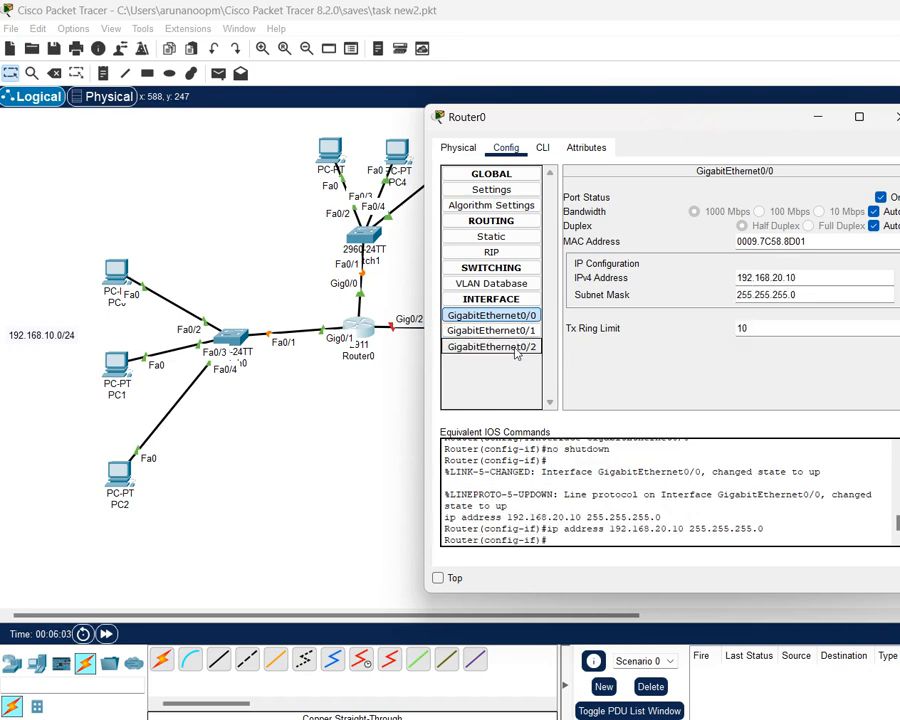
click(880, 197)
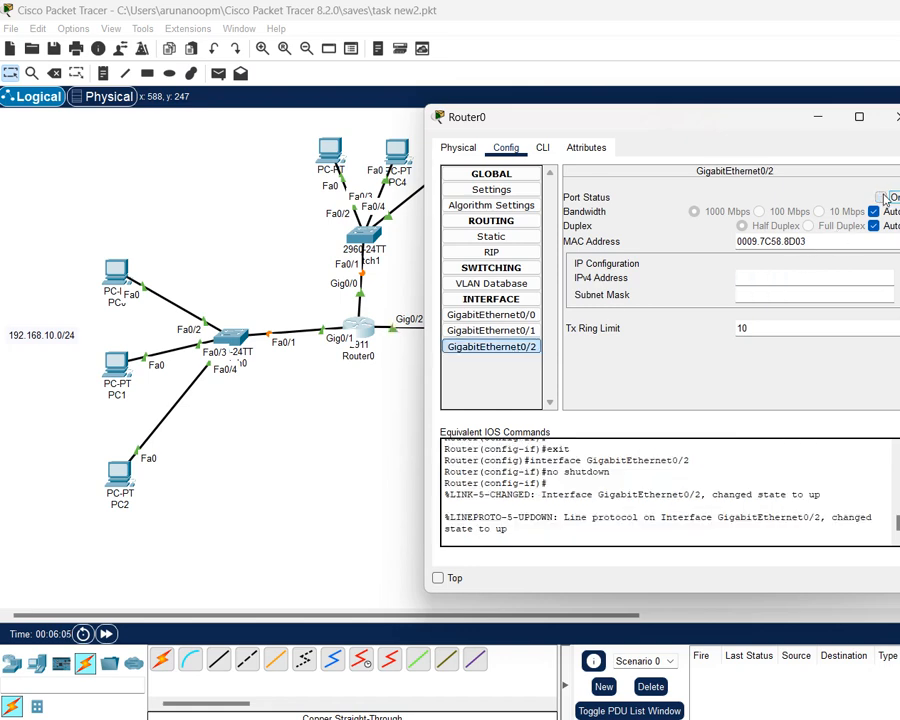
click(769, 284)
text(192)
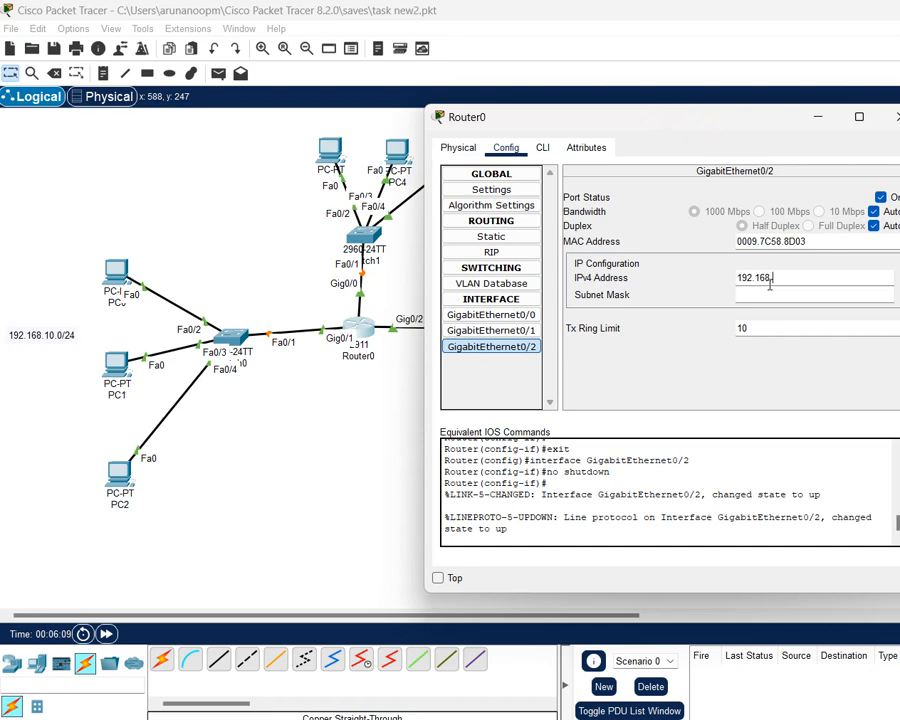
text(.168.10.)
key(BackSpace)
text(30.10)
key(Tab)
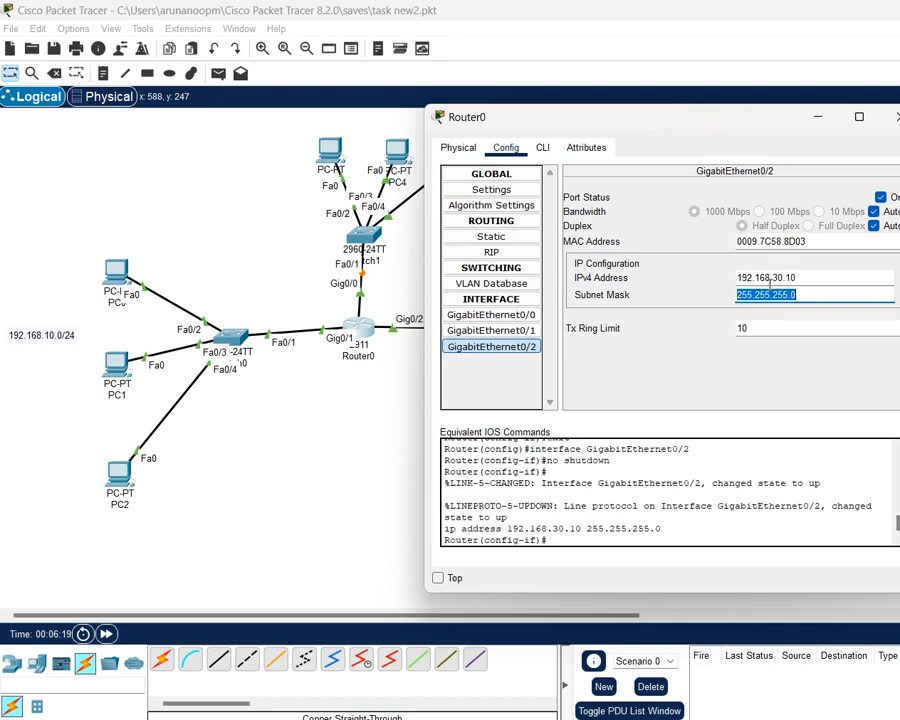
key(Tab)
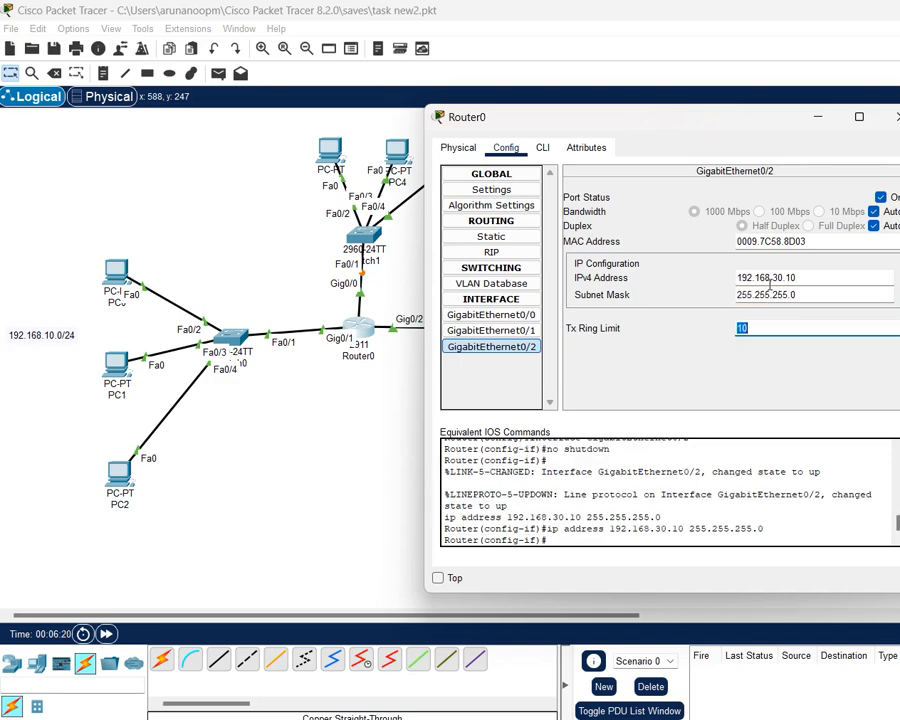
click(896, 117)
key(ctrl+s)
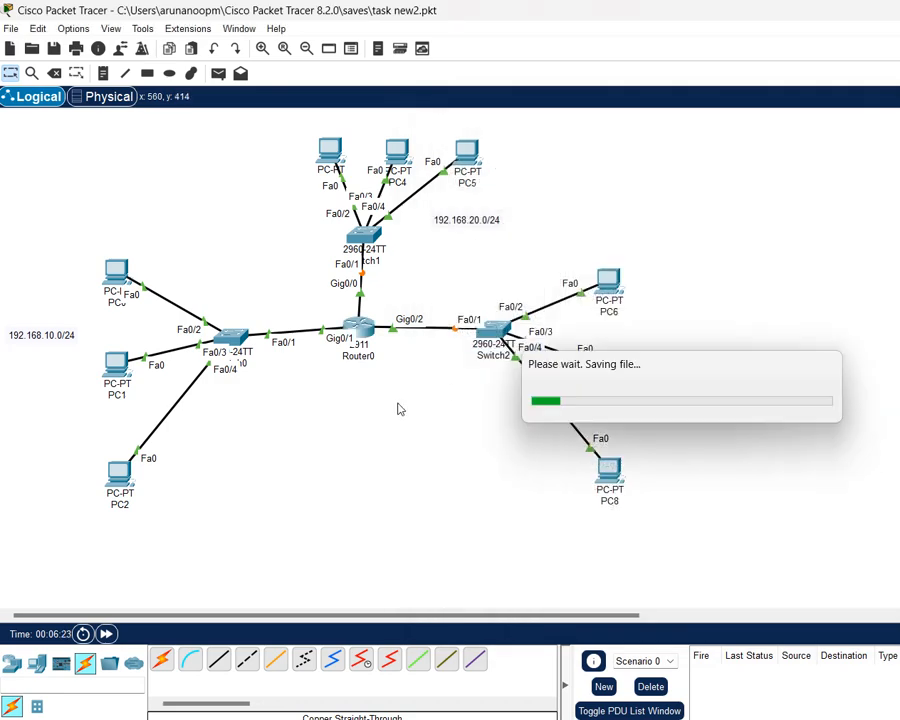
Place notes 10.10, 20.10 and 30.10 beside Router0's Gig0/1, Gig0/0 and Gig0/2 links respectively, and save the file.
click(104, 73)
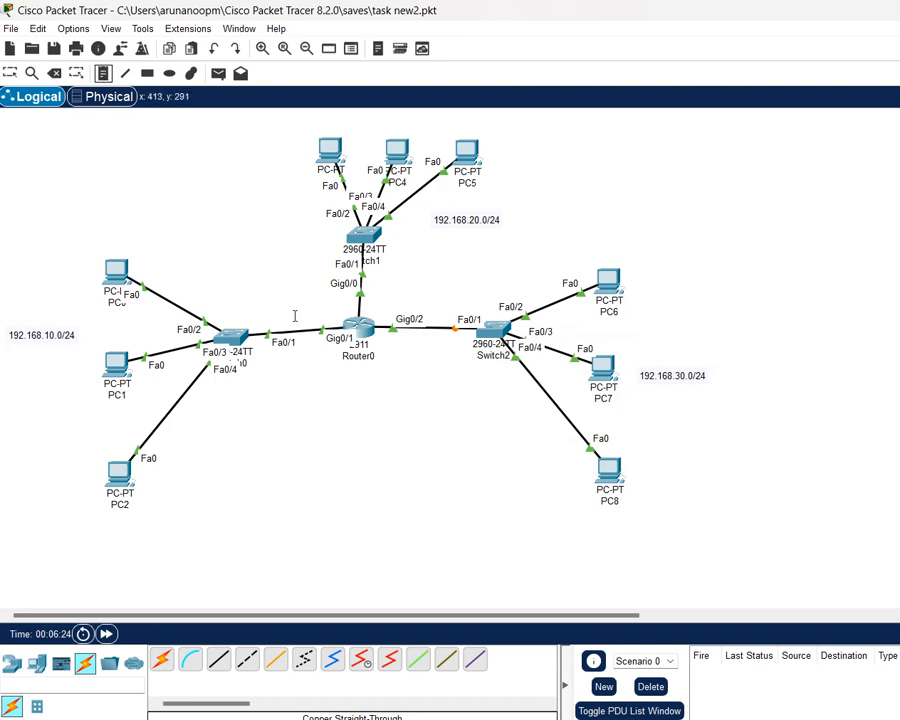
click(309, 316)
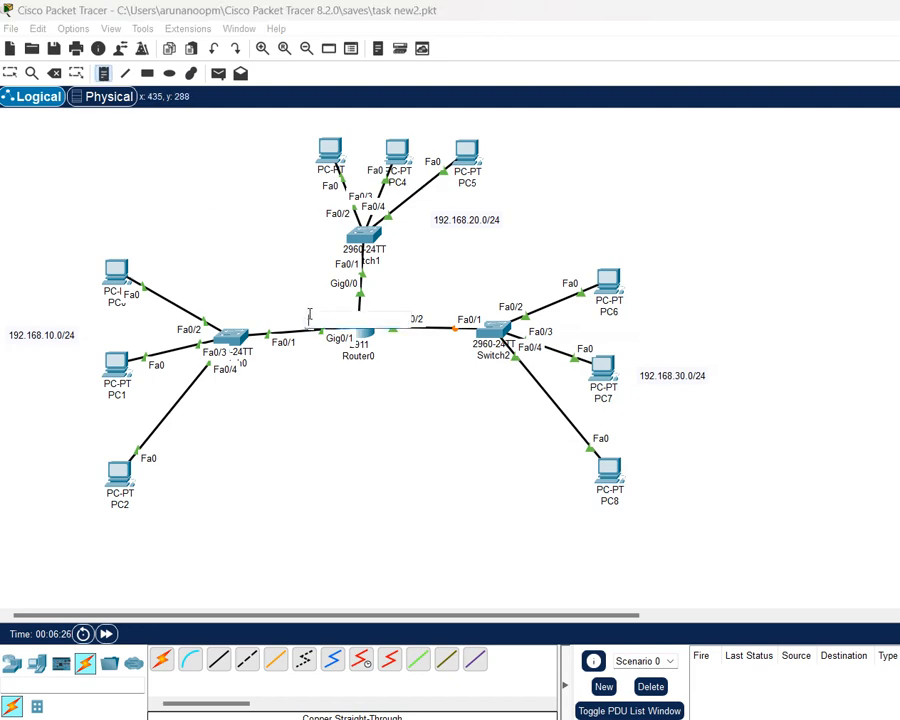
text(10.10)
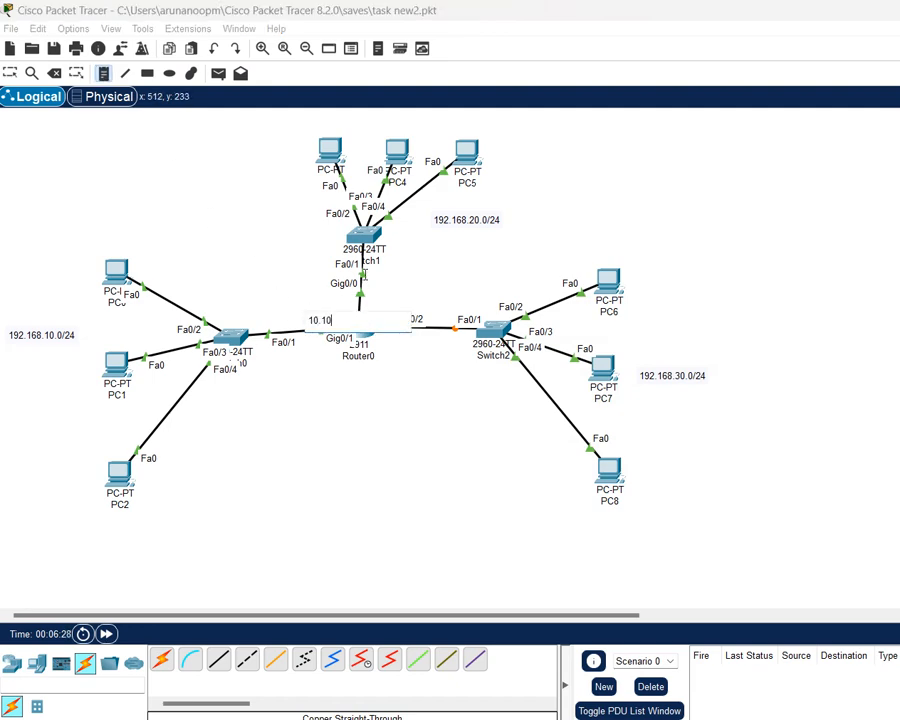
click(369, 291)
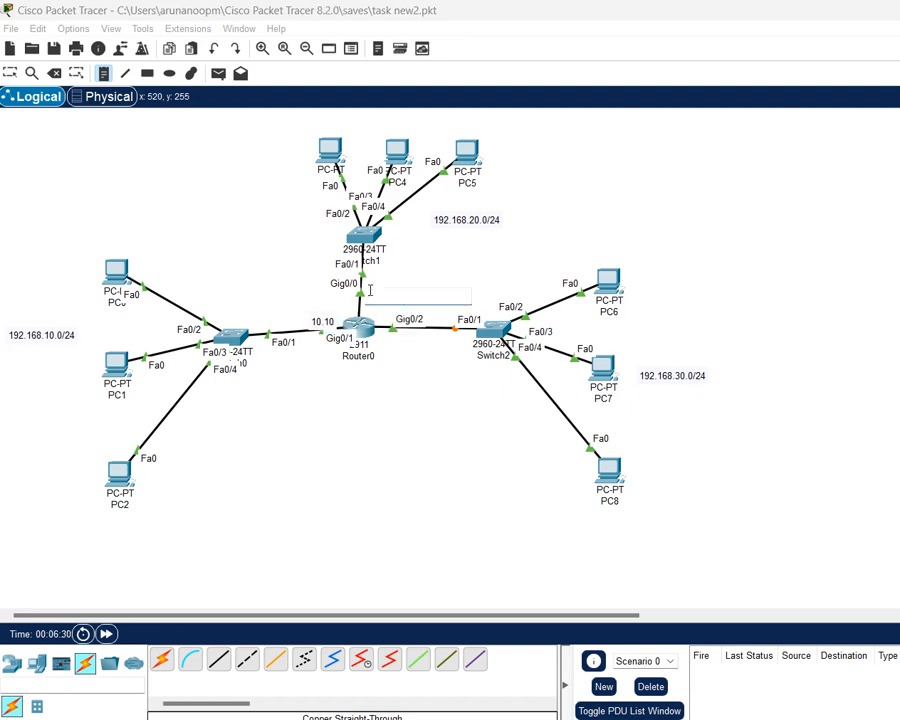
text(20.10)
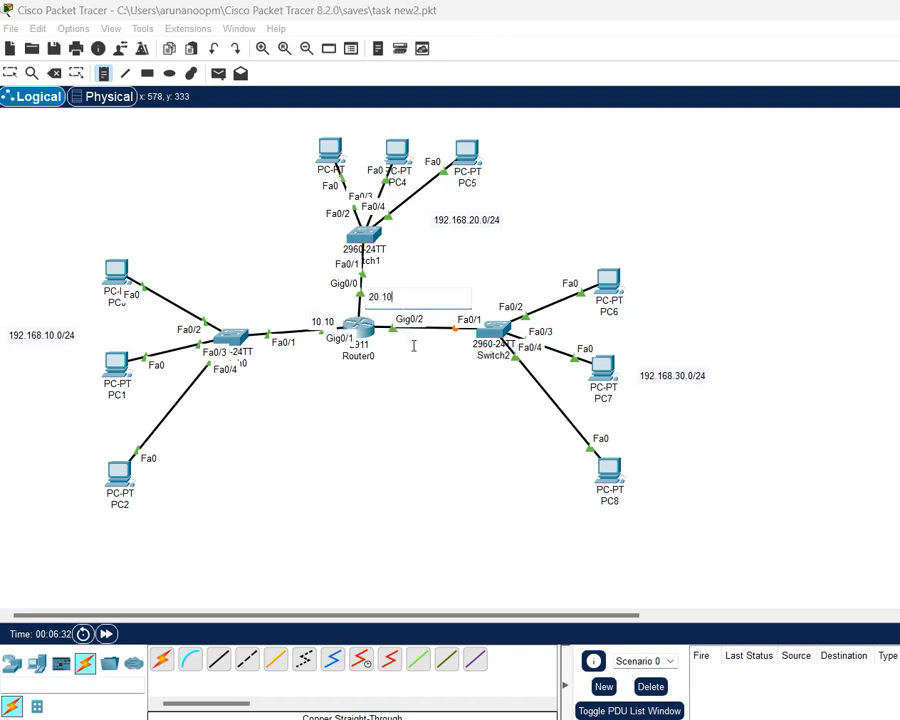
click(383, 340)
text(30.10)
click(405, 413)
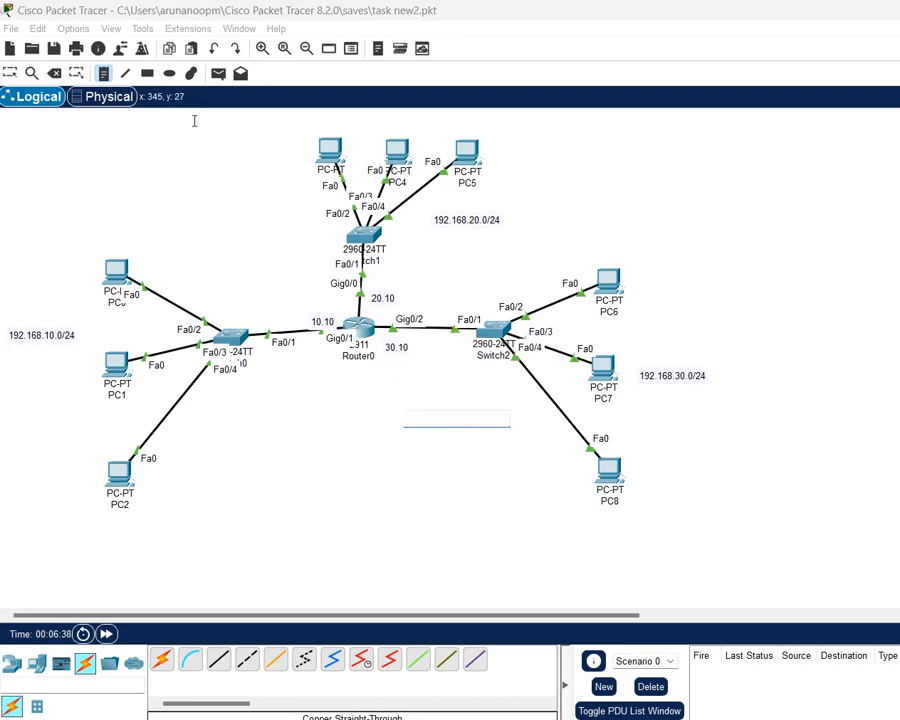
click(10, 73)
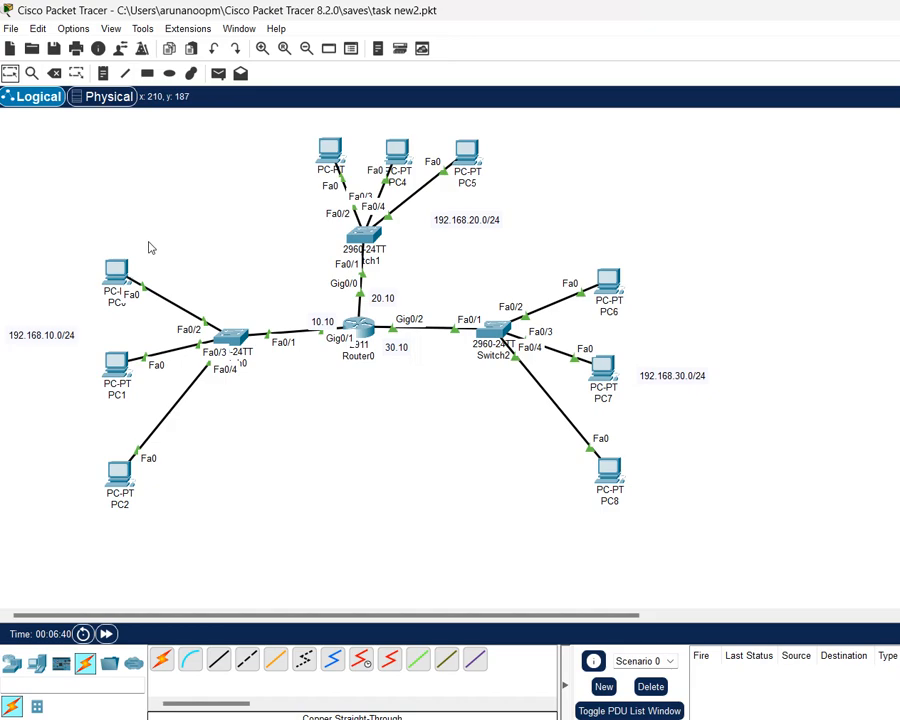
key(ctrl+s)
Give PC0 static IPv4 address 192.168.10.1, subnet mask 255.255.255.0 and default gateway 192.168.10.10.
click(110, 286)
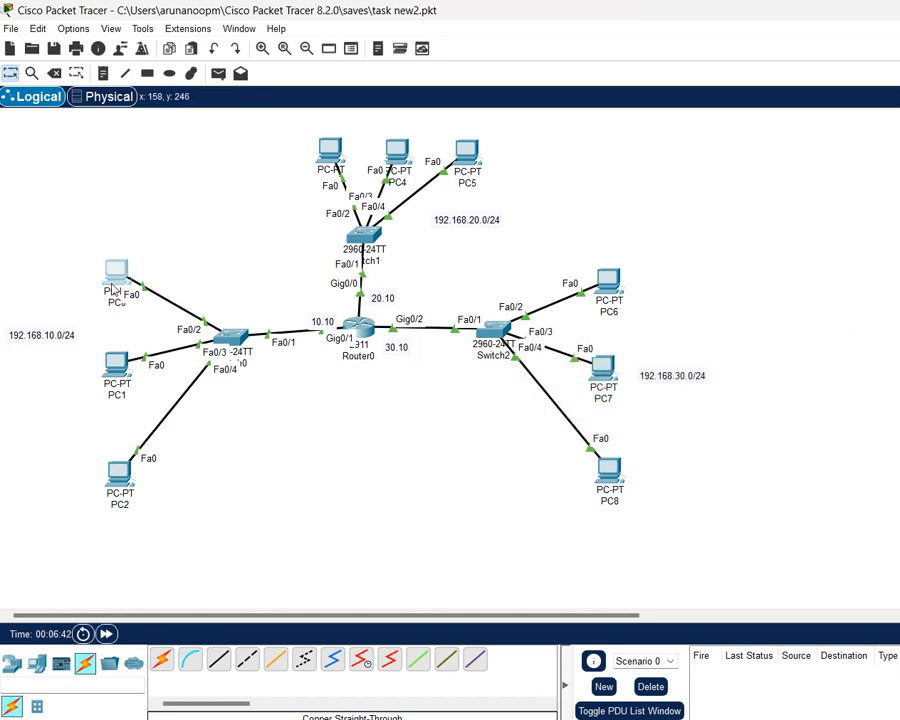
click(561, 149)
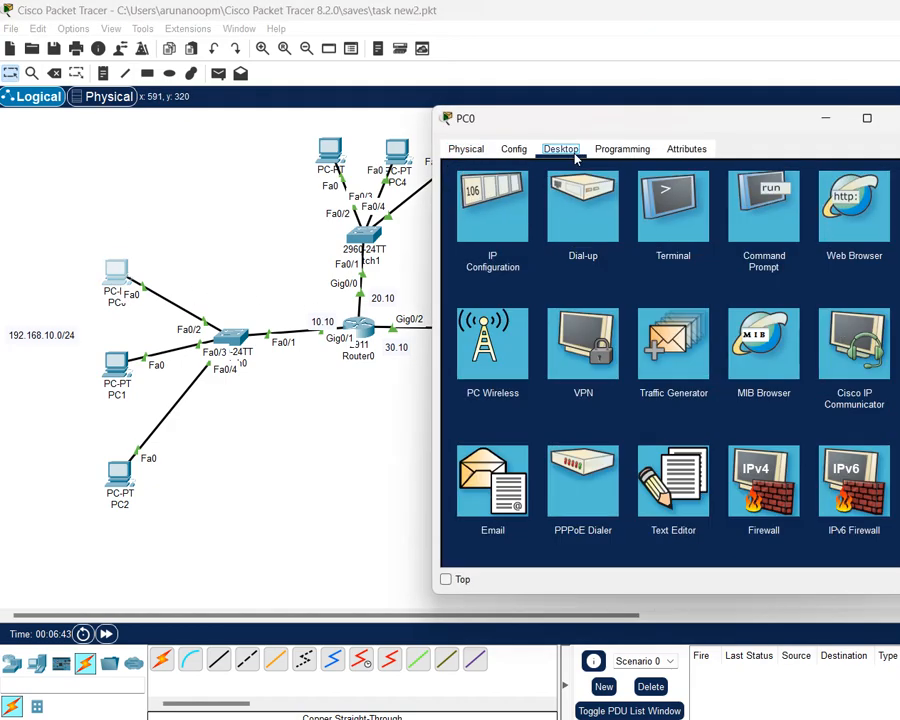
click(493, 216)
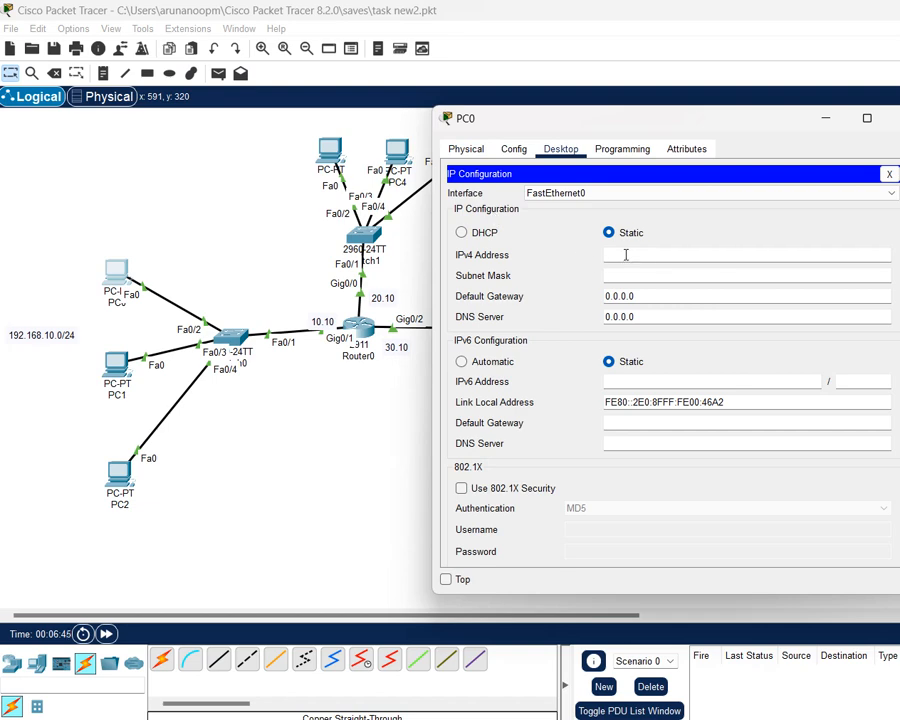
text(192.168)
key(ctrl+a)
key(ctrl+c)
key(Tab)
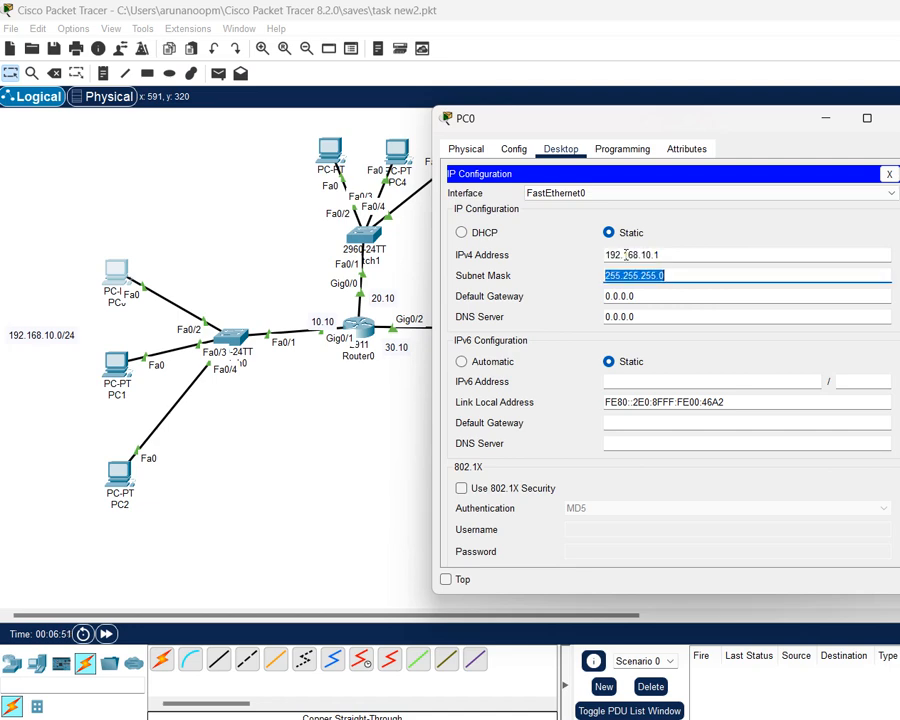
key(Tab)
key(ctrl+v)
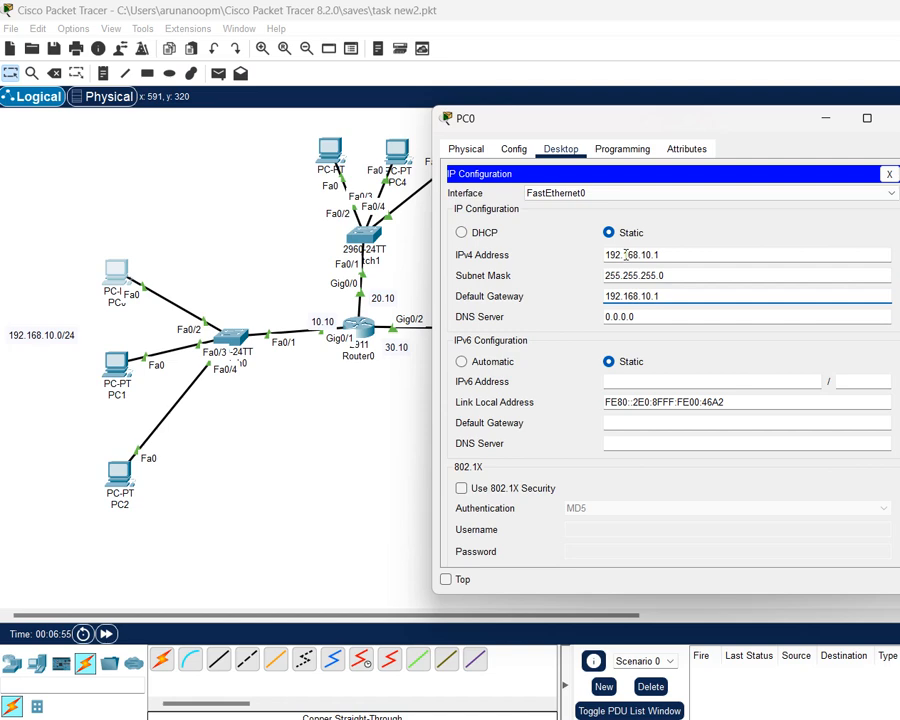
key(Tab)
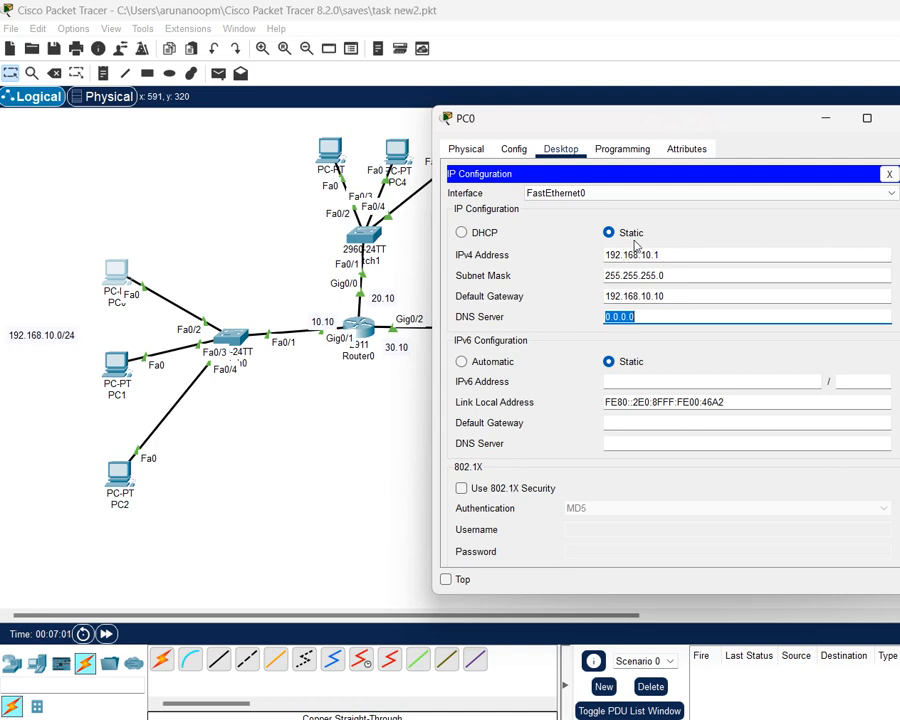
click(895, 118)
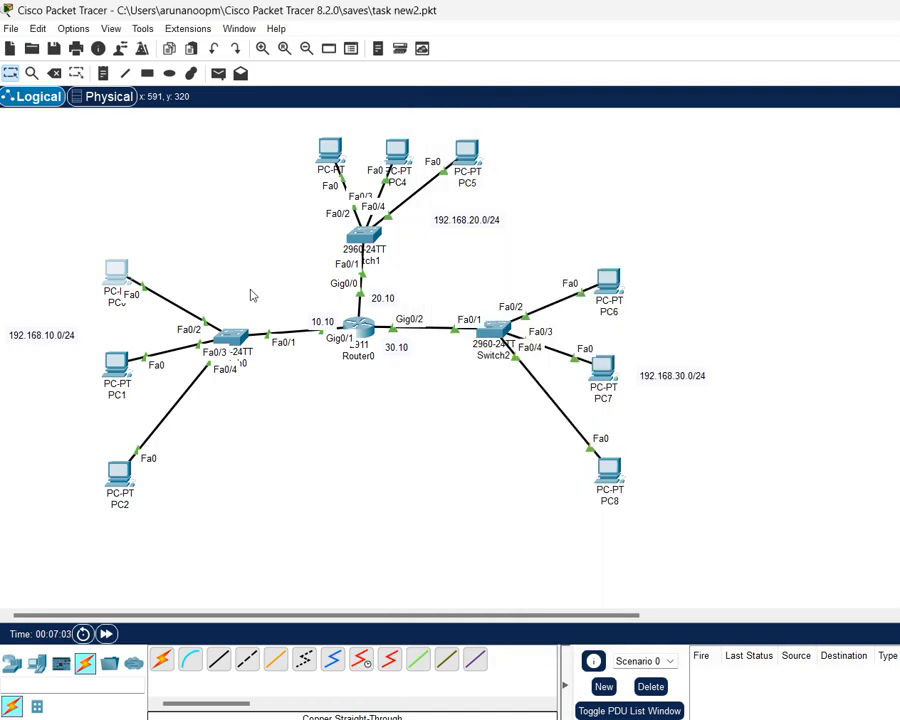
Give PC1 static IPv4 address 192.168.10.2, subnet mask 255.255.255.0 and default gateway 192.168.10.10.
click(116, 368)
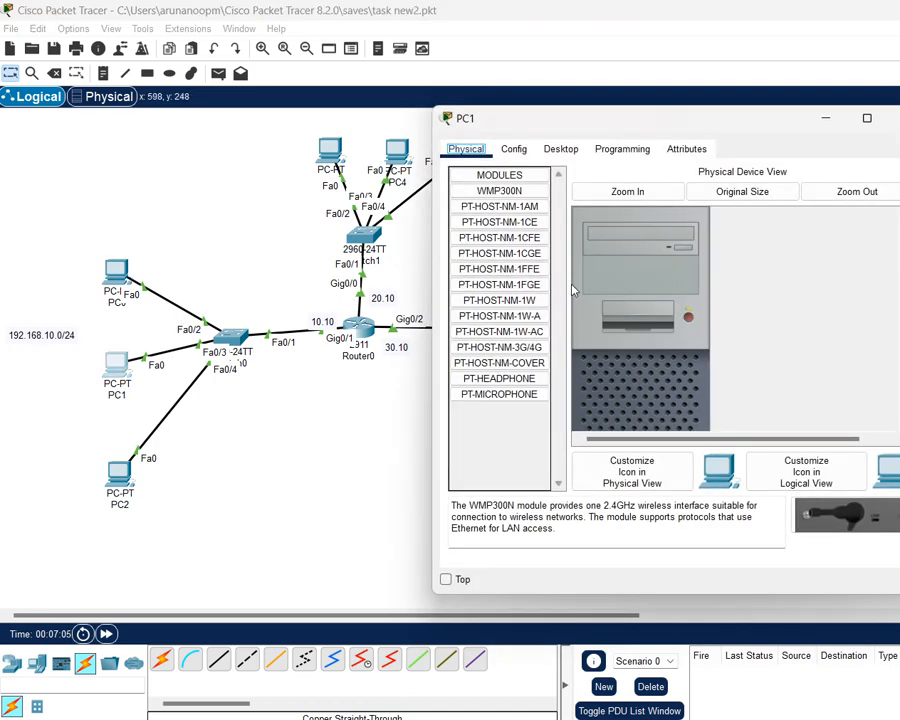
click(560, 148)
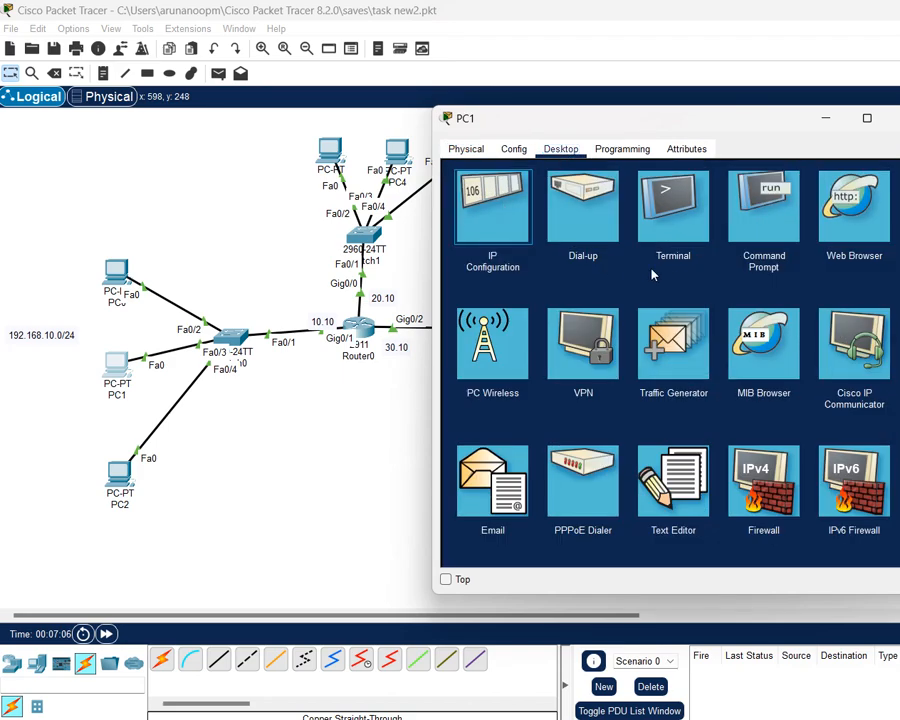
click(504, 208)
click(647, 256)
text(192.168.10.1)
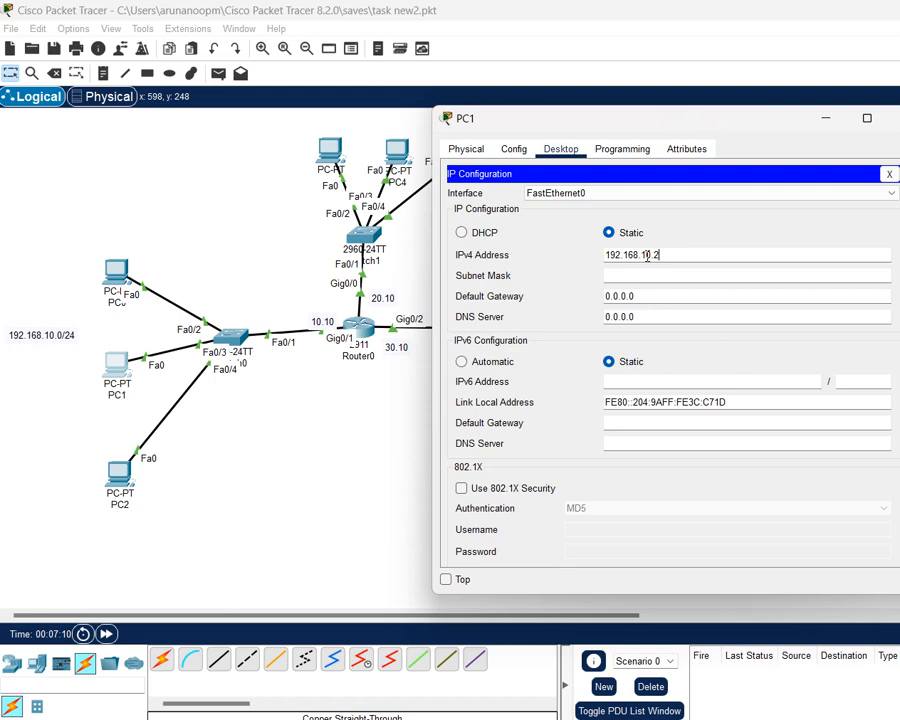
key(Tab)
key(Tab)
text(192.168.10.1)
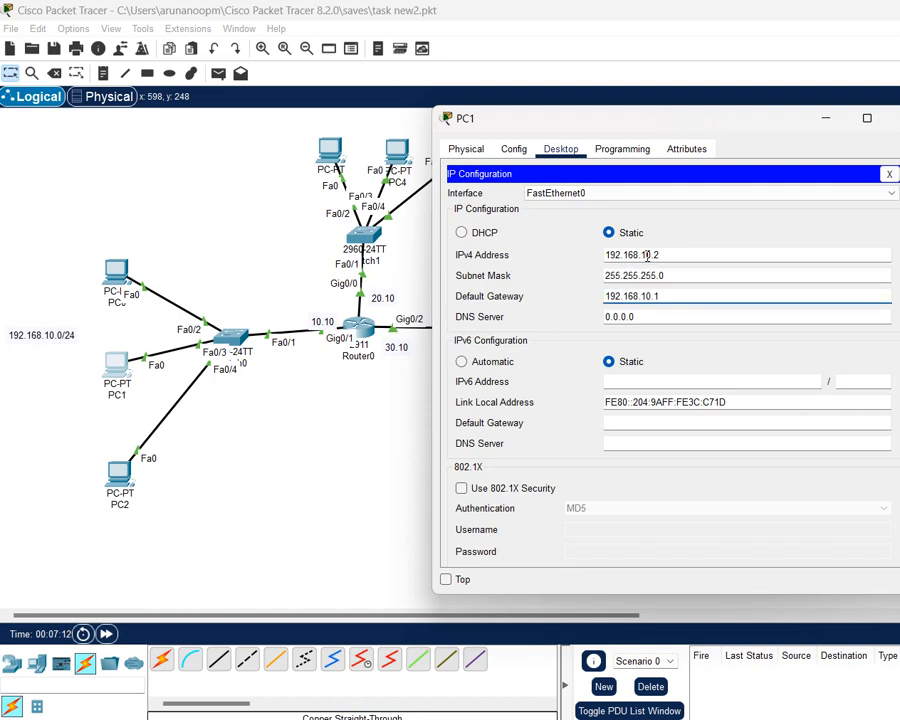
text(0)
key(Tab)
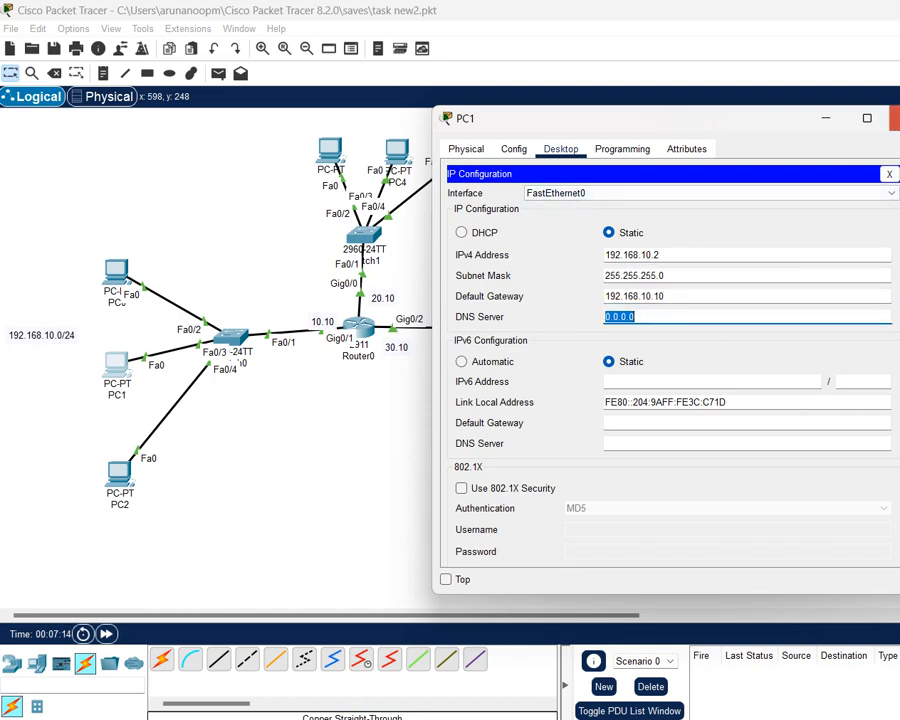
click(895, 118)
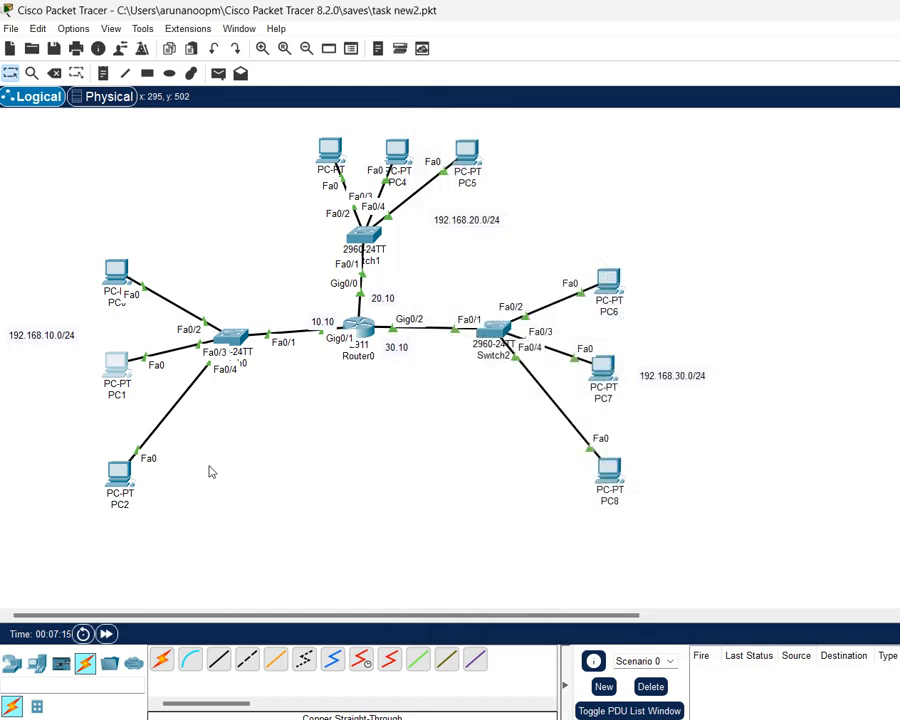
Give PC2 static IPv4 address 192.168.10.3, mask 255.255.255.0 and default gateway 192.168.10.10, and save the file.
click(117, 474)
click(561, 149)
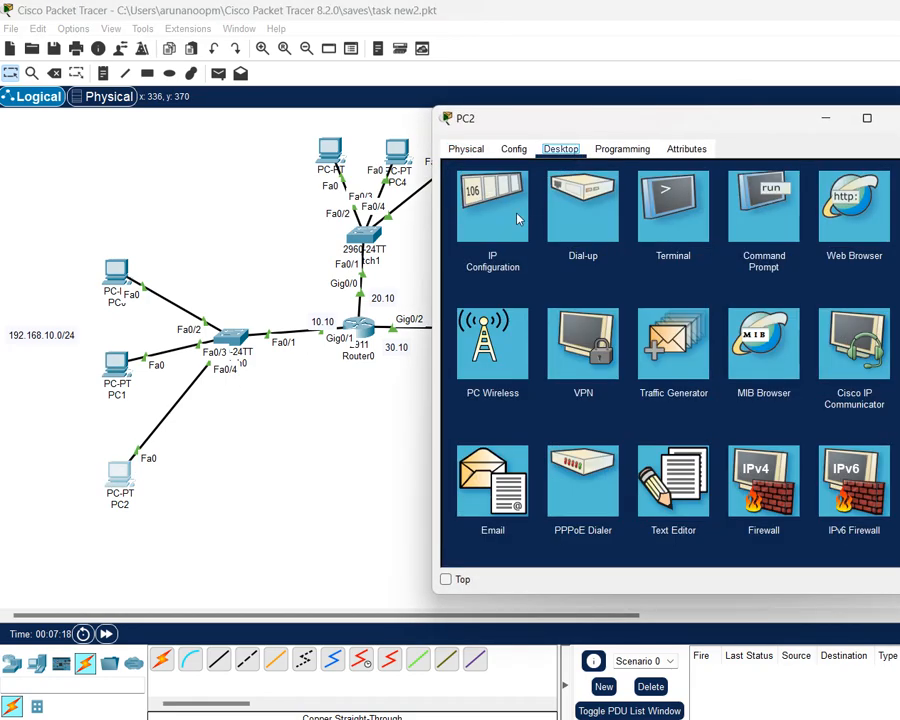
click(512, 214)
text(192.168.10.1)
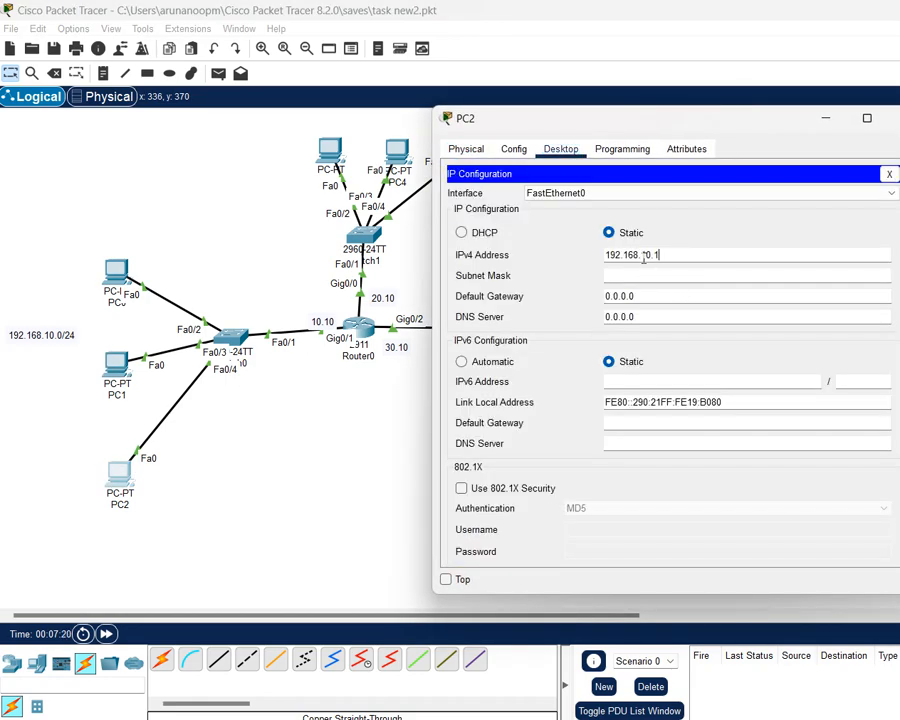
text(3)
key(Tab)
key(Tab)
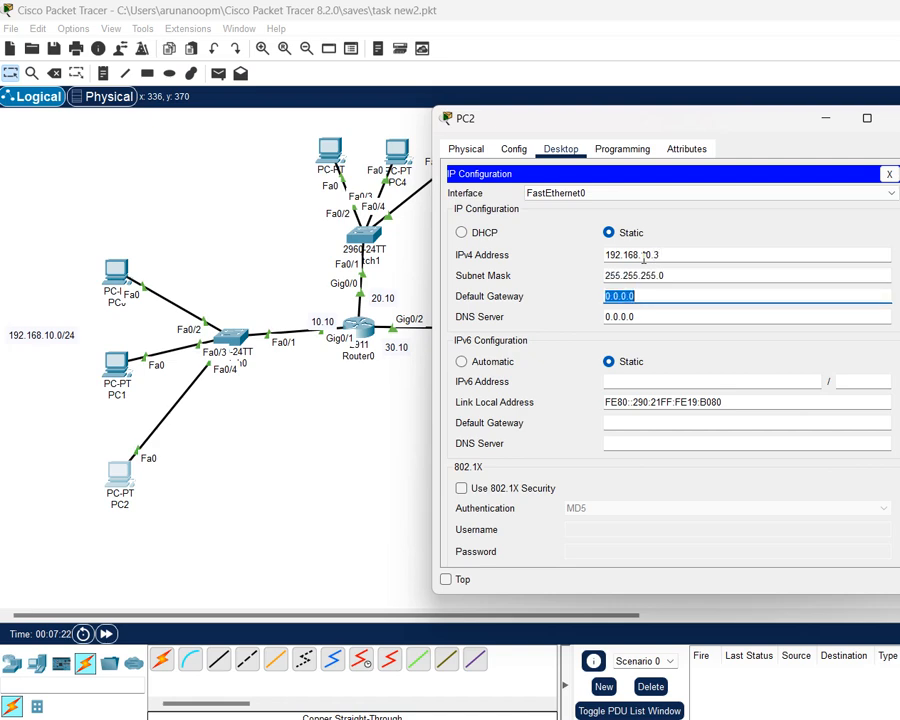
text(192.168.10.10)
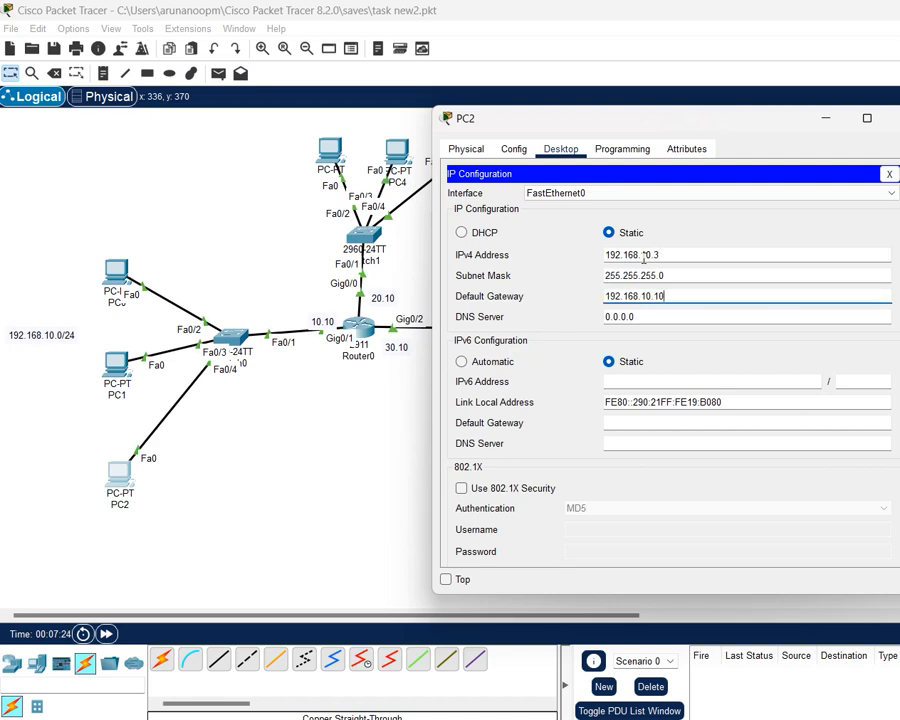
key(Tab)
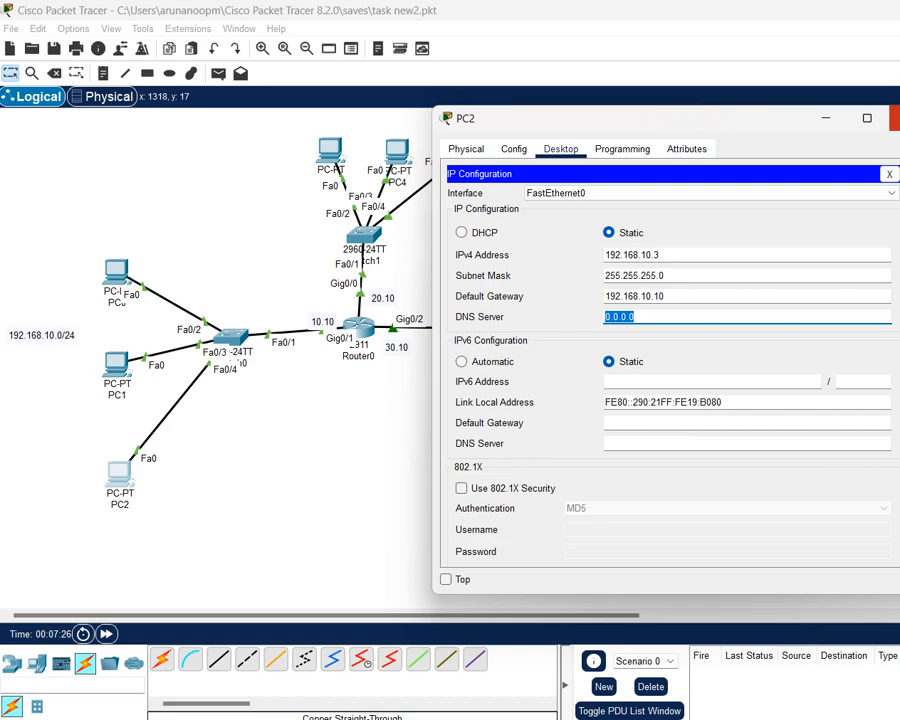
click(897, 118)
key(ctrl+s)
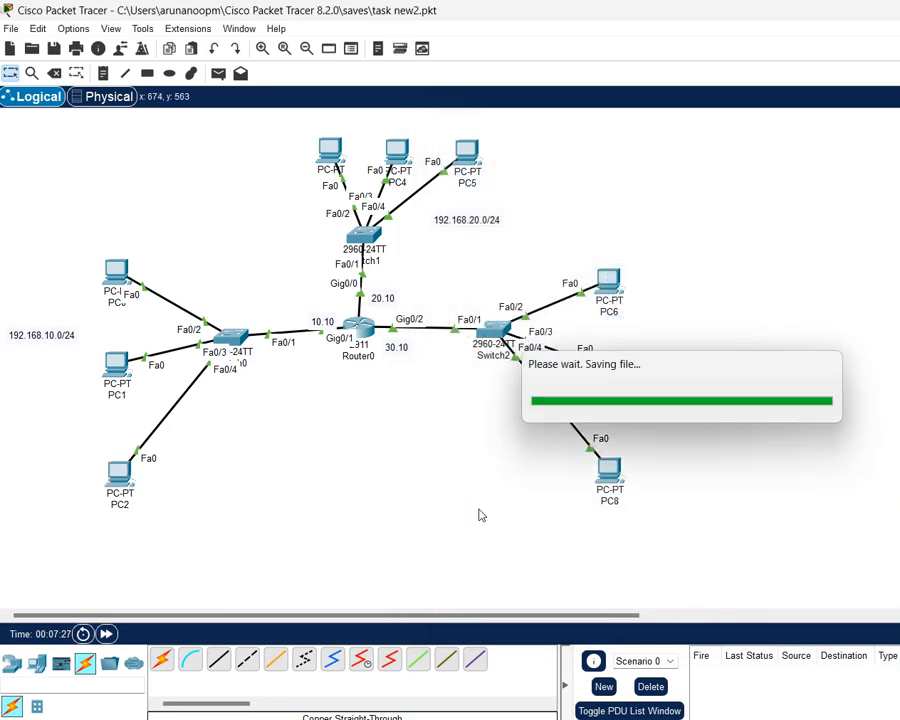
Give PC6 static IPv4 address 192.168.30.1, subnet mask 255.255.255.0 and default gateway 192.168.30.10.
click(612, 283)
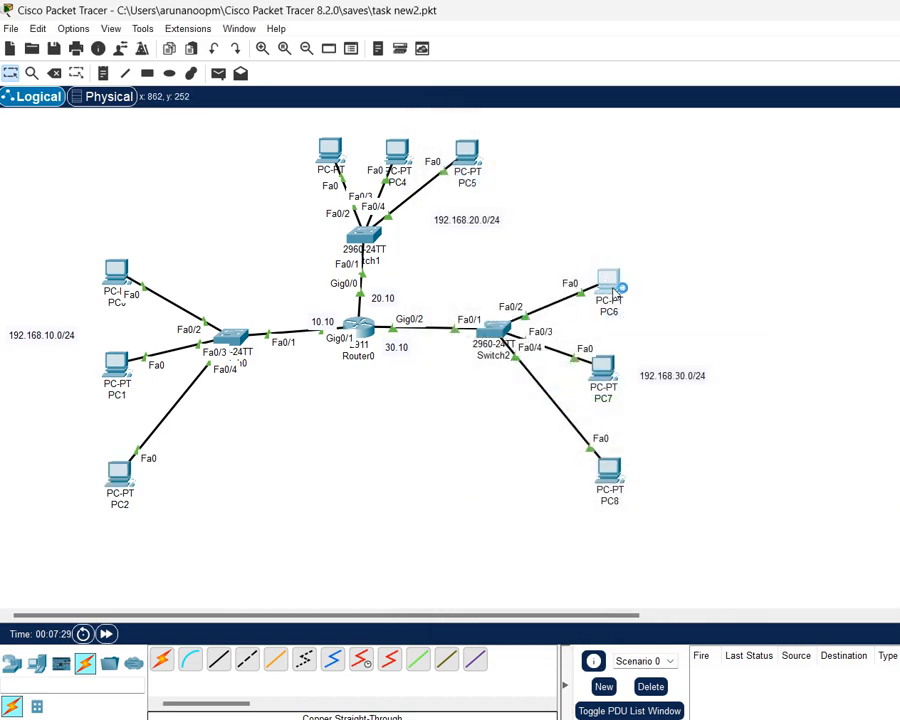
click(561, 149)
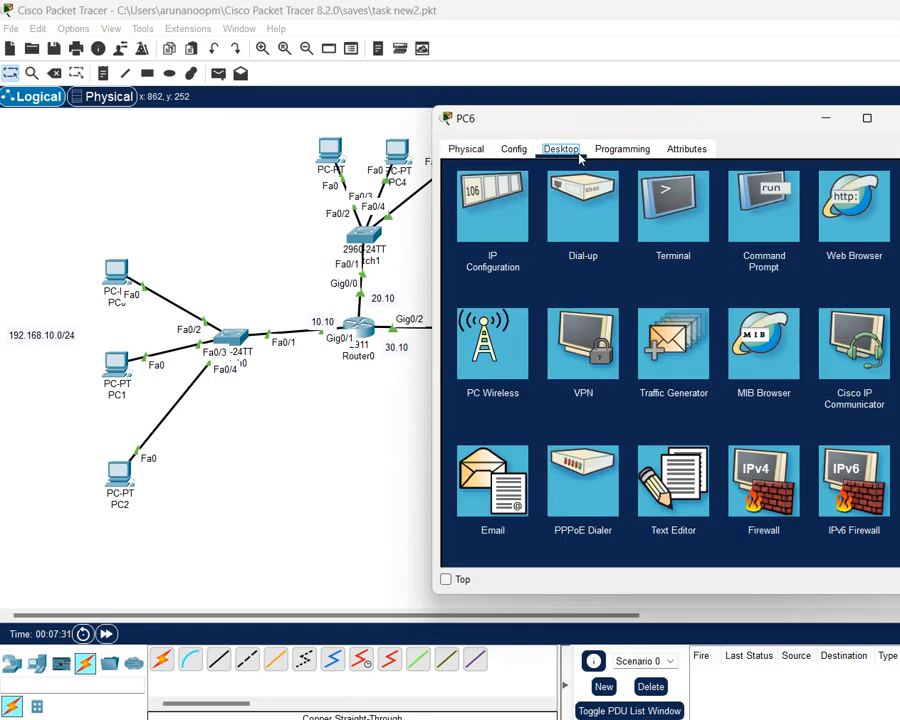
click(493, 229)
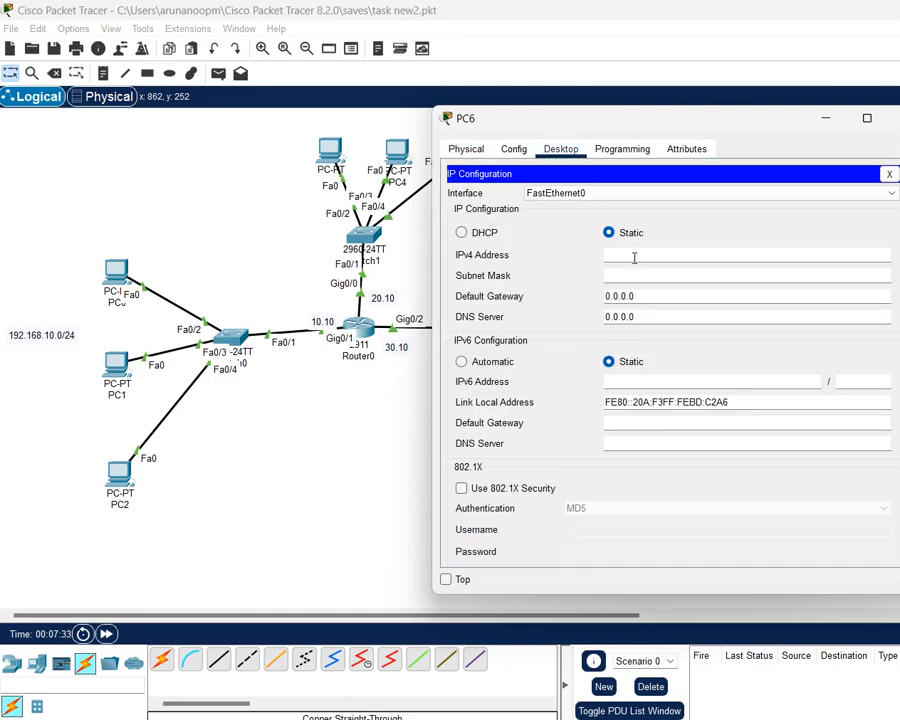
text(192.168.10.1)
triple_click(636, 255)
key(ctrl+c)
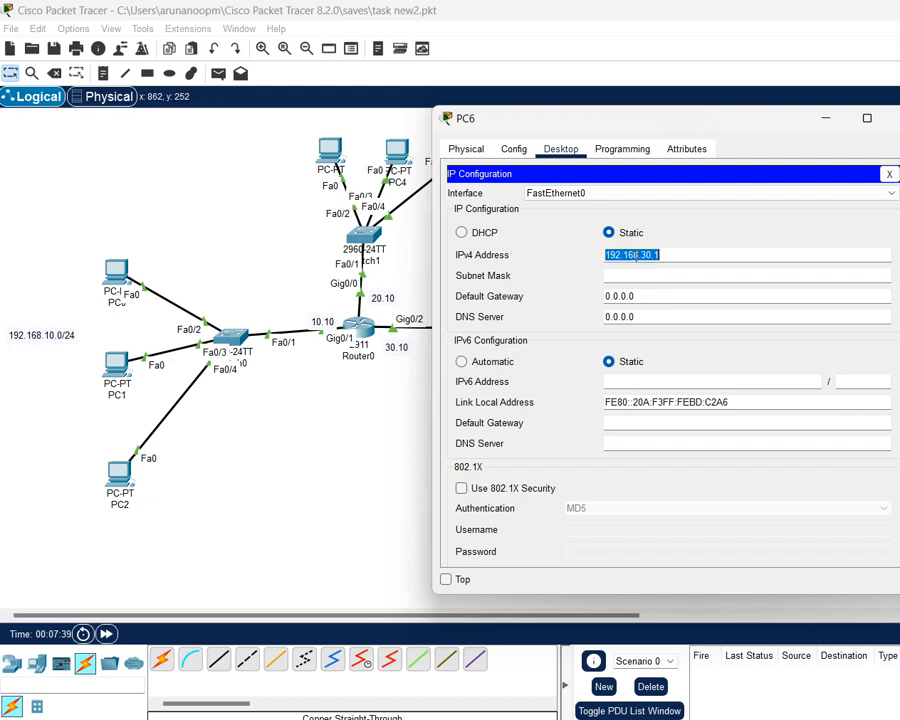
key(Tab)
key(Tab)
key(ctrl+v)
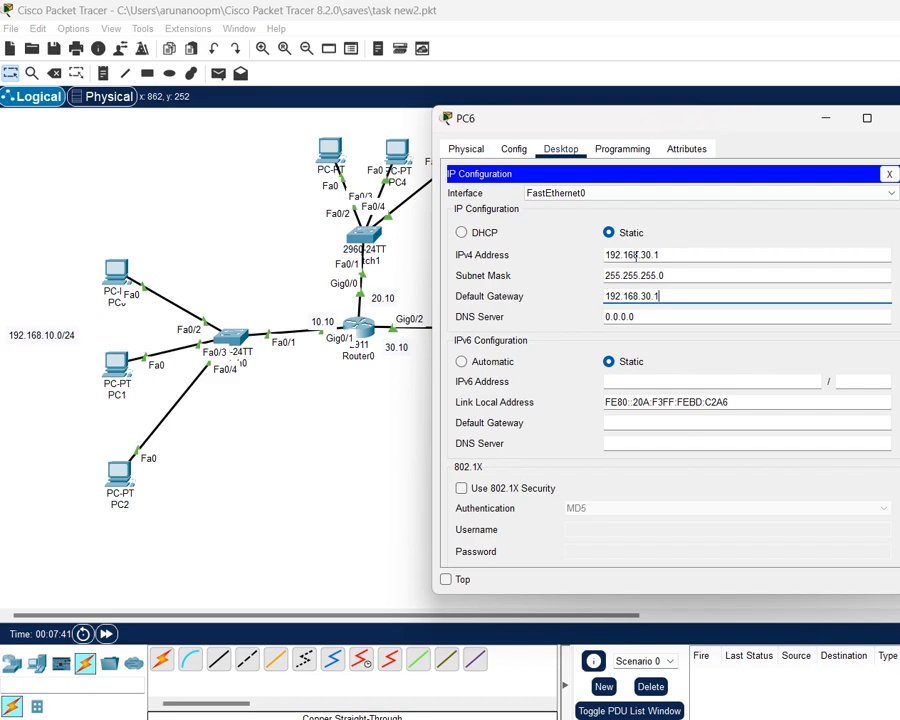
text(0)
key(Tab)
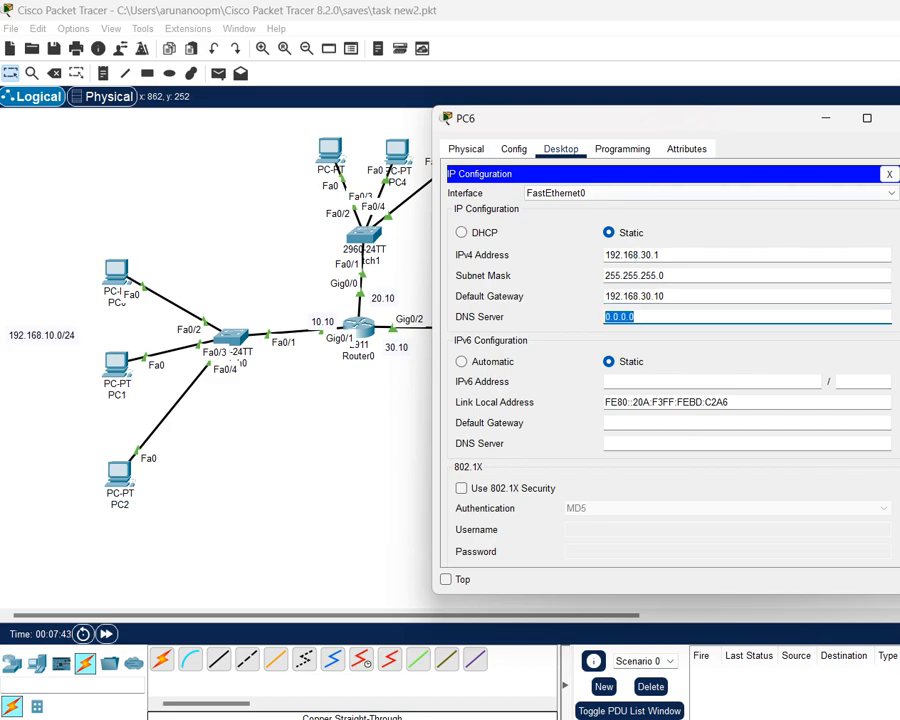
click(899, 118)
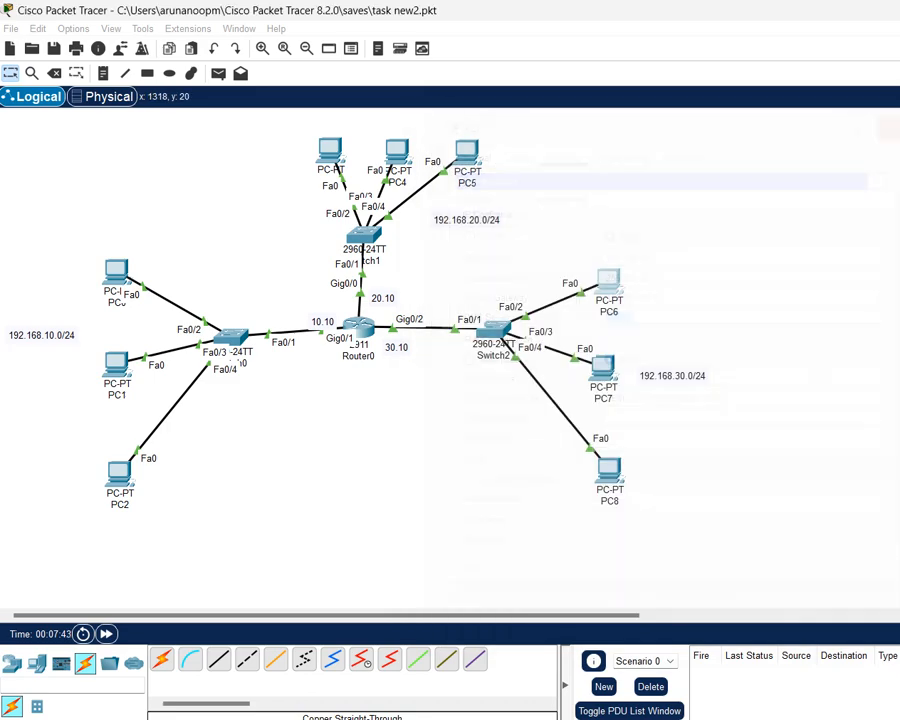
Give PC7 static IPv4 address 192.168.30.2, subnet mask 255.255.255.0 and default gateway 192.168.30.10.
click(613, 372)
click(550, 152)
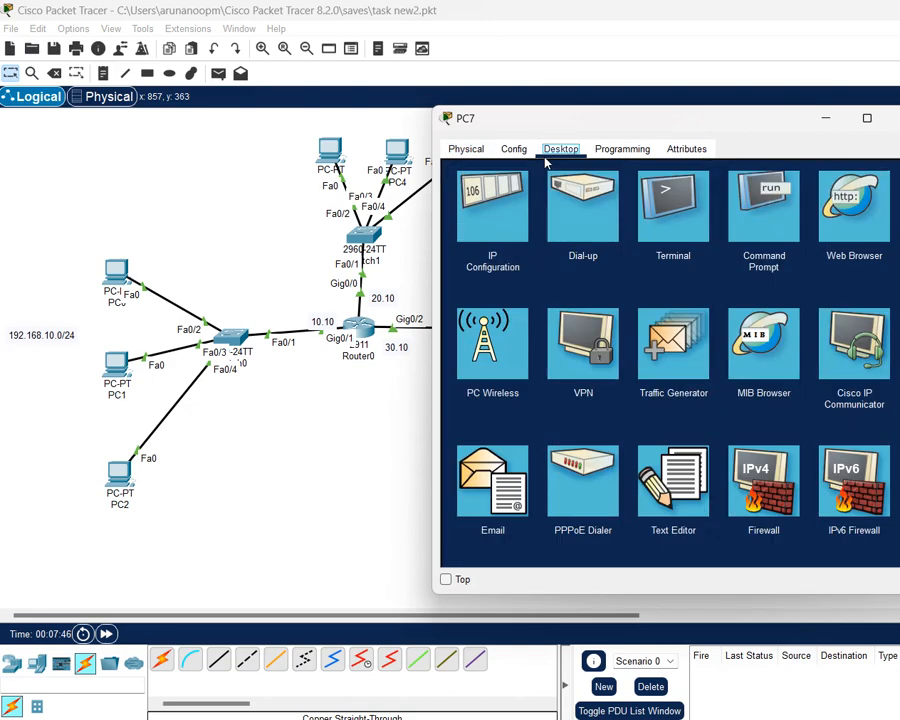
click(492, 205)
click(619, 251)
text(192.168.30.1)
key(Tab)
key(Tab)
text(192.168.30.10)
key(Tab)
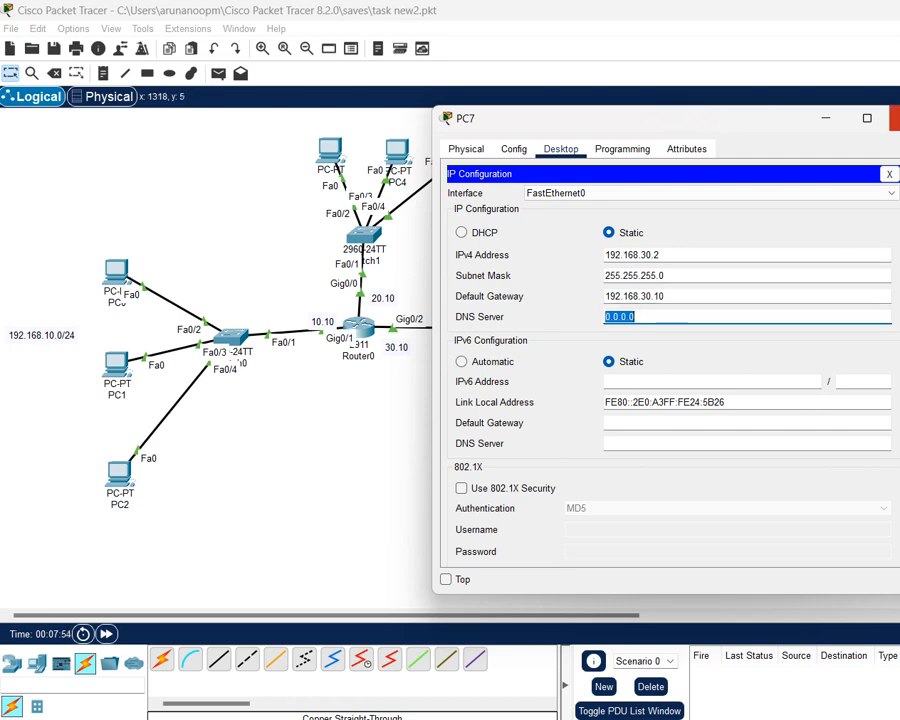
click(897, 118)
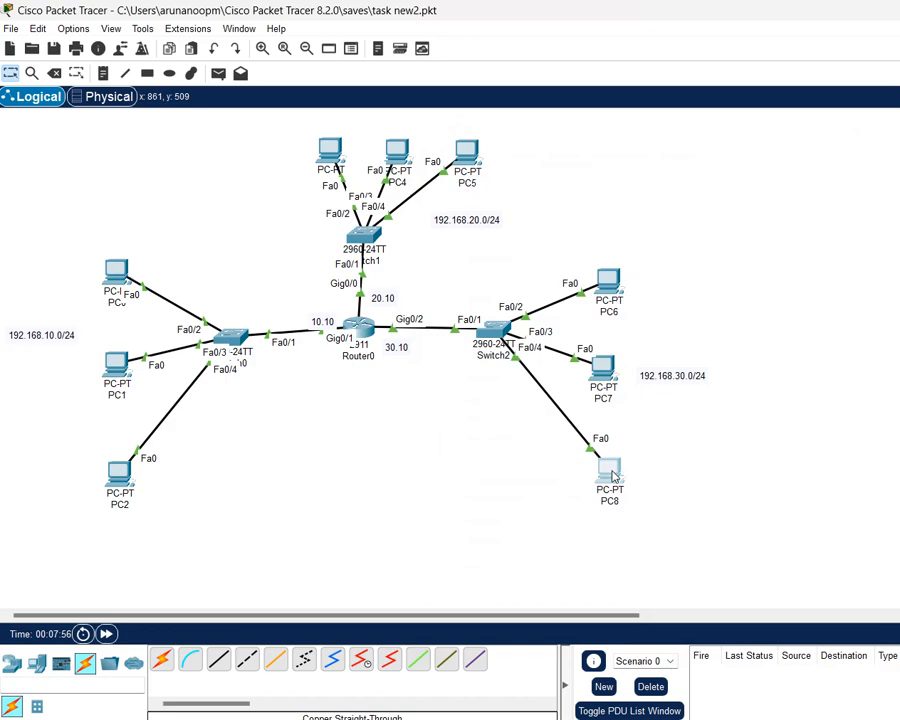
Give PC8 static IPv4 address 192.168.30.3, mask 255.255.255.0 and default gateway 192.168.30.10, and save the file.
click(610, 472)
click(560, 149)
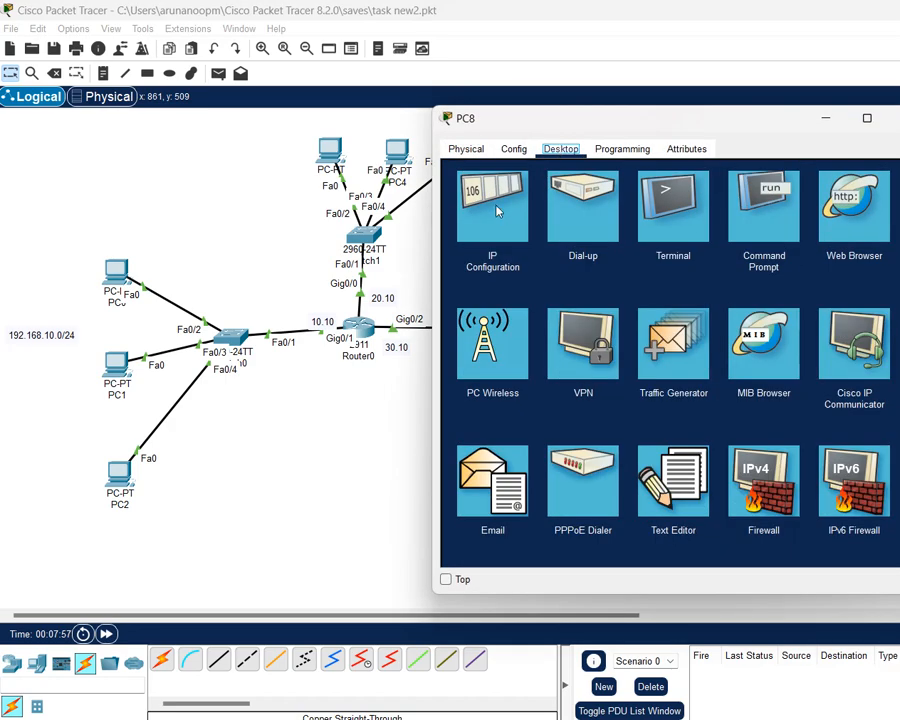
click(495, 210)
click(624, 250)
text(192.168.30.1)
key(BackSpace)
text(3)
key(Tab)
key(Tab)
text(192.168.30.1)
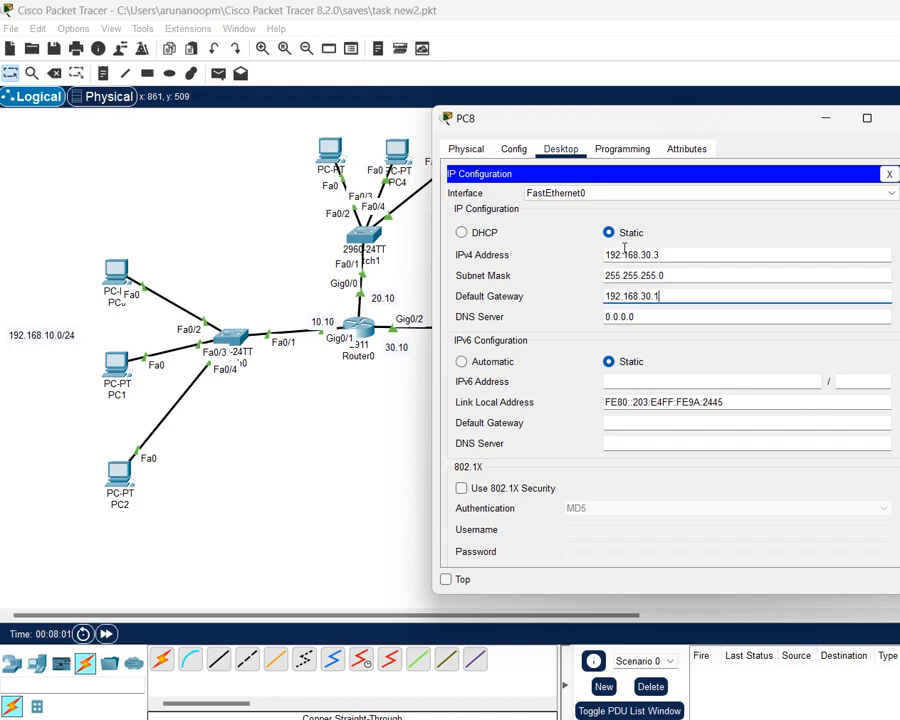
text(0)
key(Tab)
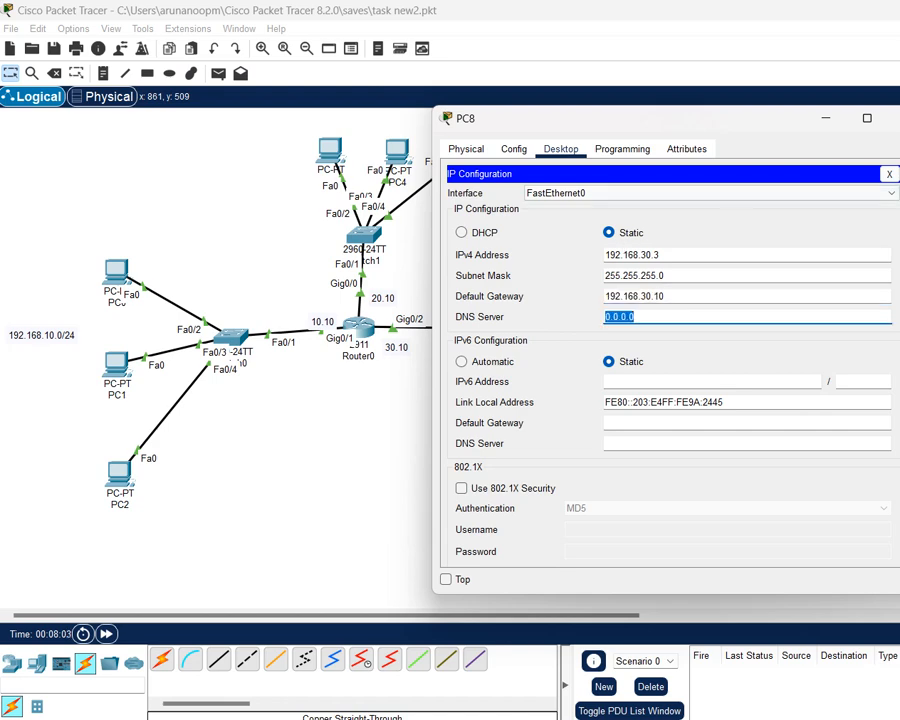
click(899, 118)
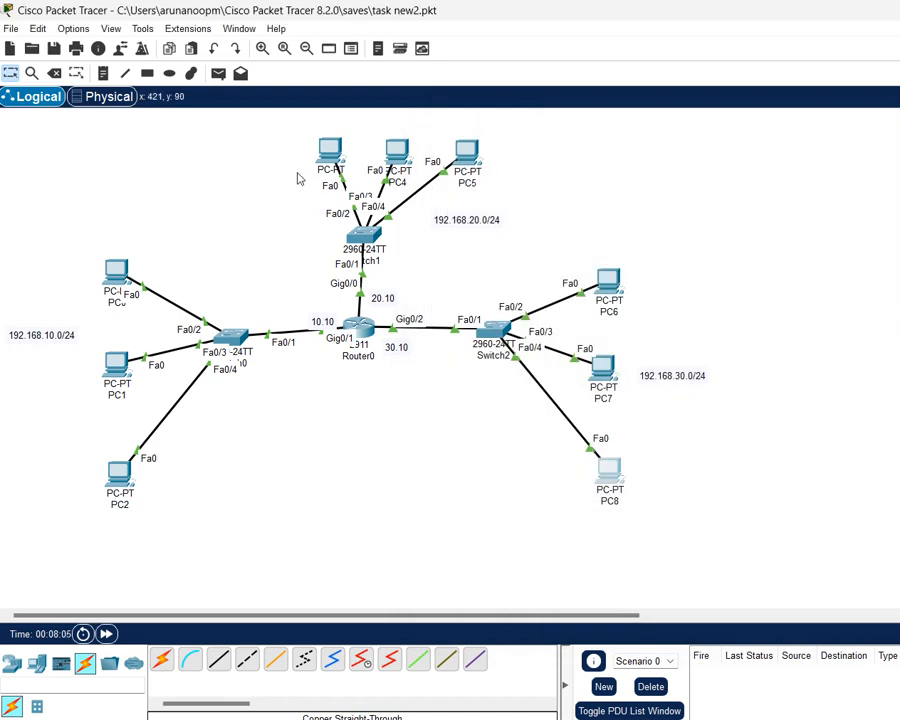
key(ctrl+s)
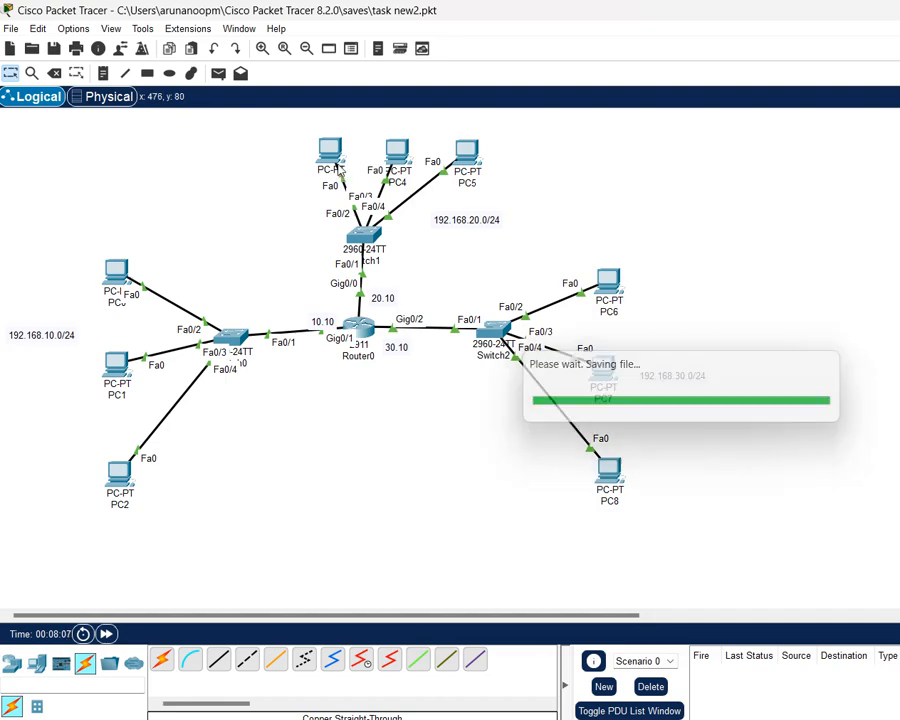
Give PC3 static IPv4 address 192.168.20.1, subnet mask 255.255.255.0 and default gateway 192.168.20.10.
click(336, 160)
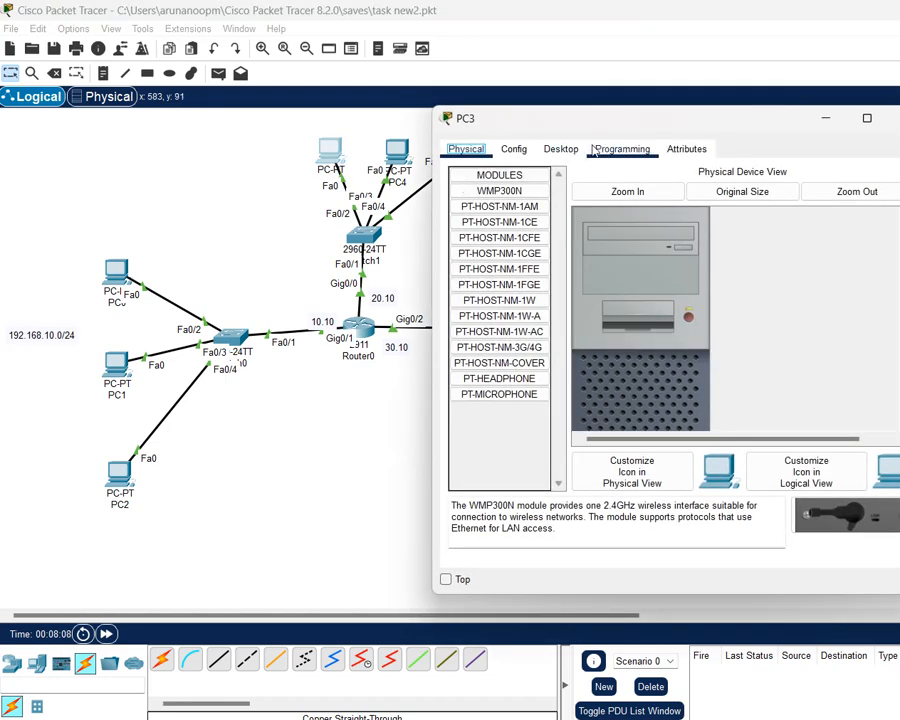
click(560, 150)
click(484, 218)
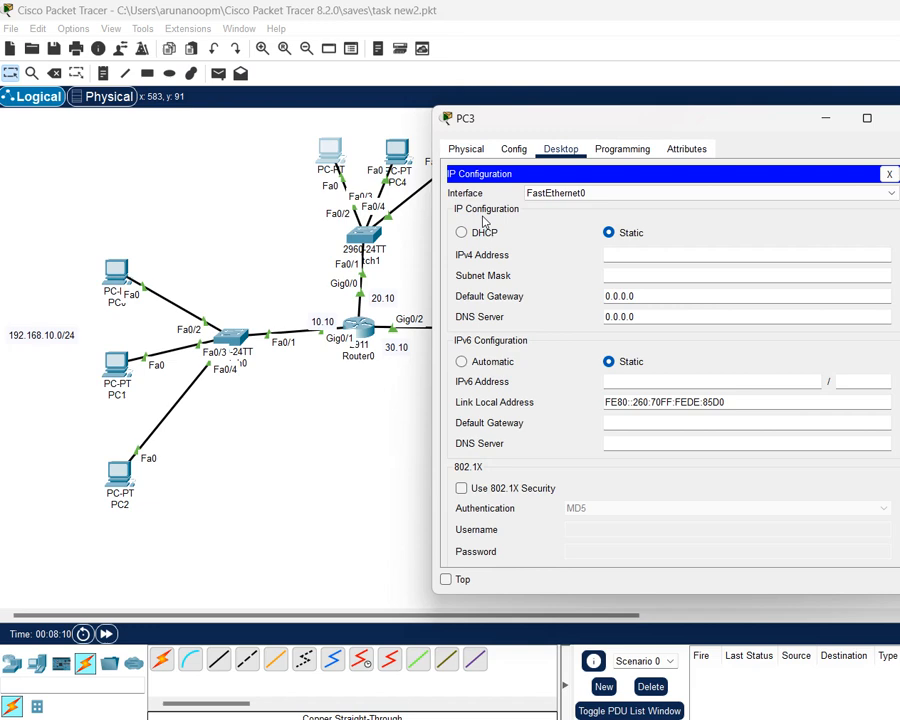
text(192.168.30.1)
key(ctrl+a)
key(ctrl+c)
key(Tab)
key(Tab)
key(ctrl+v)
text(0)
key(Tab)
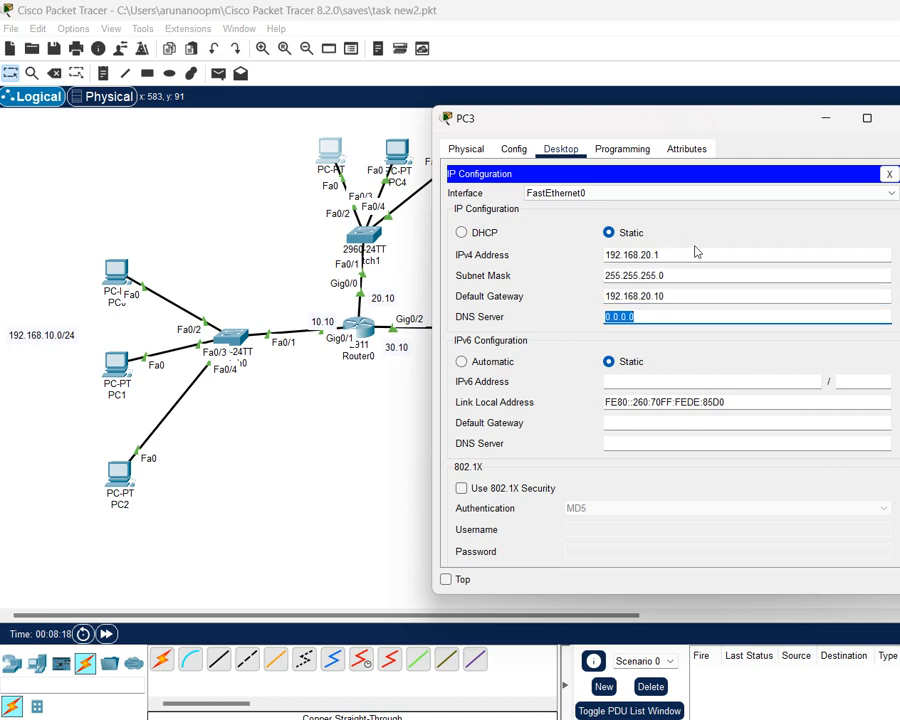
click(885, 118)
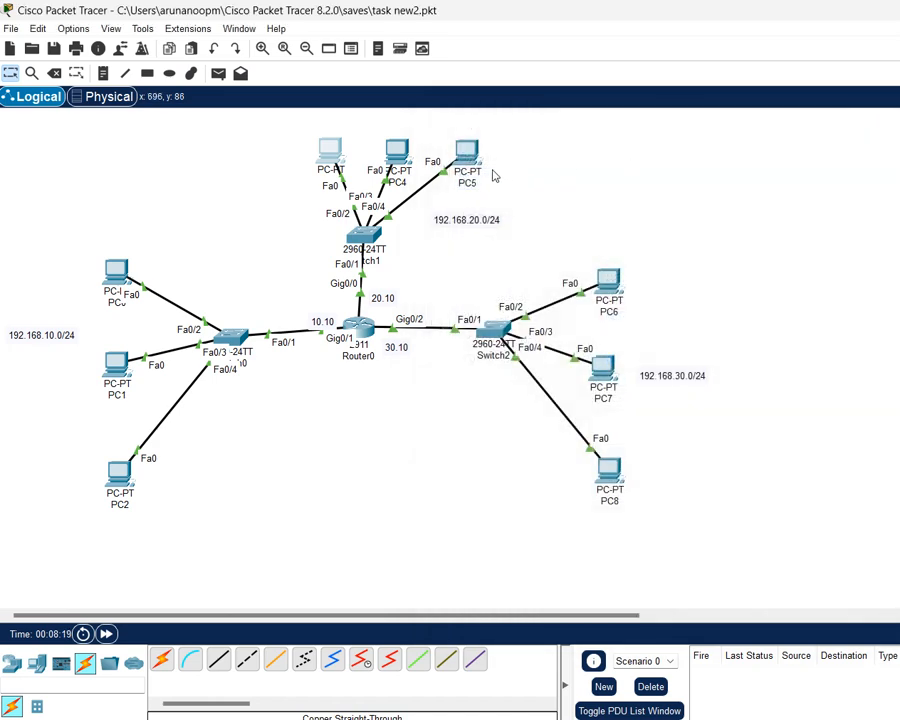
Give PC4 static IPv4 address 192.168.20.2, subnet mask 255.255.255.0 and default gateway 192.168.20.10.
click(394, 154)
click(562, 151)
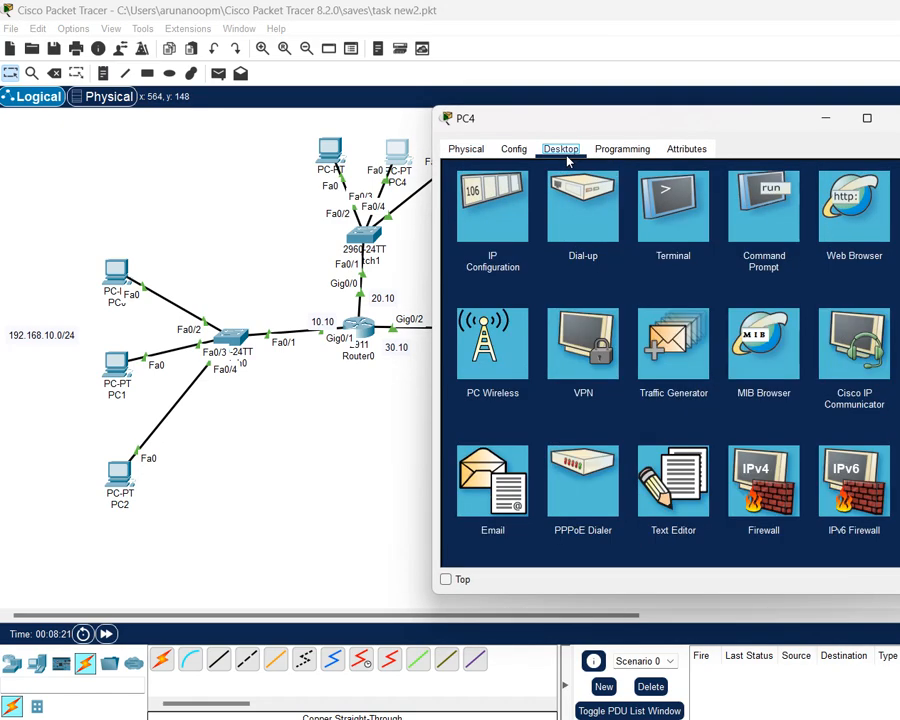
click(514, 210)
click(618, 256)
text(192.168.20.1)
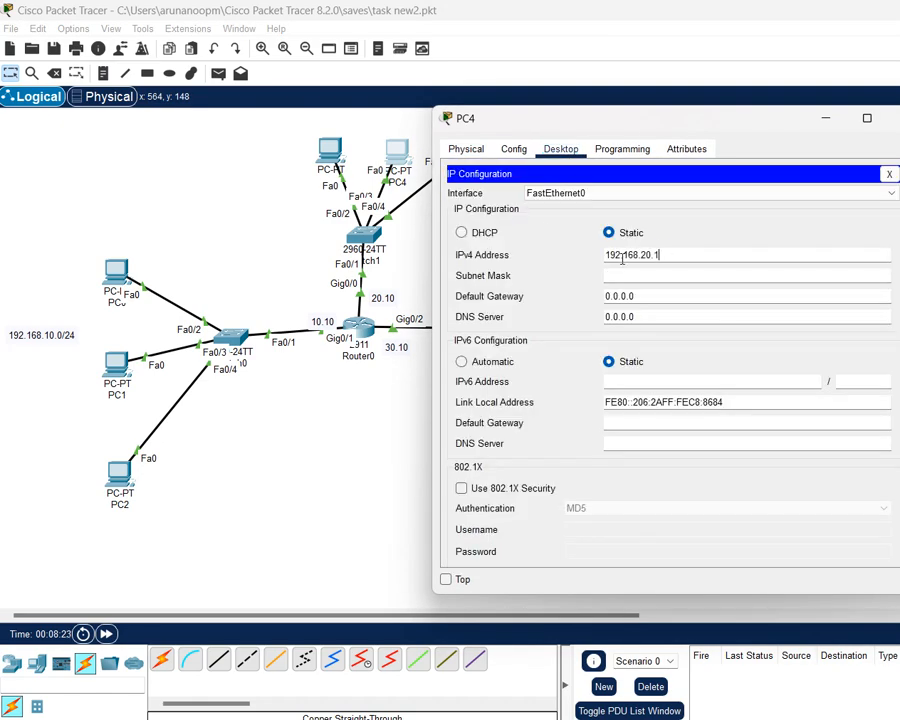
key(Tab)
key(Tab)
text(192.168.20.10)
key(Tab)
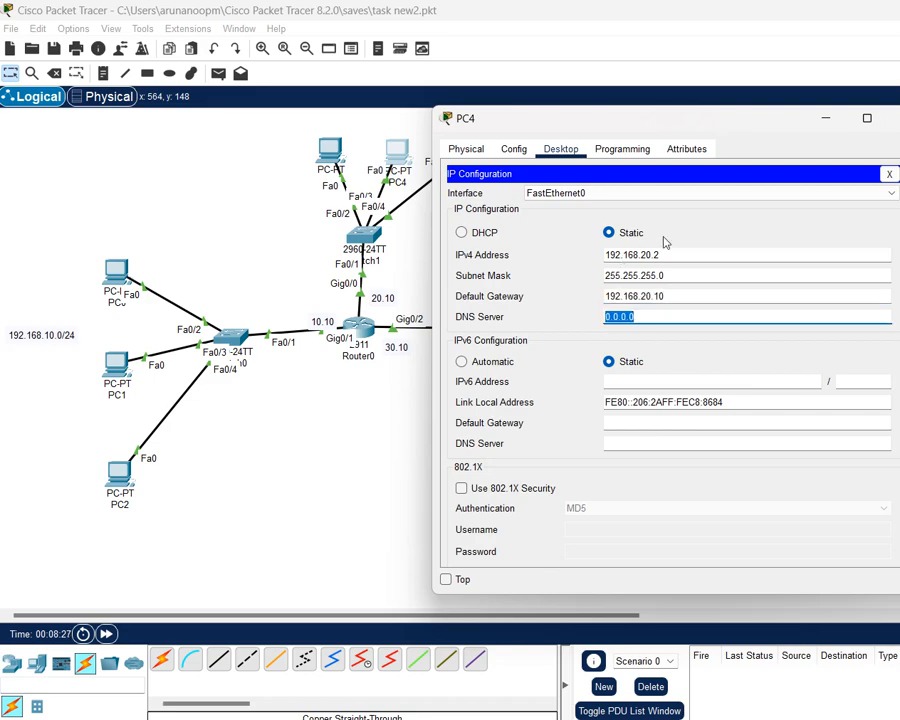
click(895, 118)
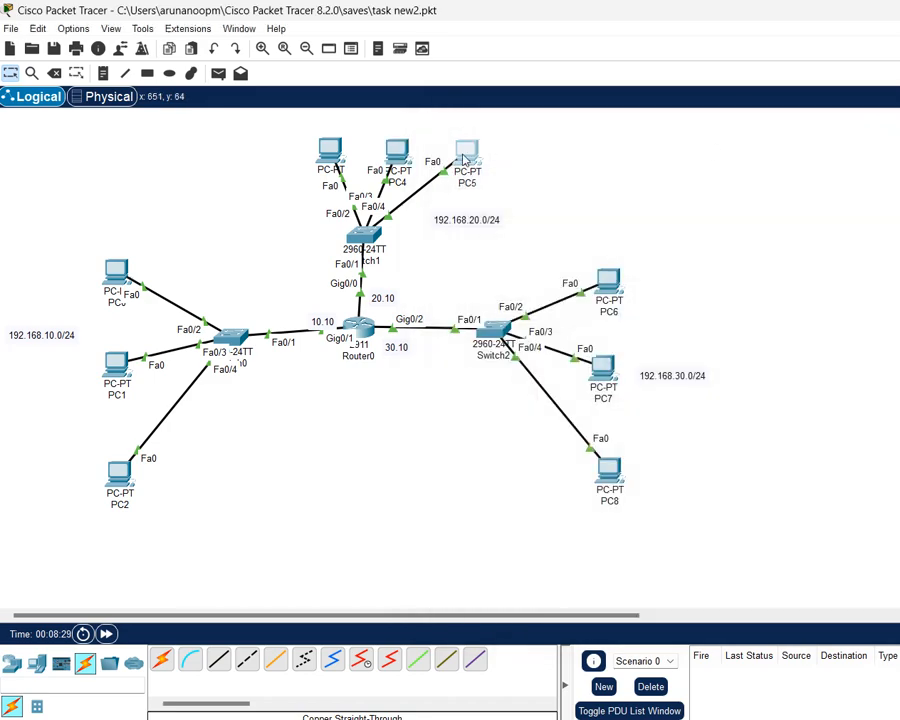
Give PC5 static IPv4 address 192.168.20.3, mask 255.255.255.0 and default gateway 192.168.20.10, and save the file.
click(468, 151)
click(563, 149)
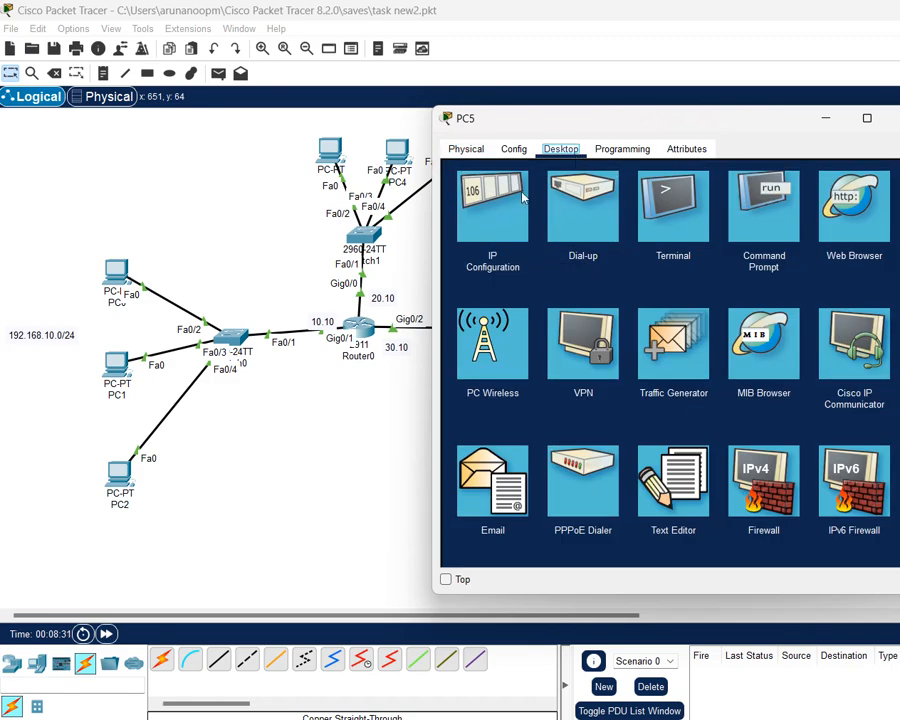
click(510, 200)
click(624, 256)
text(192.168.20.1)
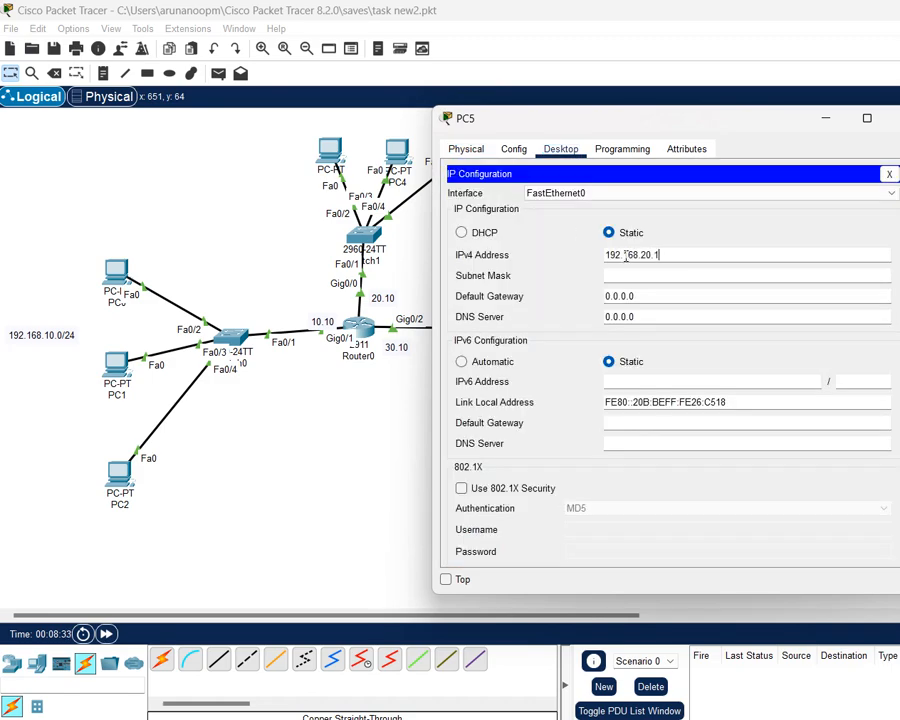
text(3)
key(Tab)
key(Tab)
text(192.168.20.1)
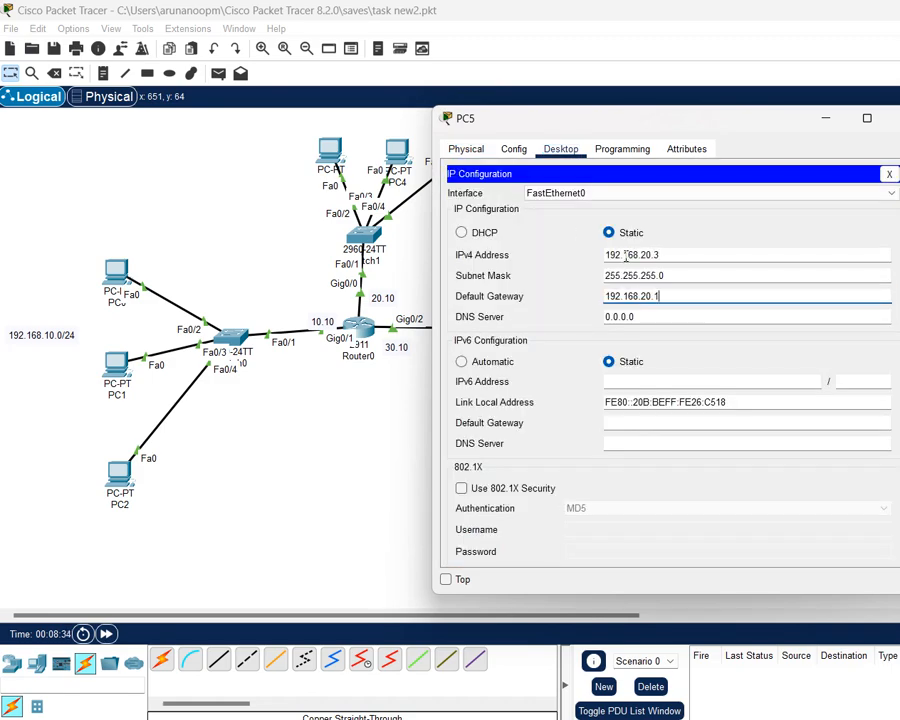
text(0)
key(Tab)
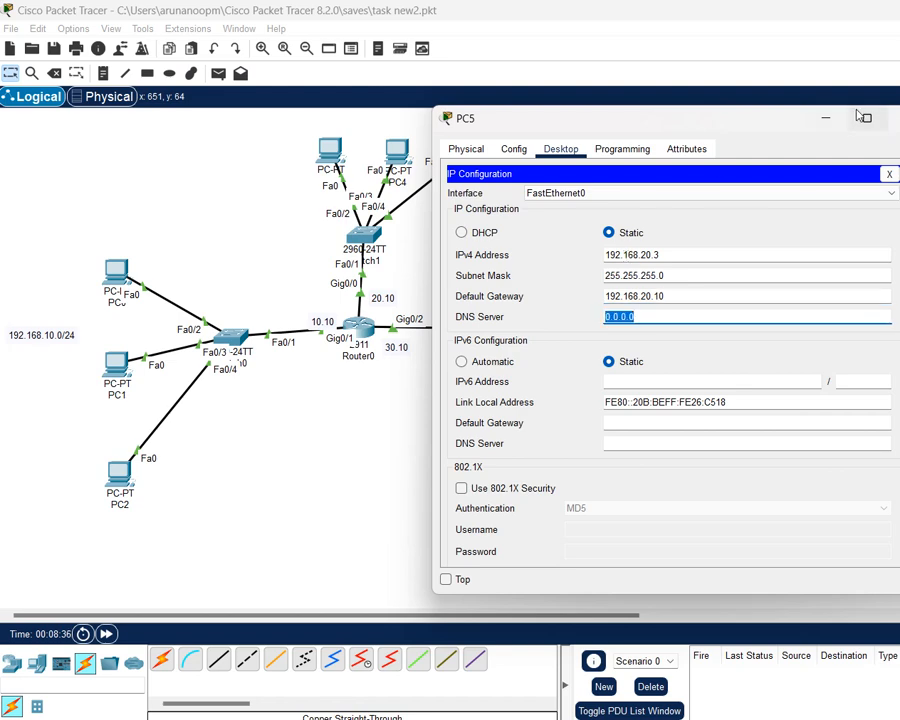
click(898, 118)
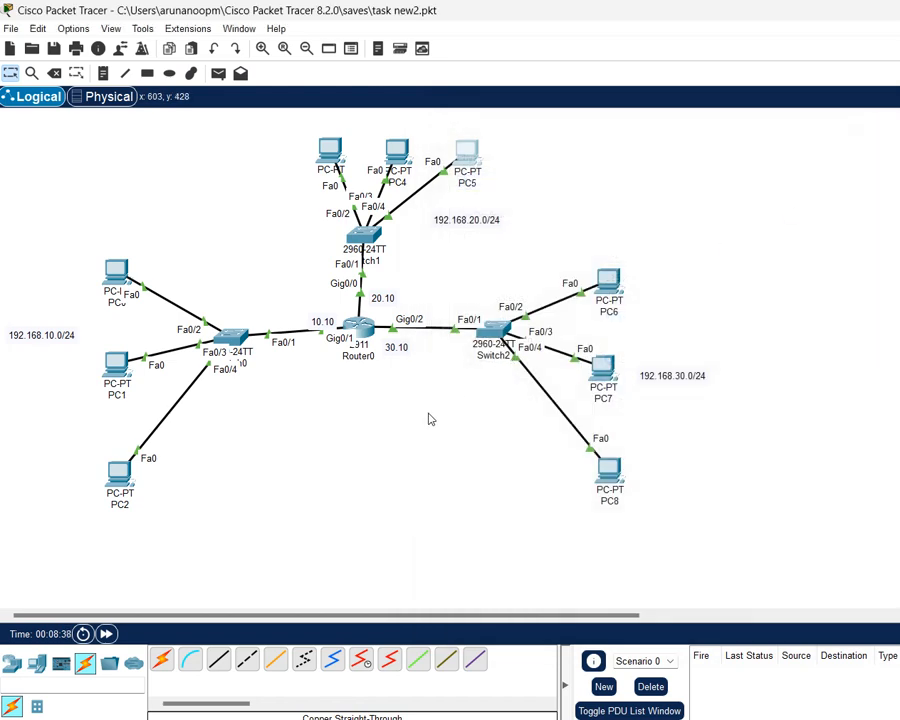
key(ctrl+s)
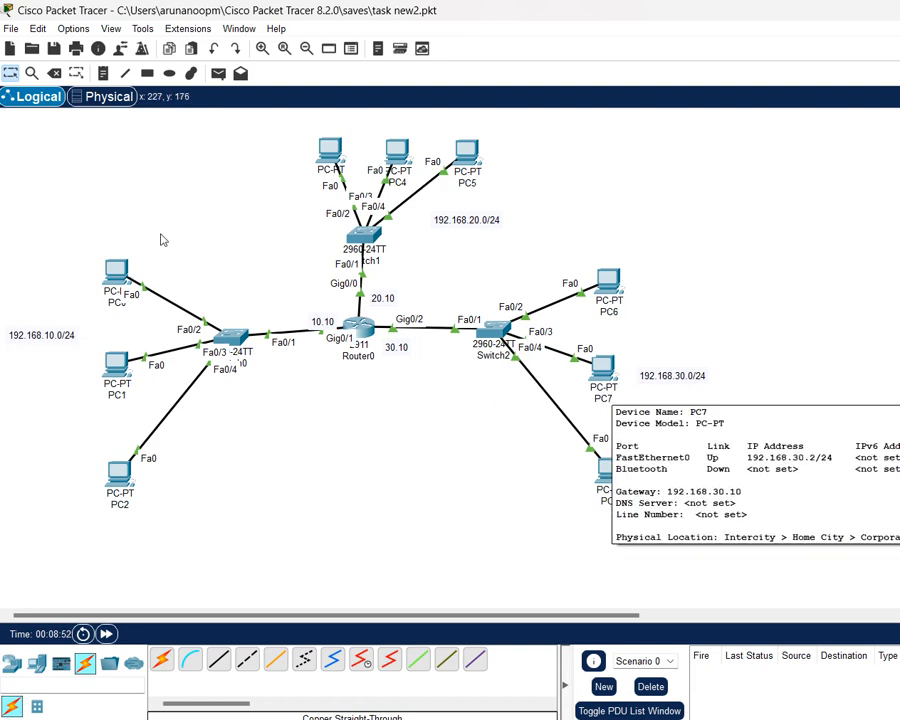
Send a simple PDU from PC0 to PC1 to test connectivity within the 192.168.10.0/24 subnet.
click(219, 74)
click(116, 272)
click(117, 362)
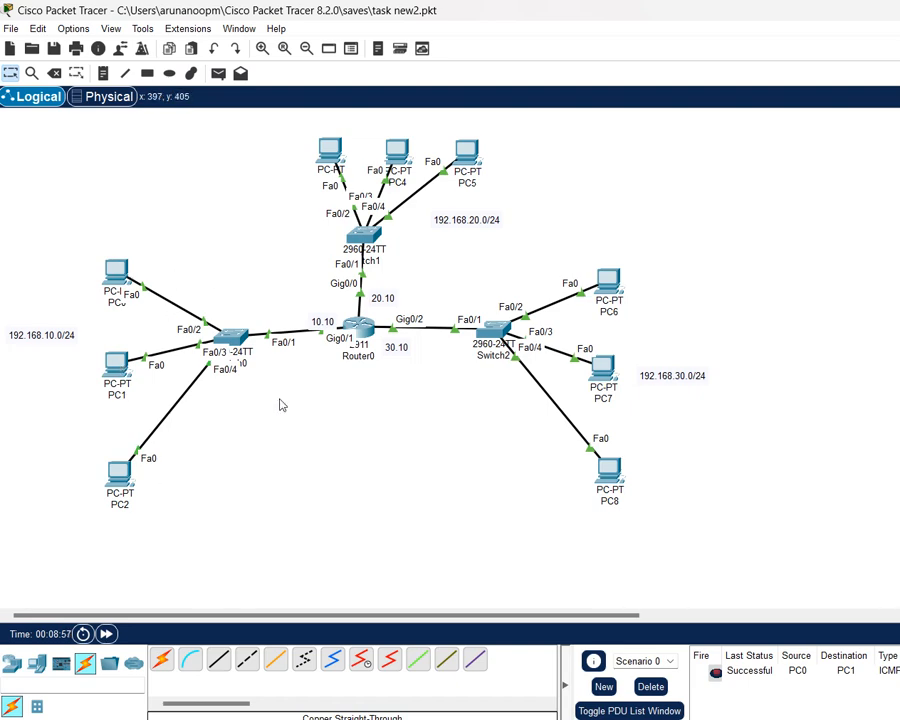
Send a simple PDU from PC1 to PC3 to test connectivity between subnets, and save the file.
click(218, 73)
click(117, 362)
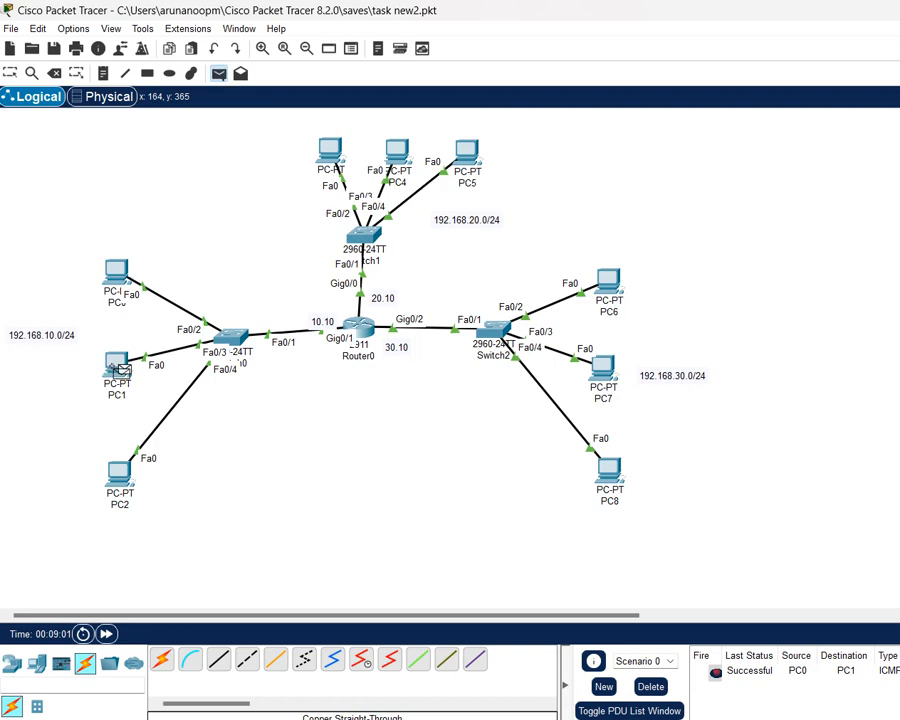
click(331, 156)
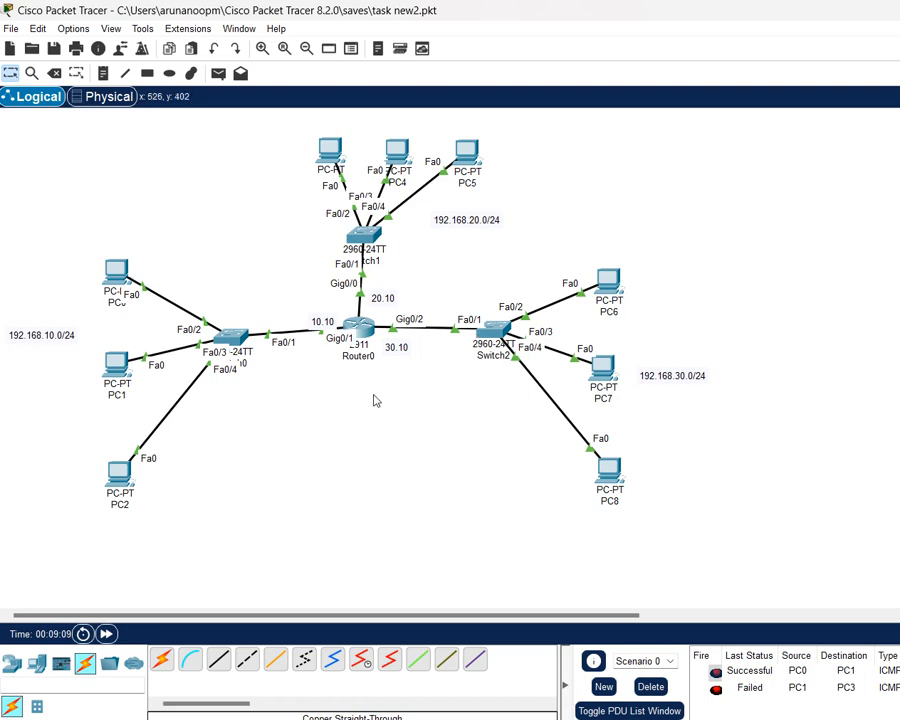
key(ctrl+s)
In Router0's command line, return to global configuration and add the static route 192.168.10.0 255.255.255.0 with next hop 192.168.20.0.
click(362, 328)
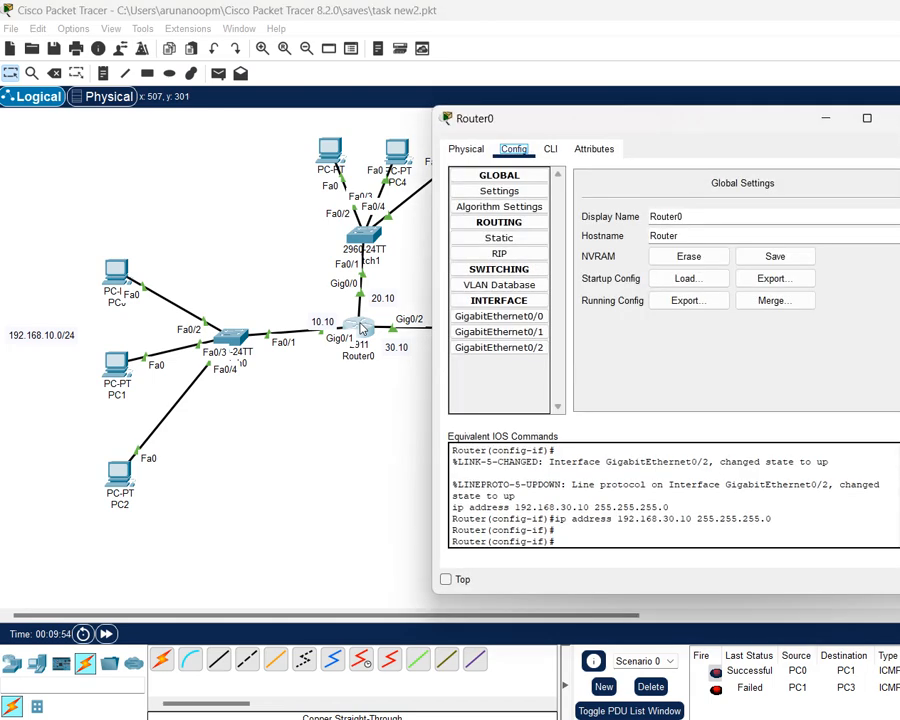
drag(646, 128, 601, 126)
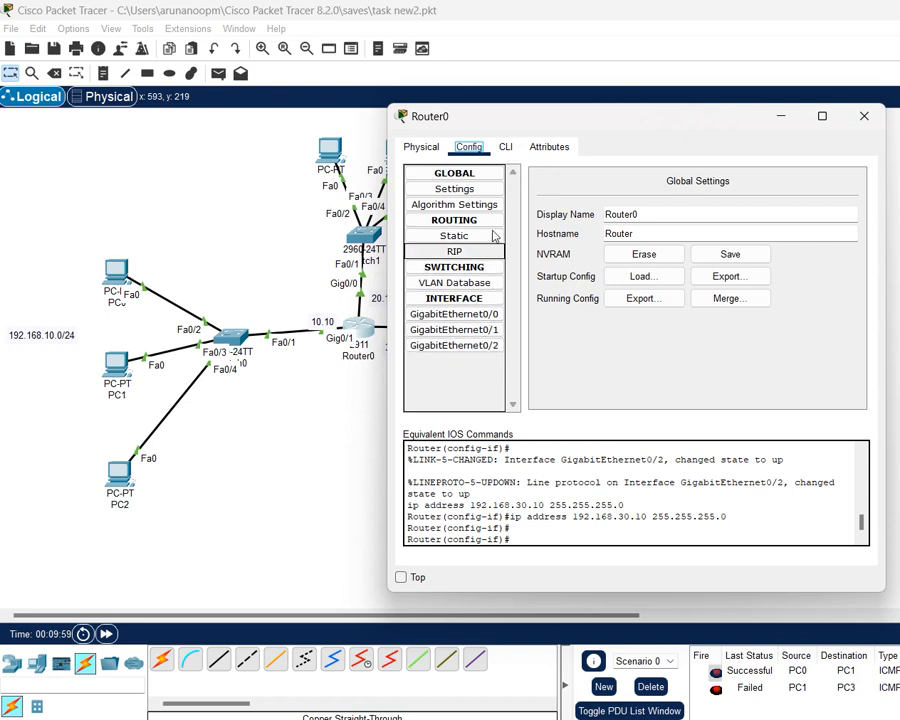
click(512, 149)
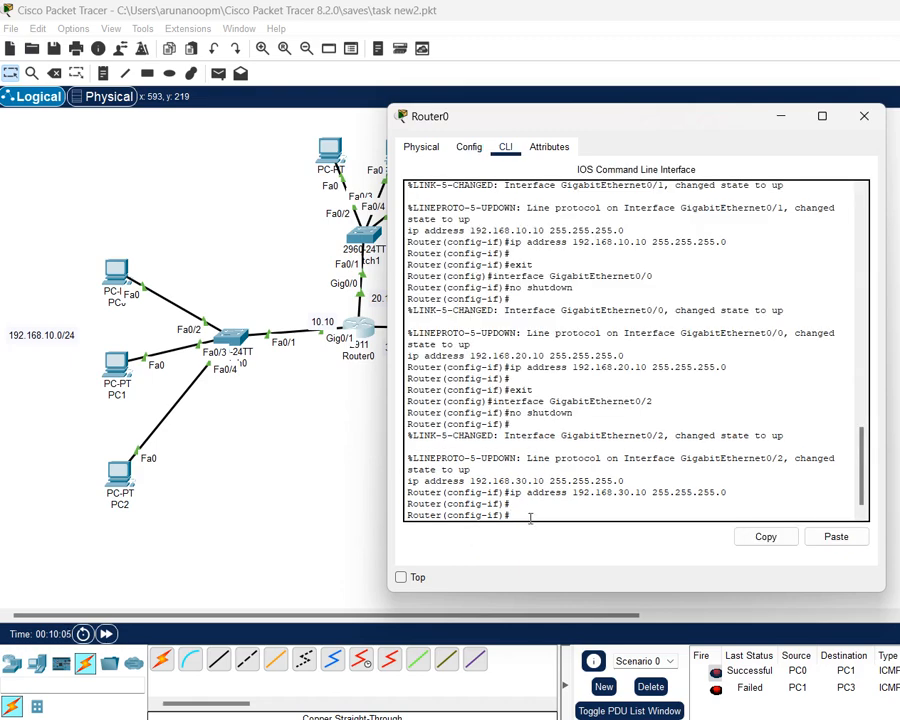
text(ex)
key(Return)
text(ip route 1)
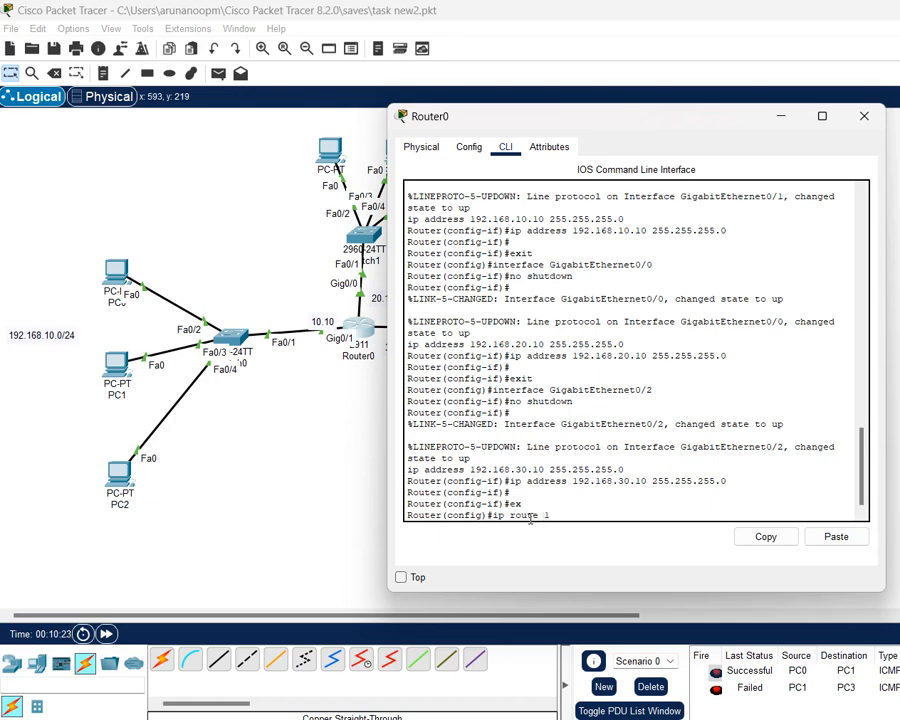
text(92.168.10.0 255.255.255.0)
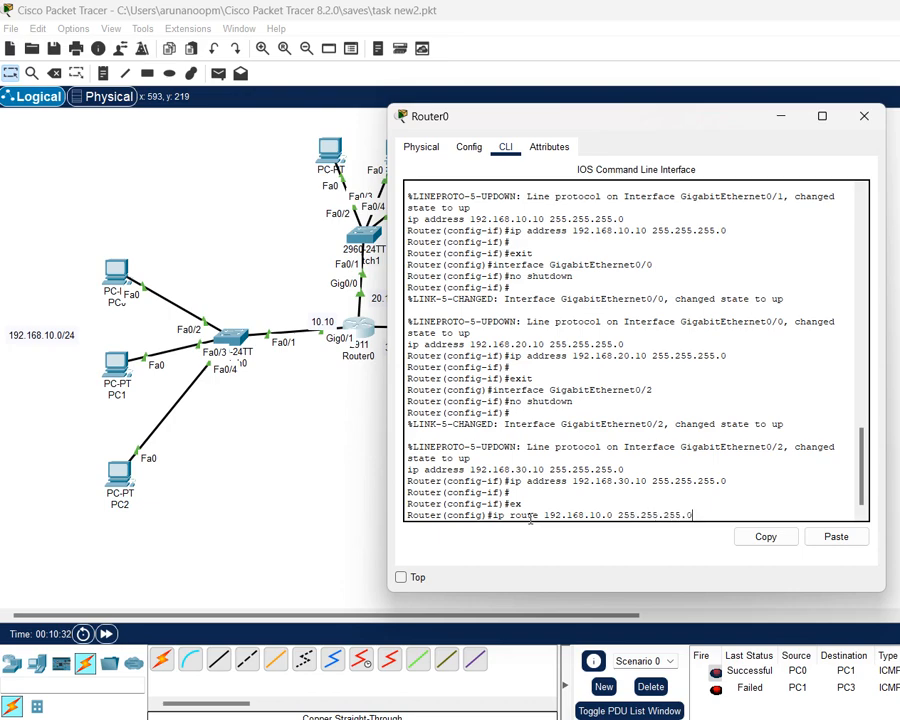
text( 192.168.20.0)
key(Return)
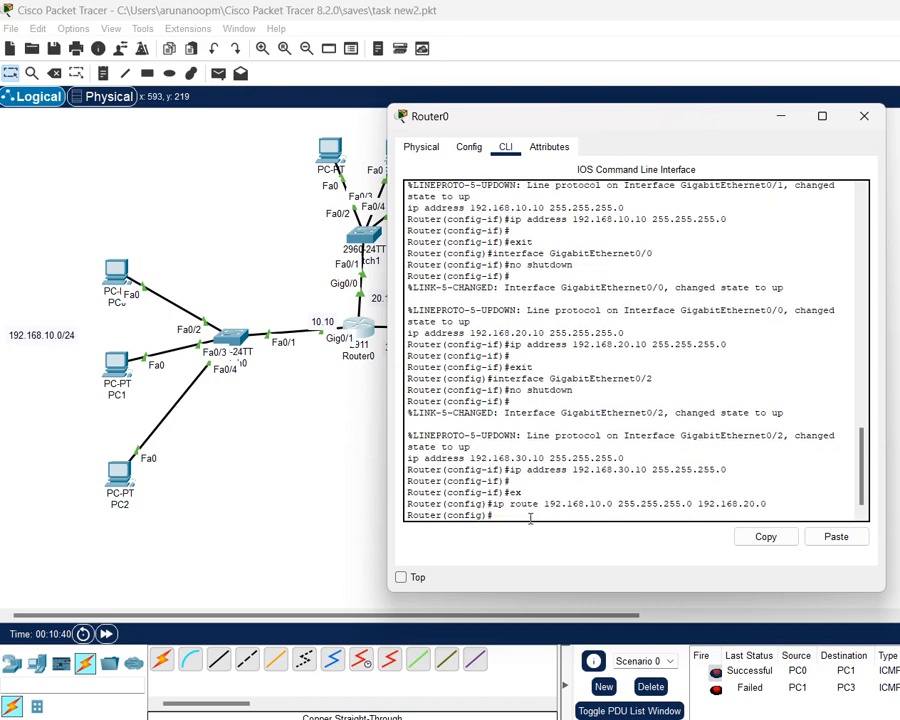
Add a static route on Router0 for 192.168.10.0 255.255.255.0 with next hop 192.168.30.0.
key(Up)
key(BackSpace)
text(30.0)
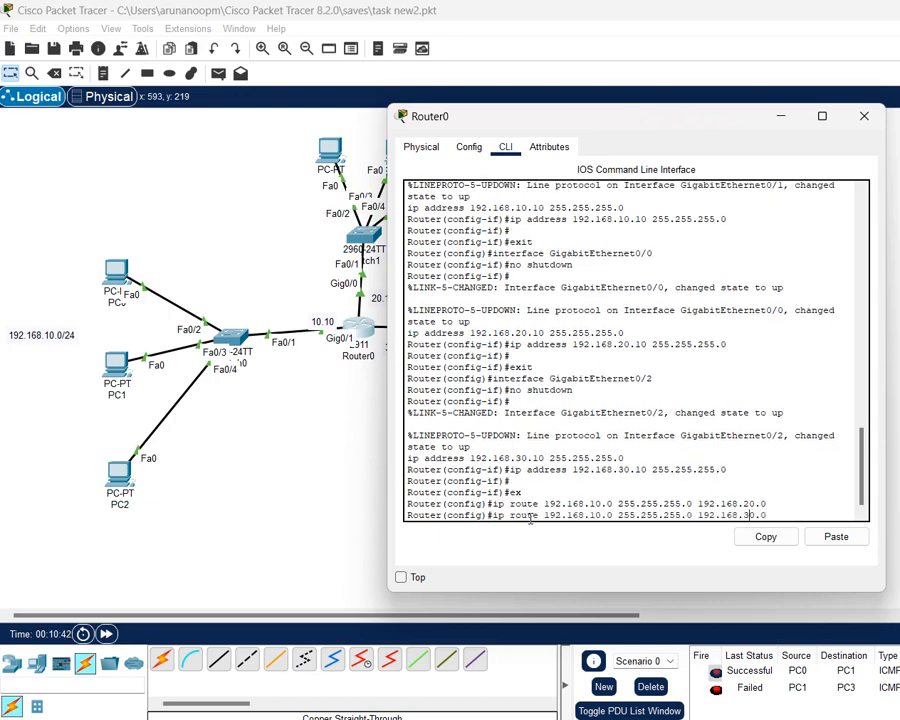
key(Return)
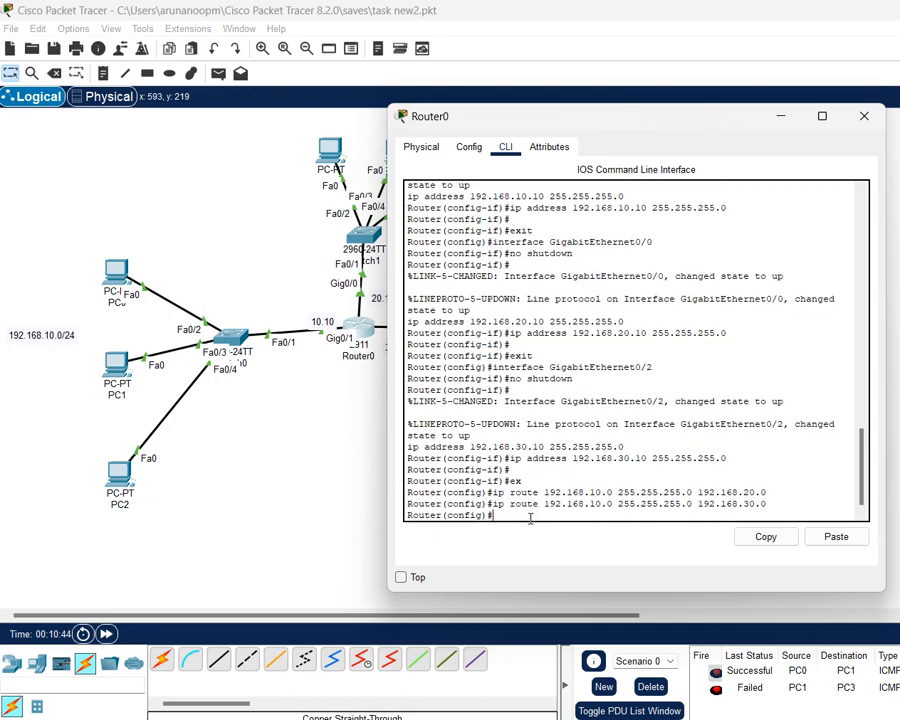
Add a static route on Router0 for 192.168.20.0 255.255.255.0 with next hop 192.168.10.0.
key(Up)
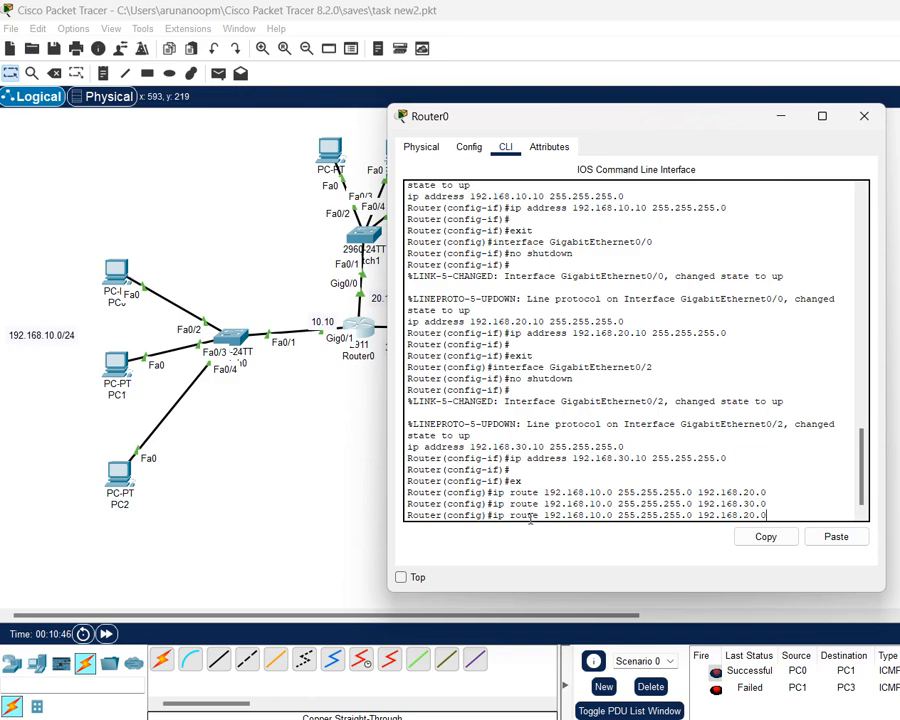
key(Left)
key(Left)
key(Left)
key(Left)
key(Left)
key(Left)
key(Left)
key(Left)
key(Left)
key(Left)
key(Left)
key(BackSpace)
text(2)
key(Right)
key(Right)
key(Right)
key(Right)
key(Right)
key(Right)
key(Right)
key(Right)
key(Right)
key(Right)
key(Right)
key(Right)
key(Right)
key(Right)
key(Right)
key(Right)
key(Right)
key(Right)
key(Right)
key(Right)
text(1)
key(BackSpace)
key(Return)
Add a static route on Router0 for 192.168.20.0 255.255.255.0 with next hop 192.168.30.0.
key(Up)
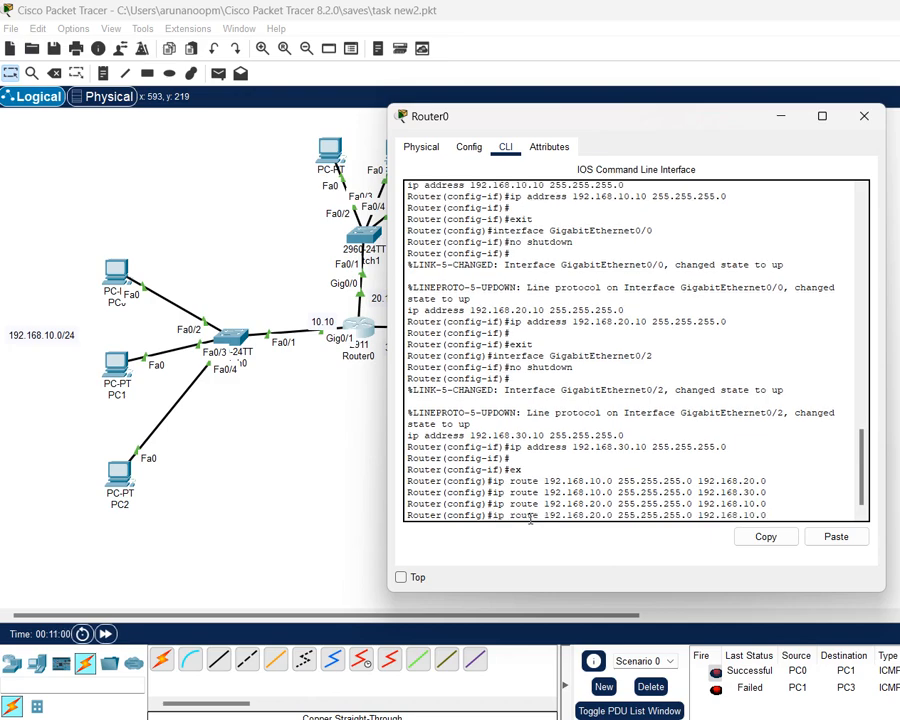
key(BackSpace)
text(3)
key(Return)
Add a static route on Router0 for 192.168.30.0 255.255.255.0 with next hop 192.168.10.0.
key(Up)
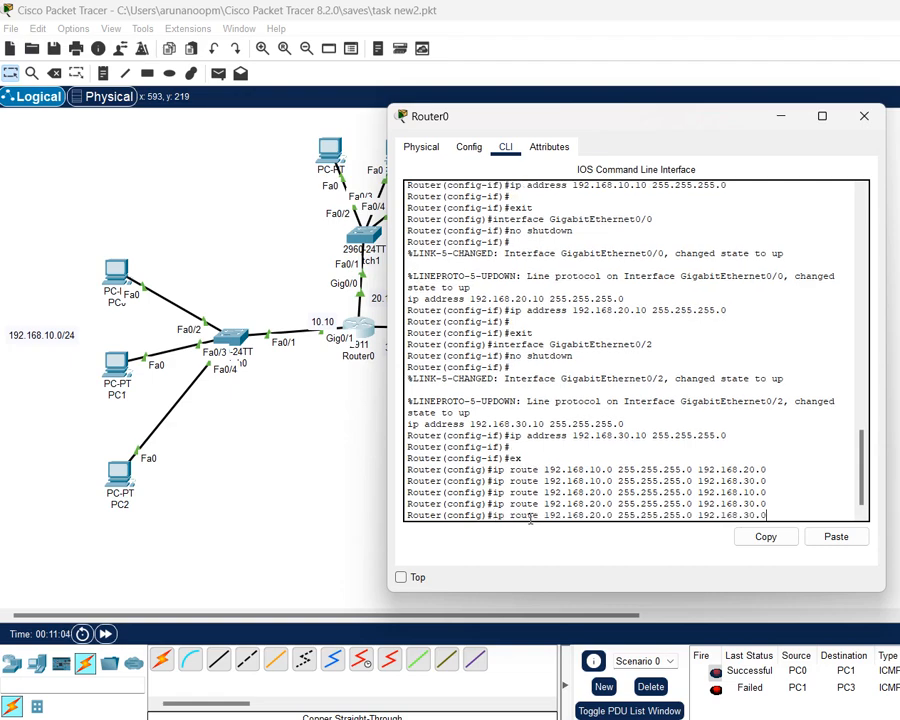
key(Left)
key(Left)
key(Left)
key(Left)
key(Left)
key(Left)
key(Left)
key(Left)
key(Left)
key(Left)
key(Left)
key(Left)
key(Left)
key(Left)
key(Left)
key(Left)
key(Left)
key(Left)
key(Left)
key(Left)
key(BackSpace)
text(3)
key(Right)
key(Right)
key(Right)
key(Right)
key(Right)
key(Right)
key(Right)
key(Right)
key(Right)
key(Right)
key(Right)
key(Right)
key(Right)
key(Right)
key(Right)
key(Right)
key(Right)
key(Right)
key(Right)
key(Right)
key(BackSpace)
text(1)
key(Return)
Add the static route 192.168.30.0 255.255.255.0 with next hop 192.168.20.0, close Router0's window and save the file.
key(Up)
key(BackSpace)
text(2)
key(Return)
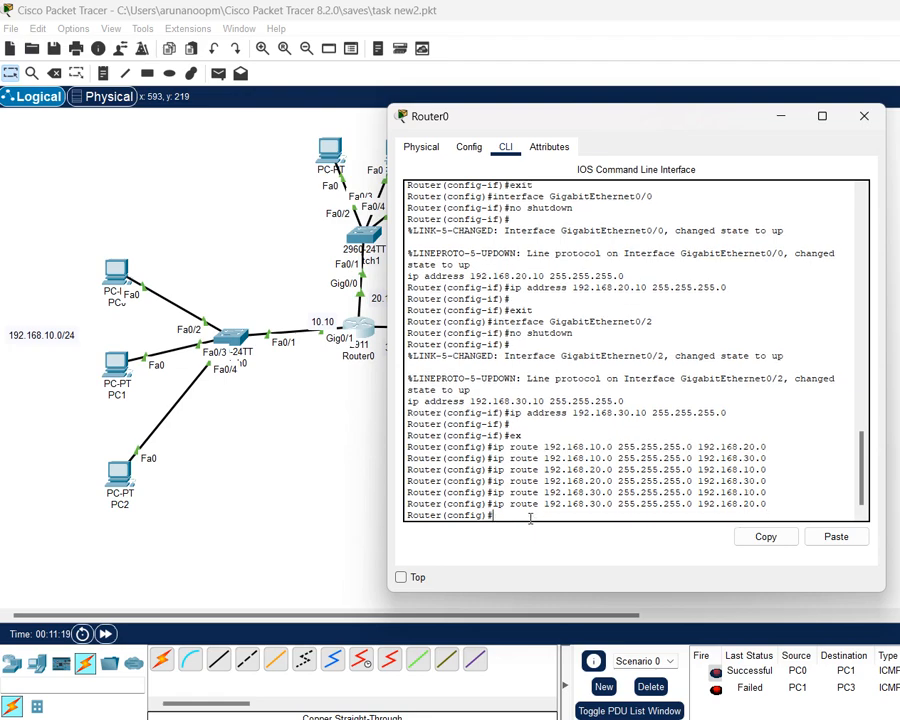
click(864, 116)
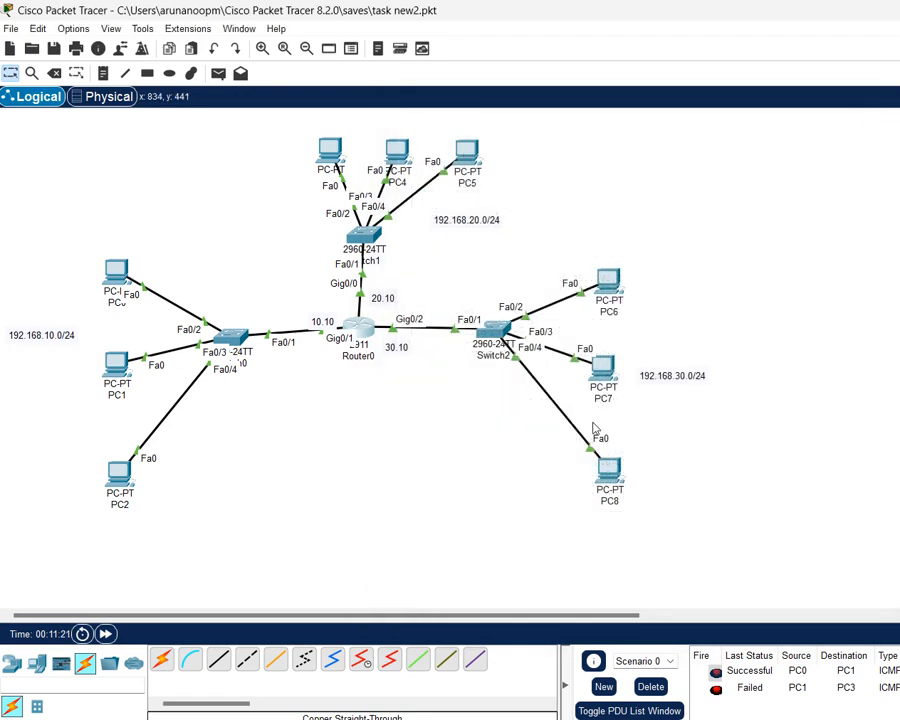
key(ctrl+s)
Send a simple PDU from PC0 to PC3 to test connectivity between the 192.168.10.0/24 and 192.168.20.0/24 subnets.
click(220, 75)
click(116, 272)
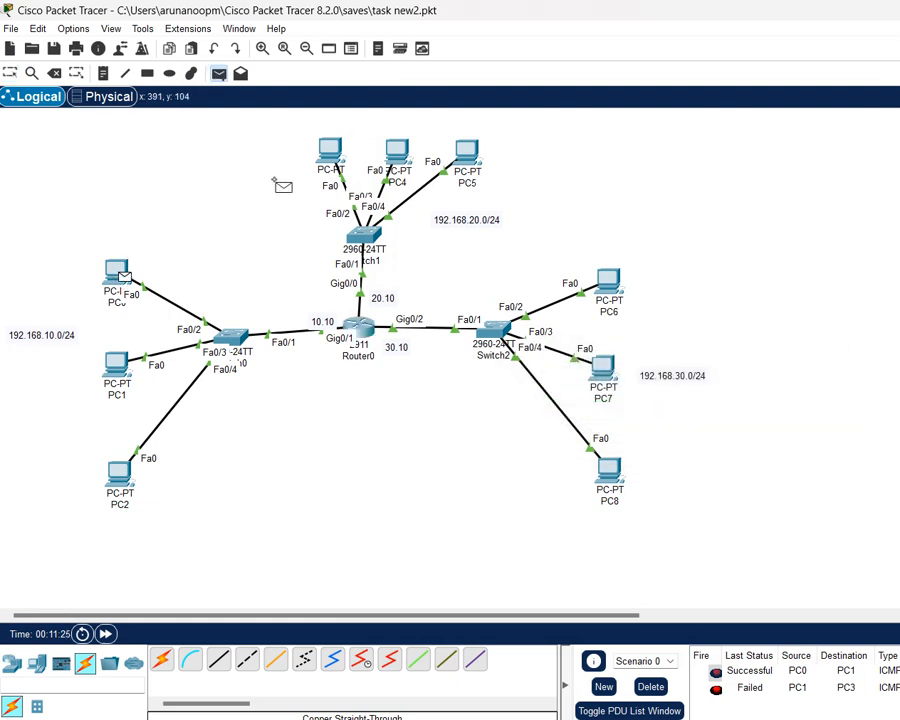
click(330, 152)
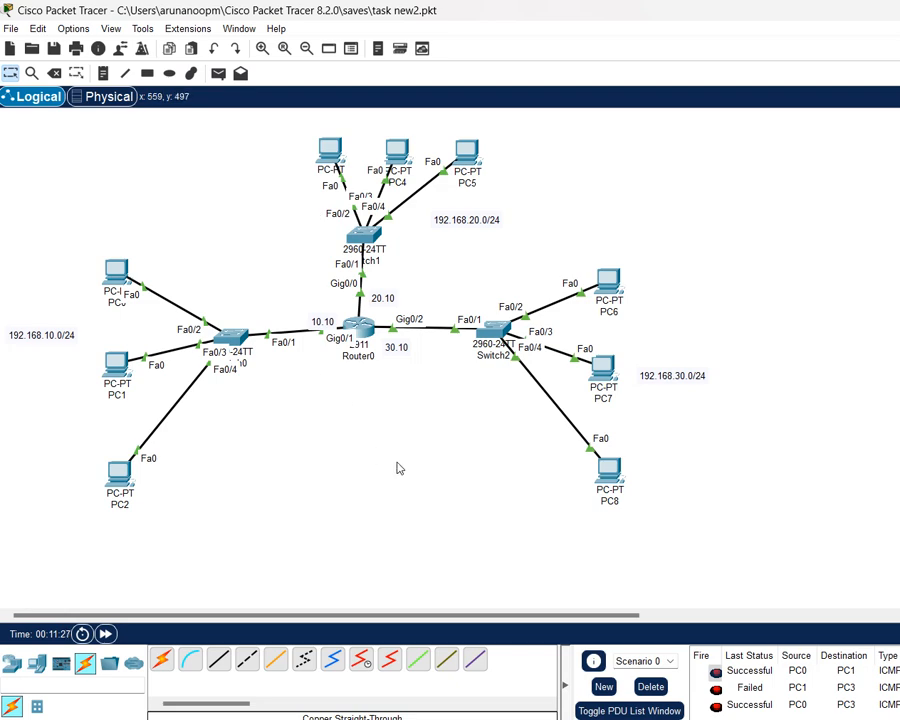
Clear the scenario's PDU list and send a simple PDU from PC0 to PC6 in the 192.168.30.0/24 subnet.
click(650, 686)
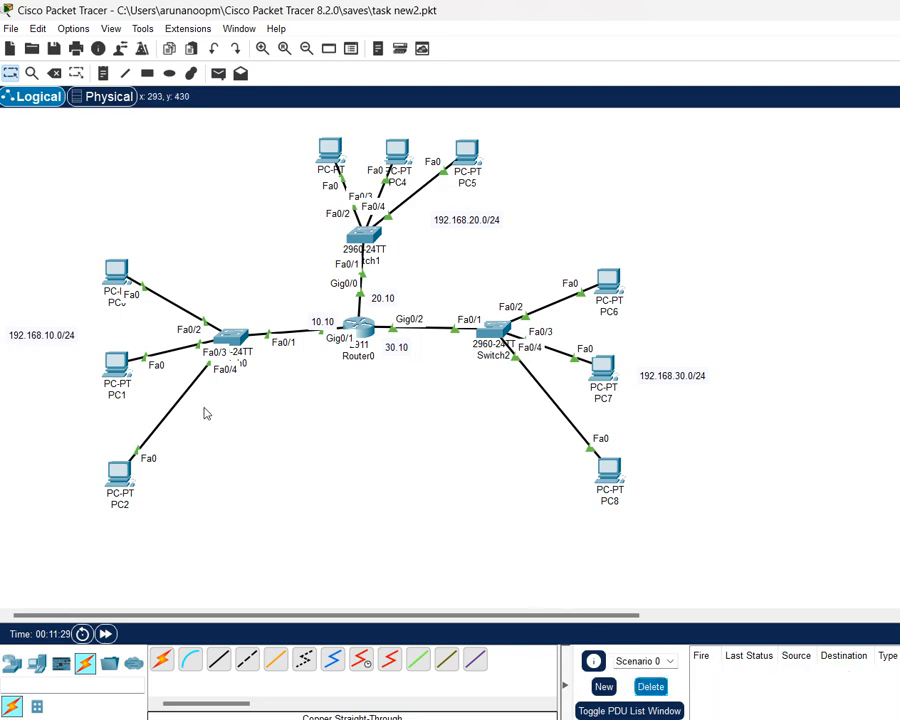
click(218, 73)
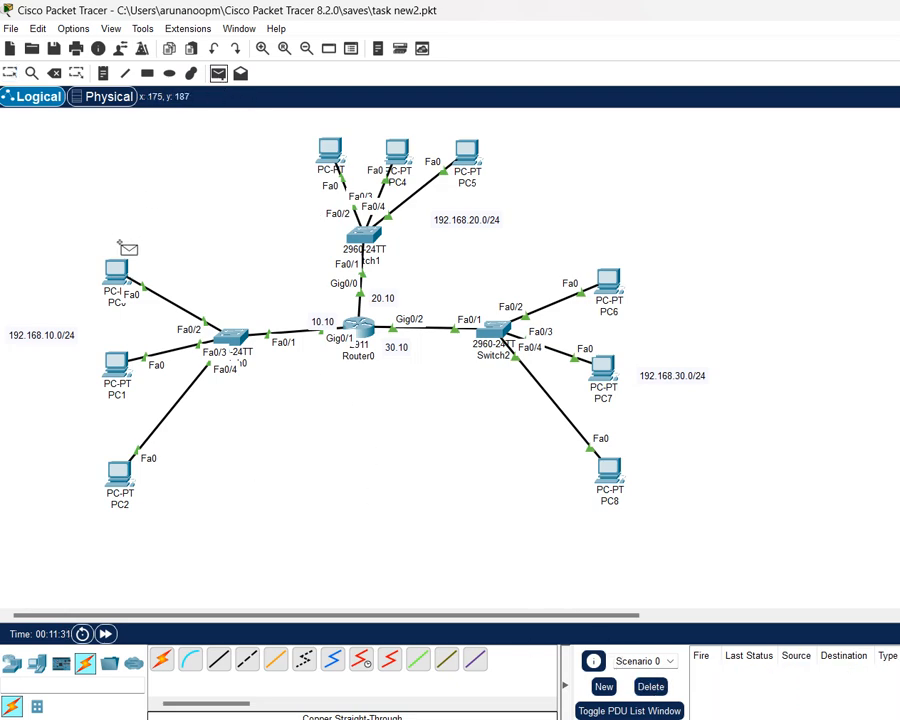
click(116, 268)
click(612, 292)
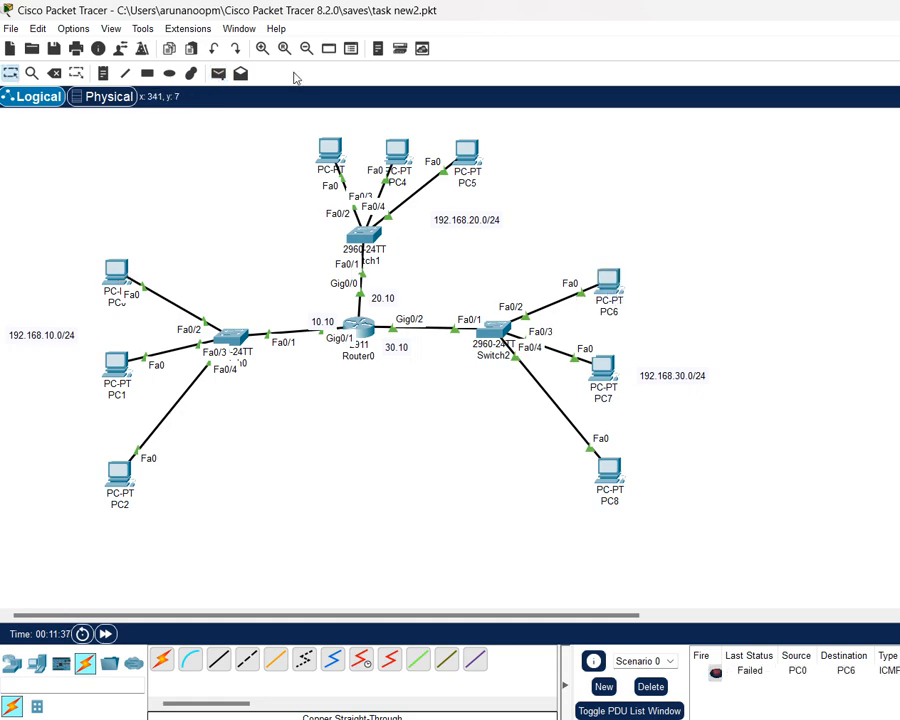
Repeat the connectivity test with another simple PDU from PC0 to PC6.
click(218, 73)
click(124, 270)
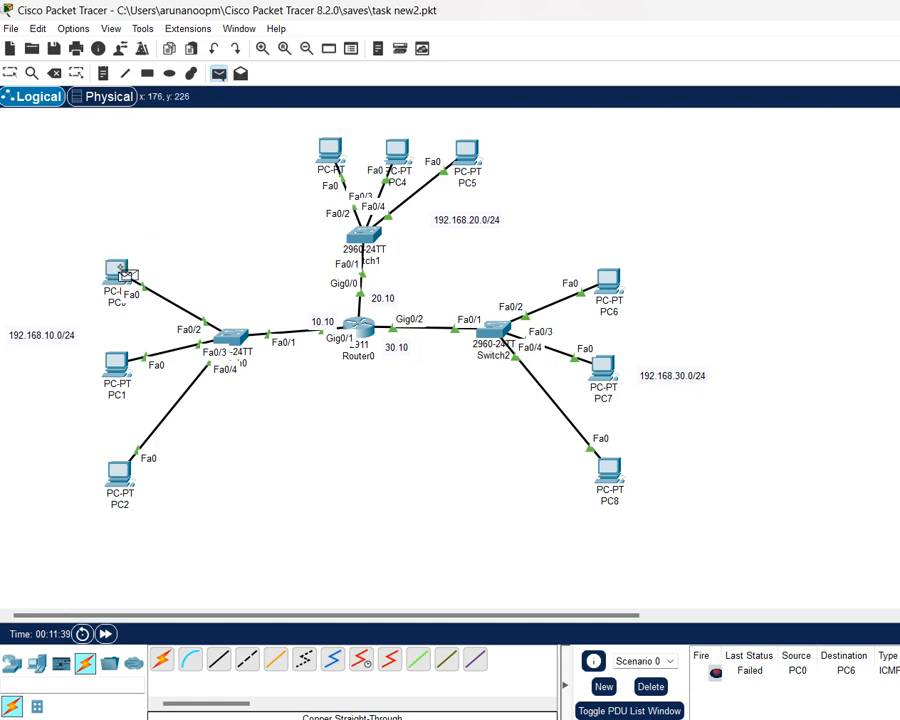
click(612, 292)
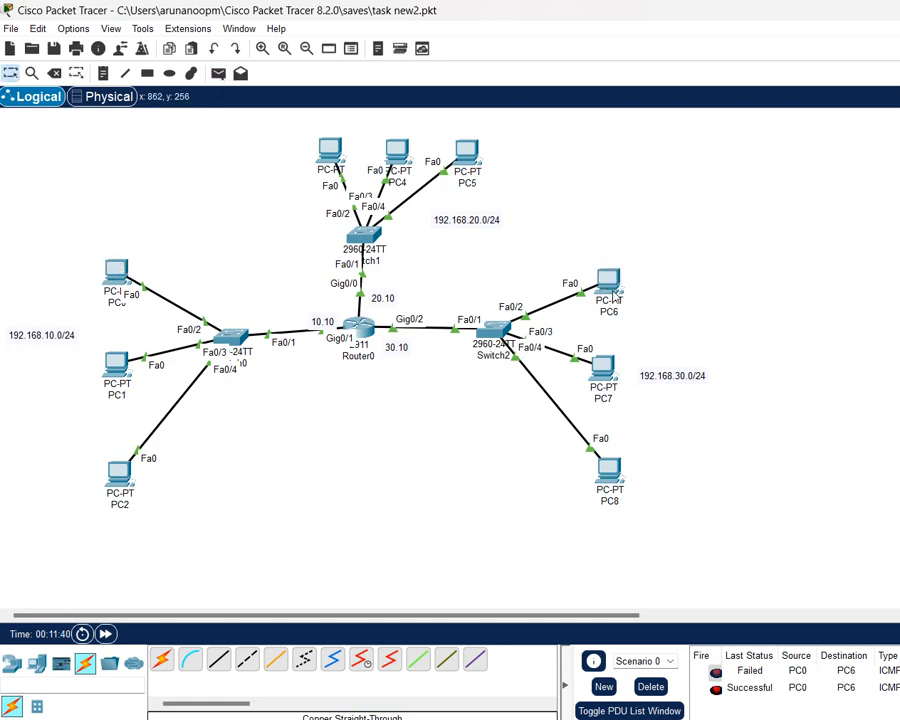
Send a simple PDU from PC1 to PC4 to test connectivity to the 192.168.20.0/24 subnet.
click(218, 73)
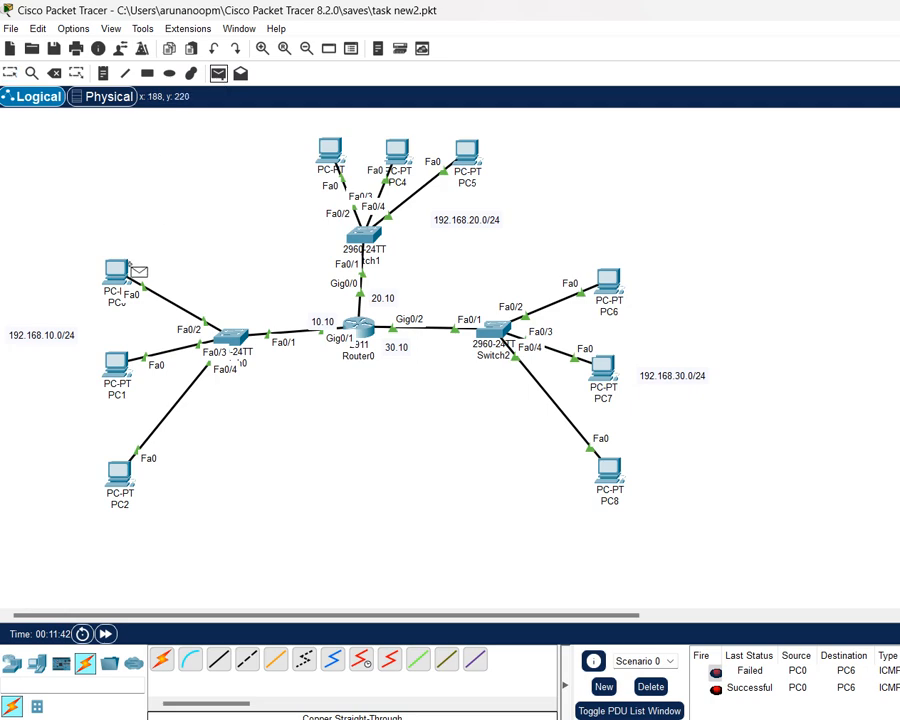
click(120, 372)
click(401, 166)
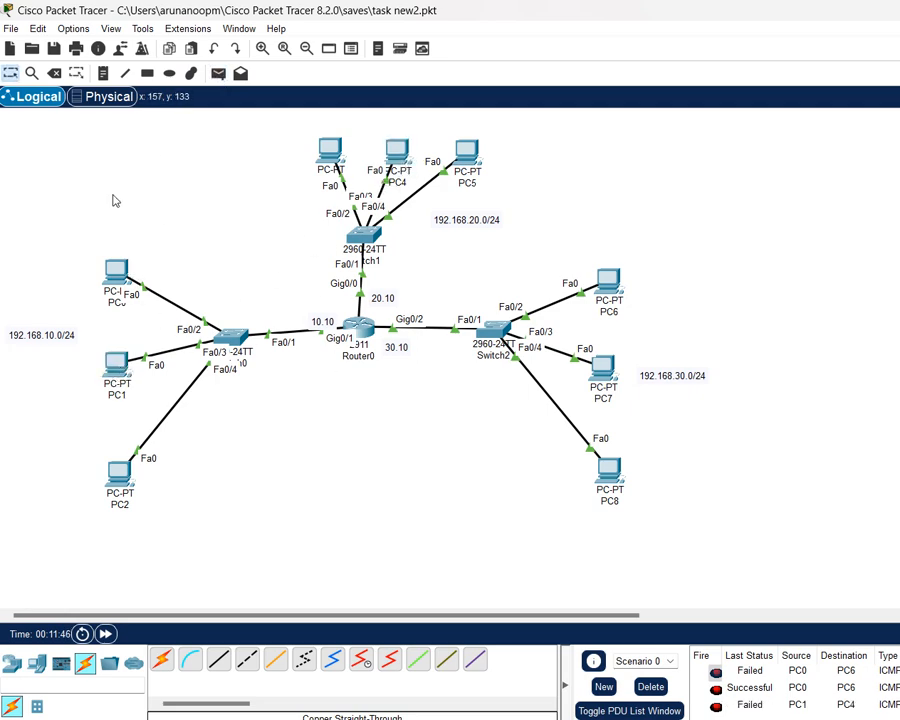
Send a second simple PDU from PC1 to PC4, check the PDU list and save the file.
click(218, 73)
click(120, 370)
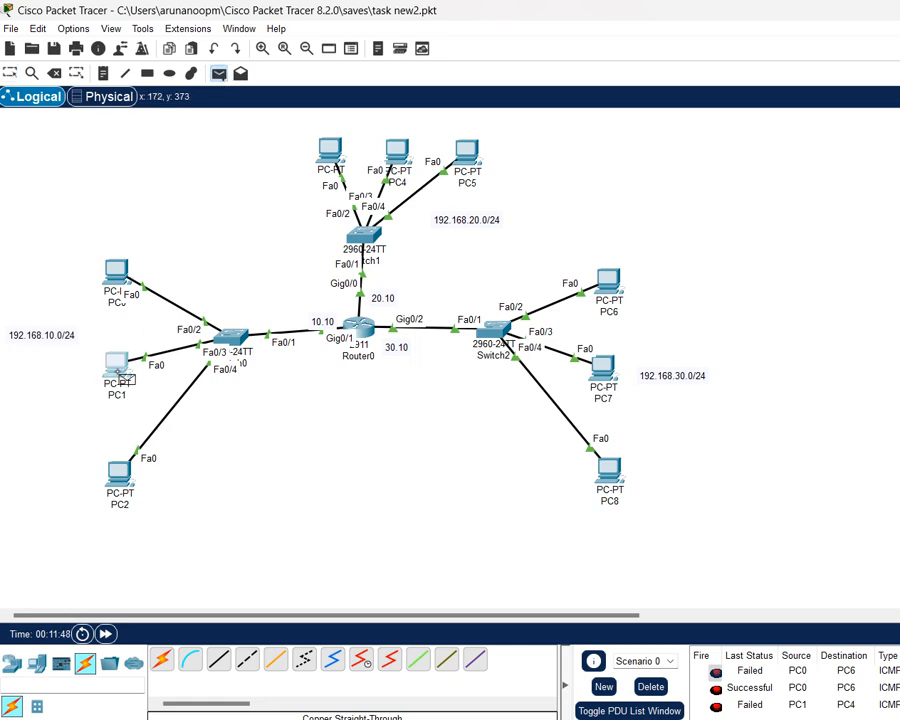
click(375, 176)
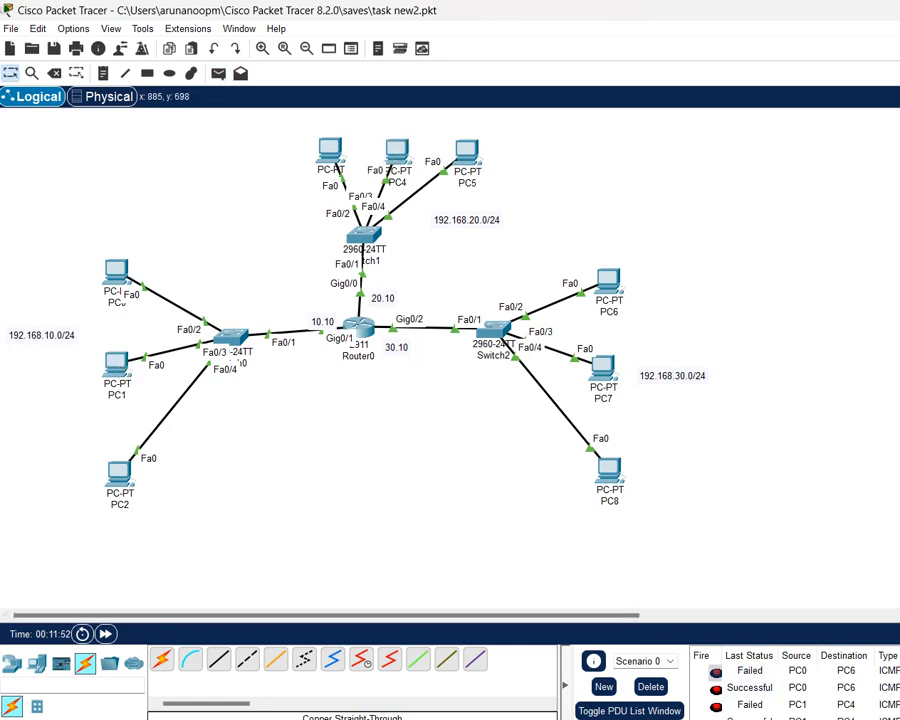
scroll(797, 688, down, 1)
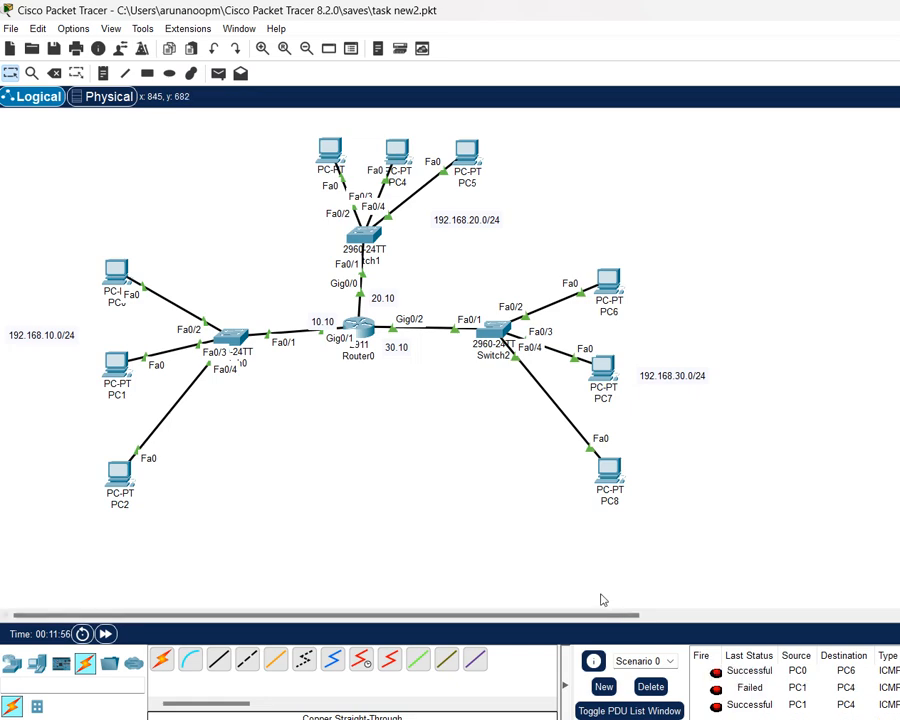
key(ctrl+s)
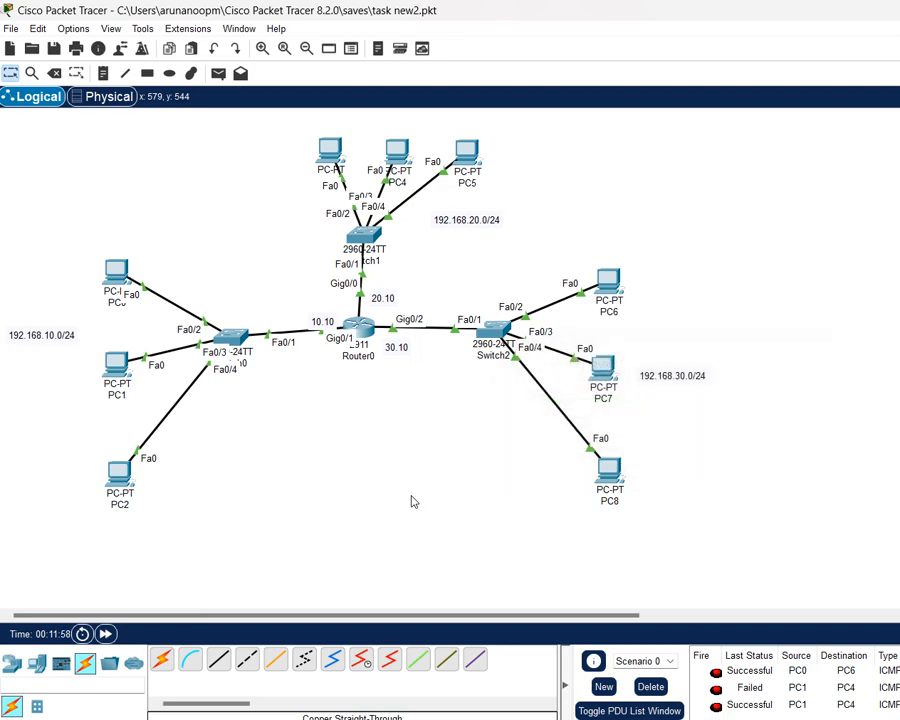